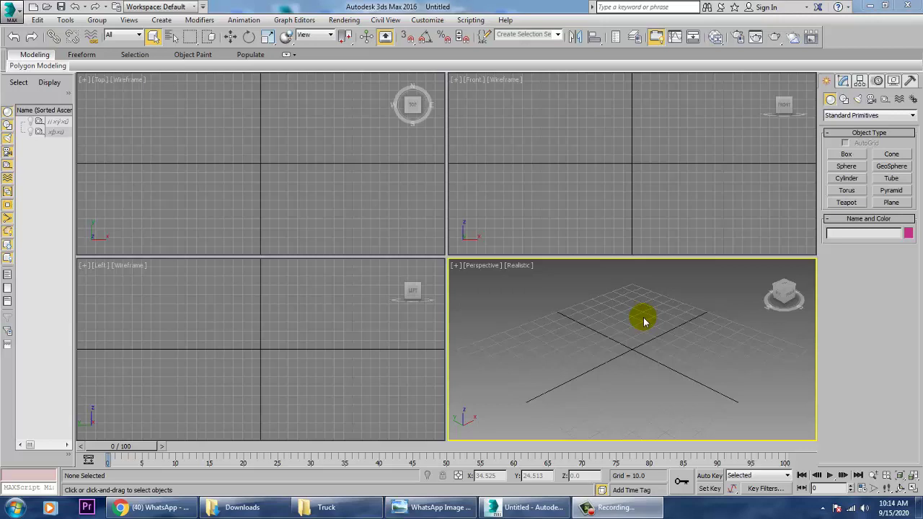
left_click(576, 204)
left_click(404, 193)
left_click(357, 322)
left_click(670, 349)
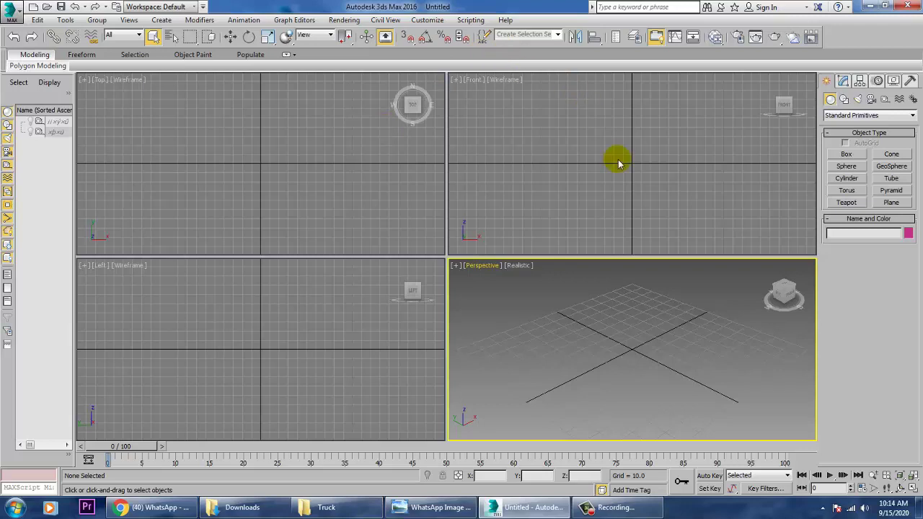
- Start viewing an image file and browse to the Truck folder on the Desktop
left_click(346, 20)
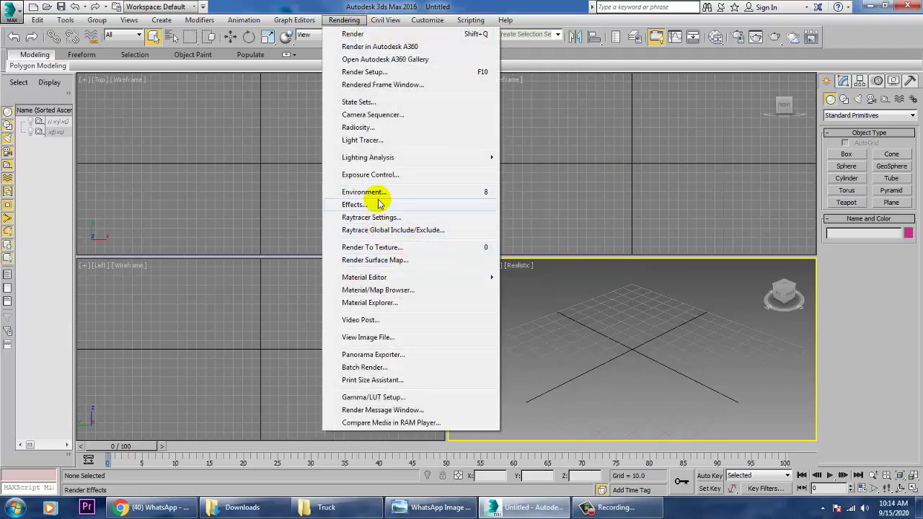
left_click(395, 338)
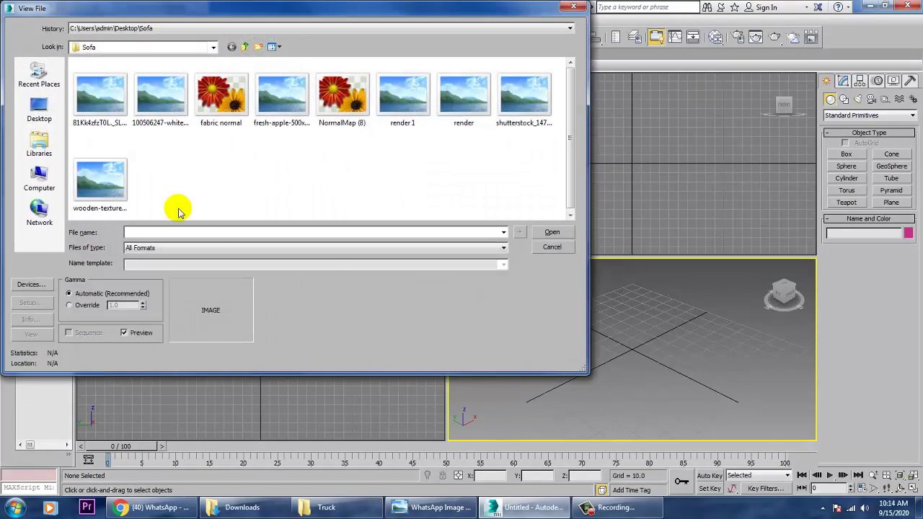
left_click(33, 124)
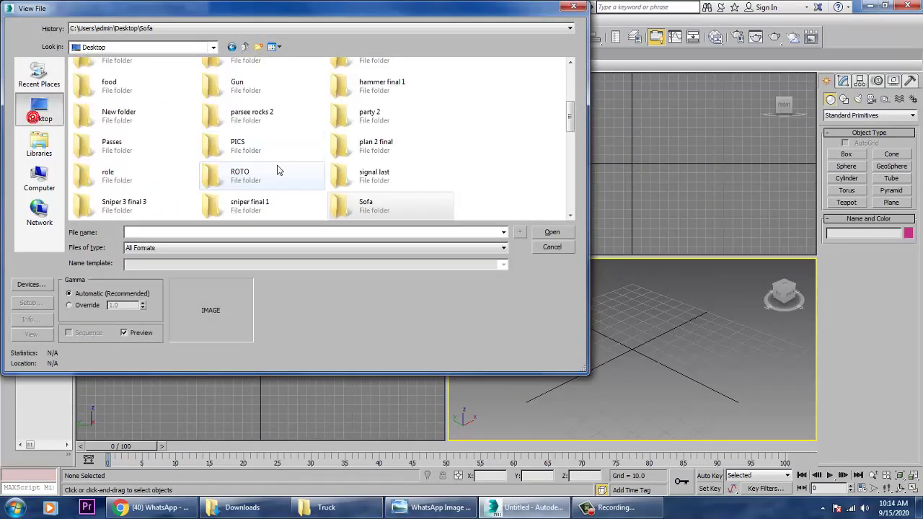
scroll(278, 168, "down", 5)
left_click(248, 68)
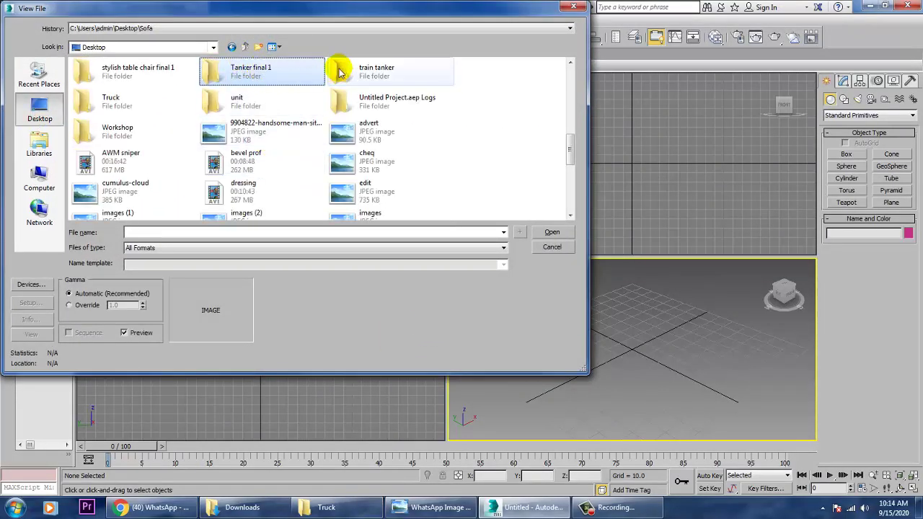
double_click(143, 99)
- Preview the tanker truck photos in the Truck folder to compare them as modelling references
left_click(99, 91)
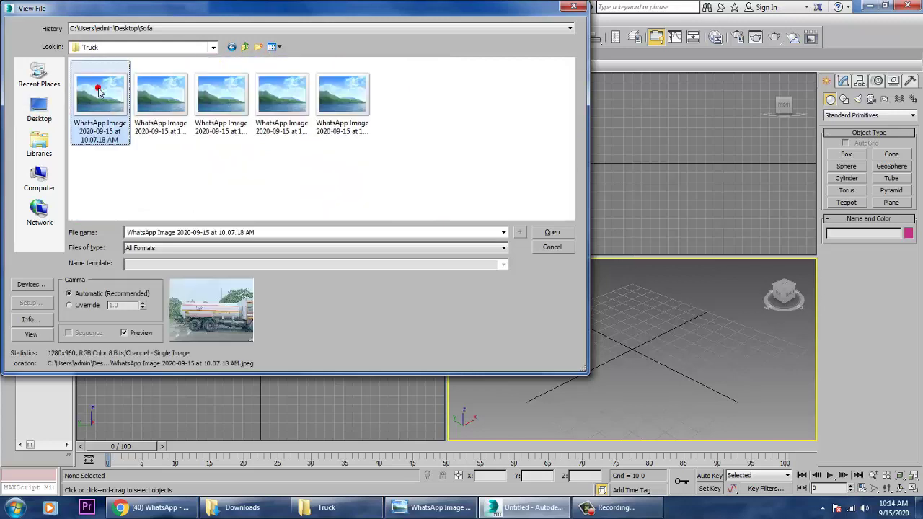
left_click(164, 93)
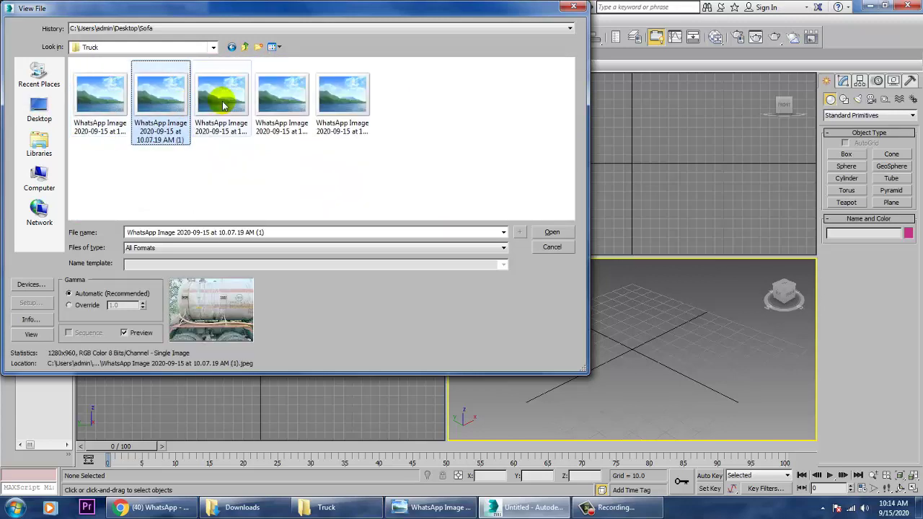
left_click(225, 100)
left_click(282, 107)
left_click(340, 102)
left_click(273, 102)
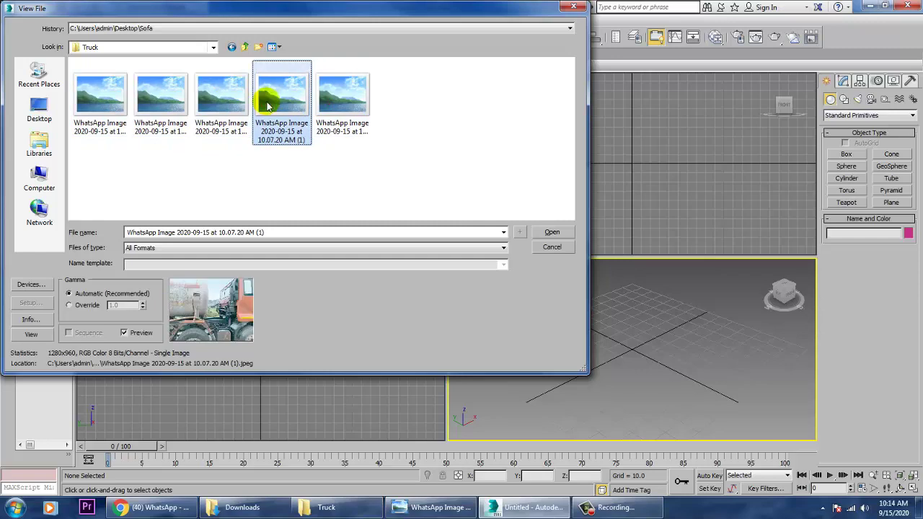
left_click(339, 107)
- Open the photo WhatsApp Image 2020-09-15 at 10.07.18 AM and place its window over the Top and Left viewports
left_click(114, 94)
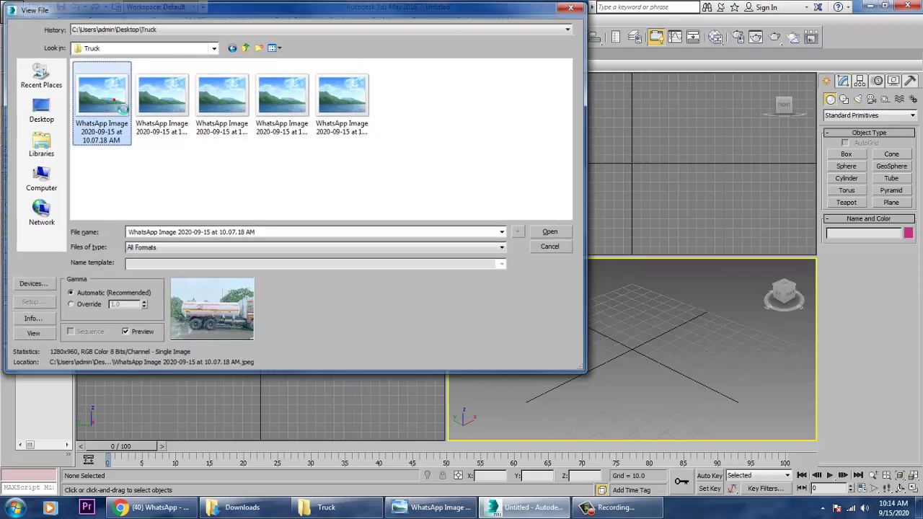
double_click(122, 108)
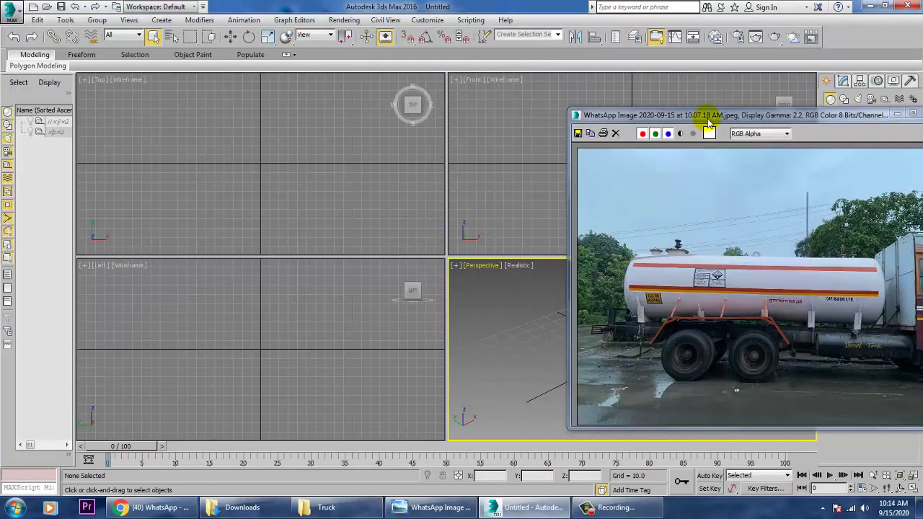
left_click_drag(707, 118, 184, 76)
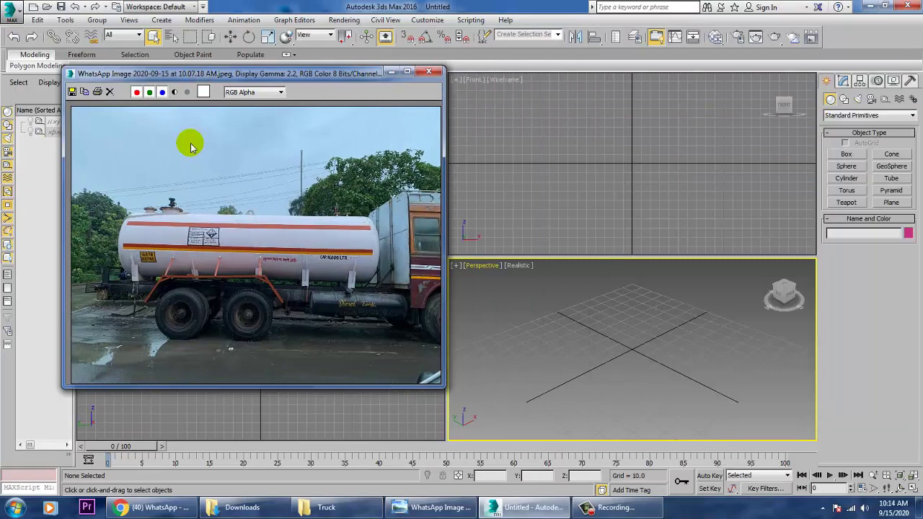
- View the second photo, WhatsApp Image 2020-09-15 at 10.07.19 AM, beside the first one and minimize its window
left_click(346, 20)
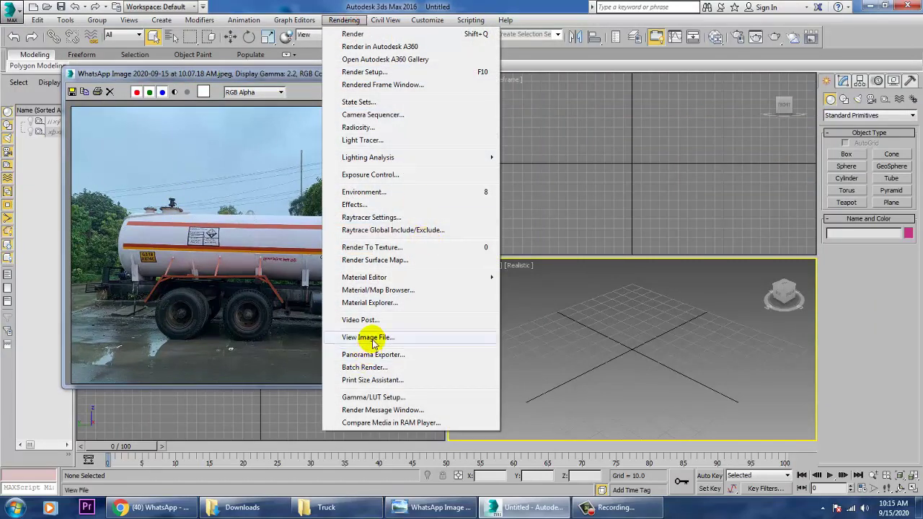
left_click(339, 335)
left_click(186, 115)
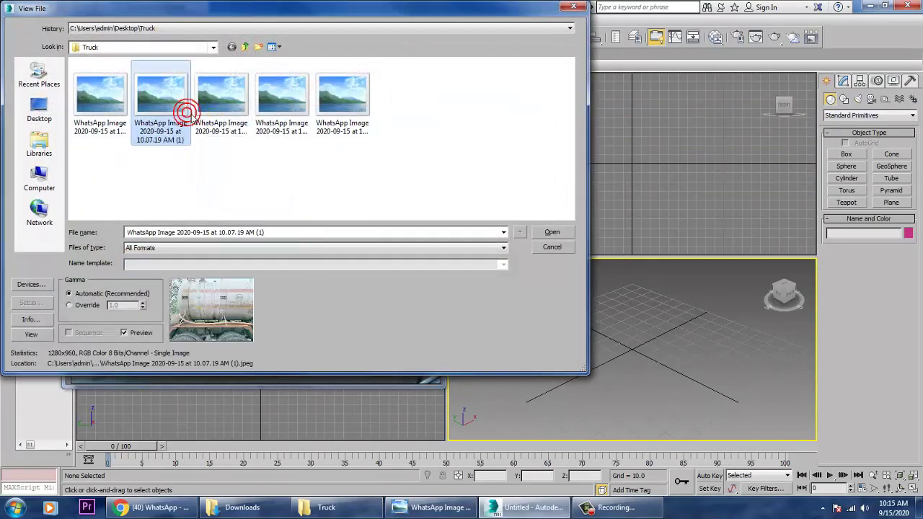
left_click(224, 101)
double_click(225, 102)
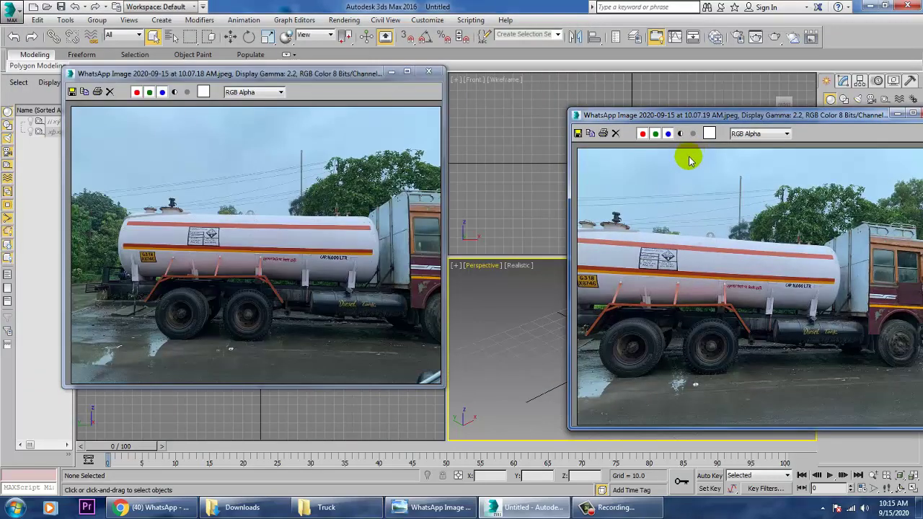
left_click_drag(714, 117, 220, 125)
left_click(400, 121)
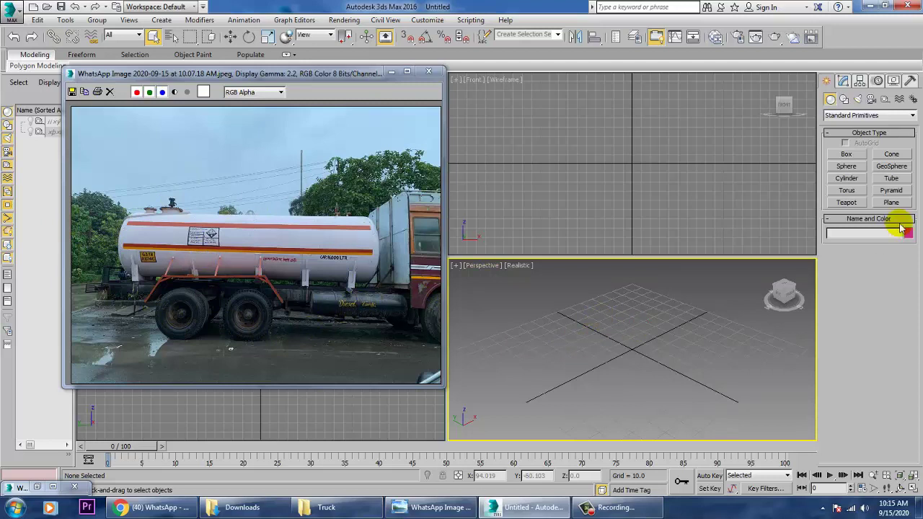
- Create a ground plane centred near the origin in the Perspective viewport and scale it up uniformly to about 161 percent
left_click(891, 203)
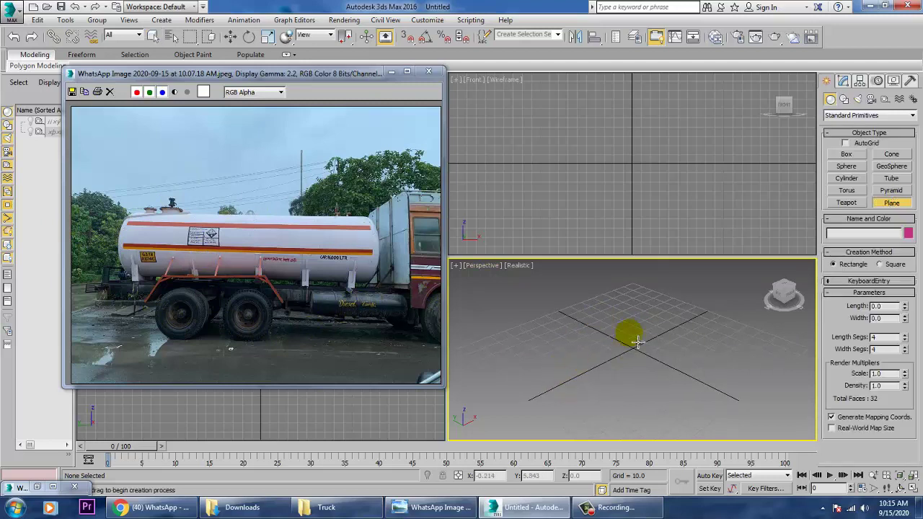
left_click_drag(632, 271, 622, 517)
right_click(669, 291)
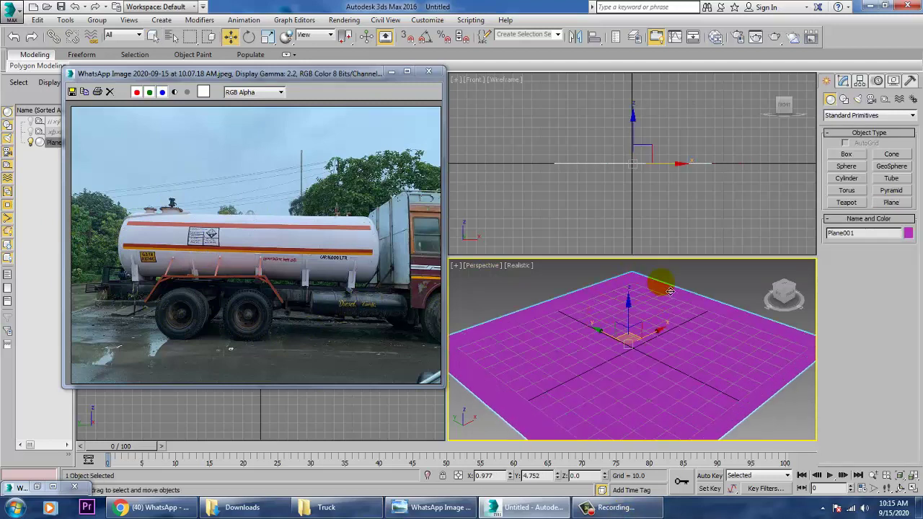
key("r")
left_click_drag(637, 349, 603, 306)
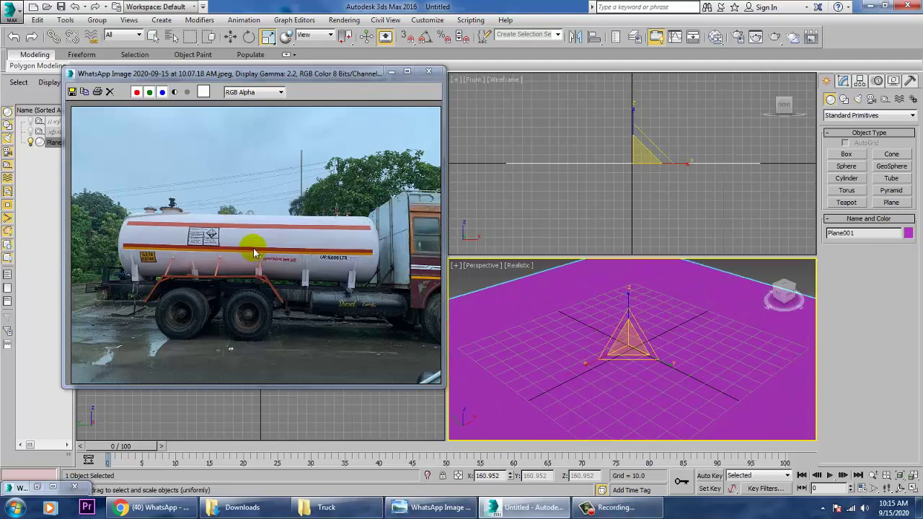
key("w")
- Examine the tank body, its support brackets and the diesel tank up close in the reference photo
left_click(292, 286)
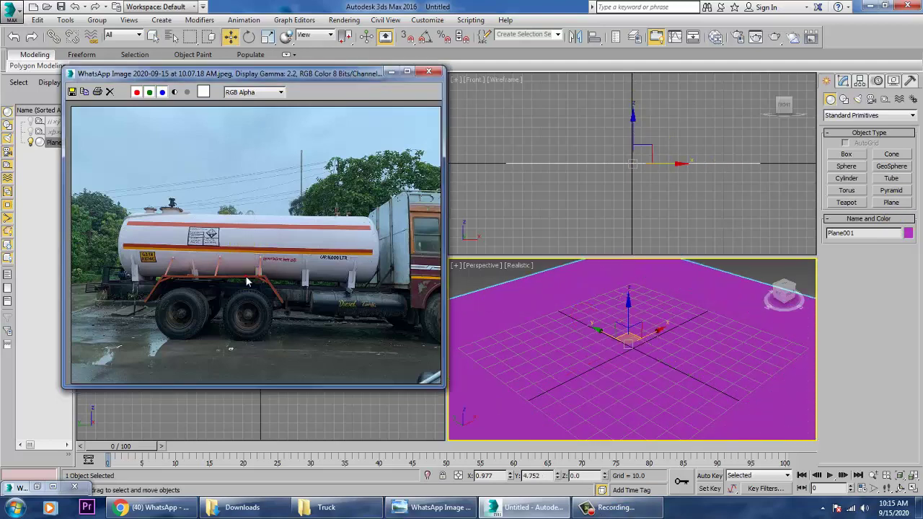
scroll(292, 286, "up", 2)
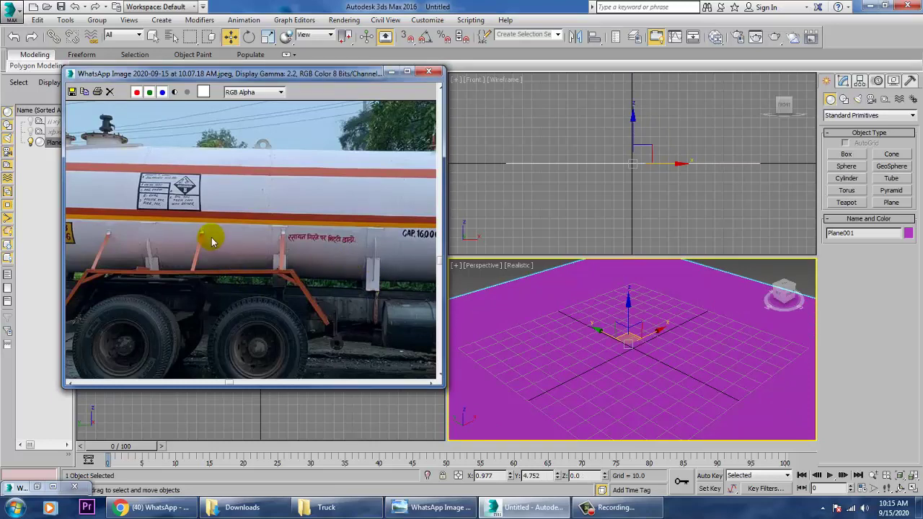
scroll(361, 243, "up", 3)
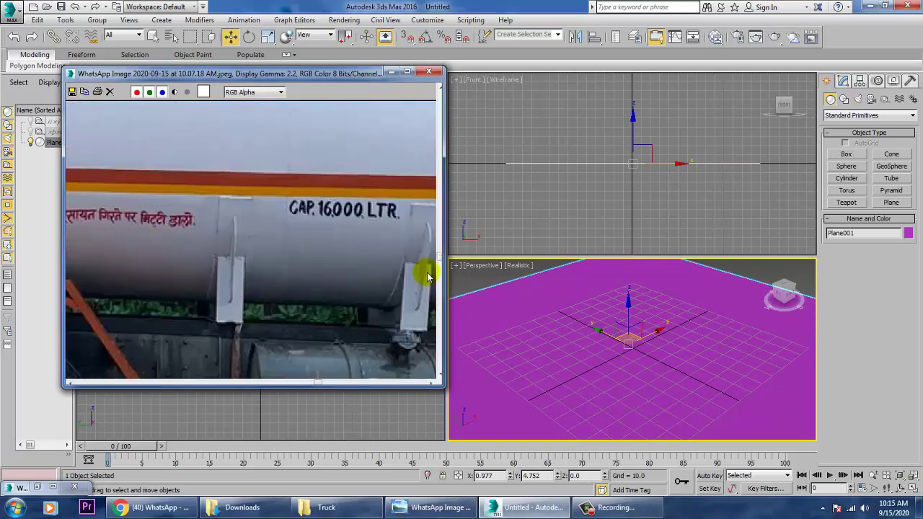
middle_click_drag(422, 274, 305, 273)
scroll(331, 286, "down", 2)
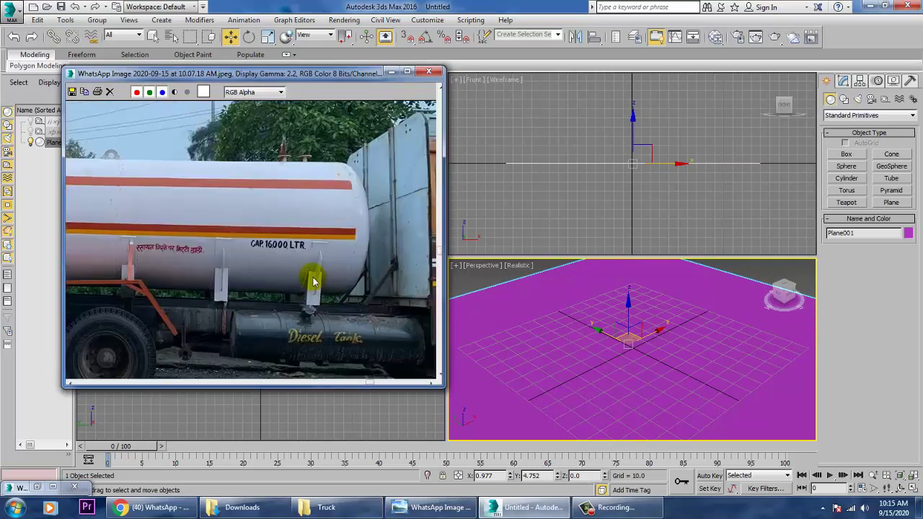
scroll(313, 281, "down", 3)
scroll(268, 256, "up", 3)
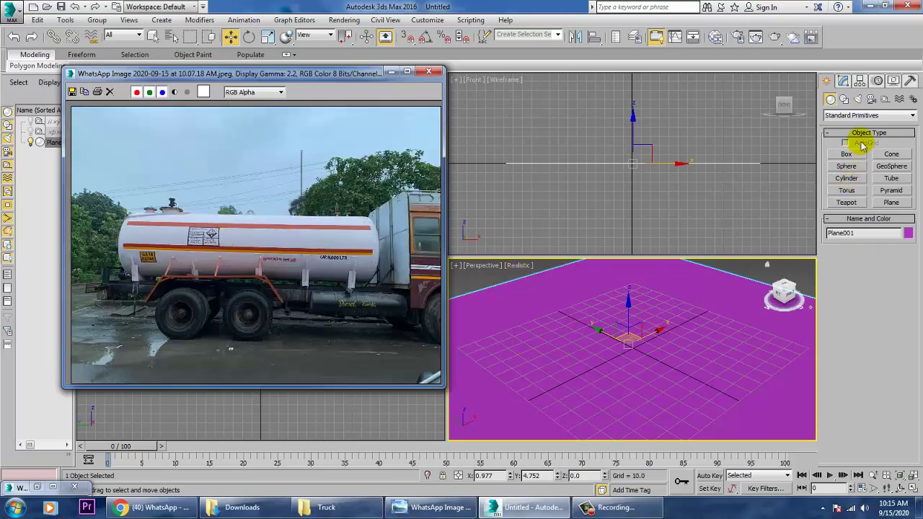
- Create an OilTank extended primitive at the plane's centre, about 25.7 in radius and 138.2 high with a 6.4 cap height
left_click(869, 116)
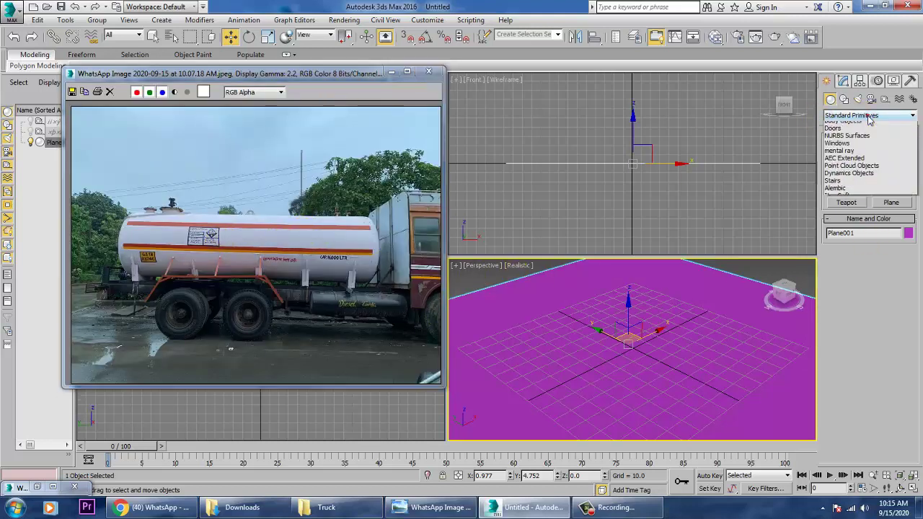
left_click(868, 135)
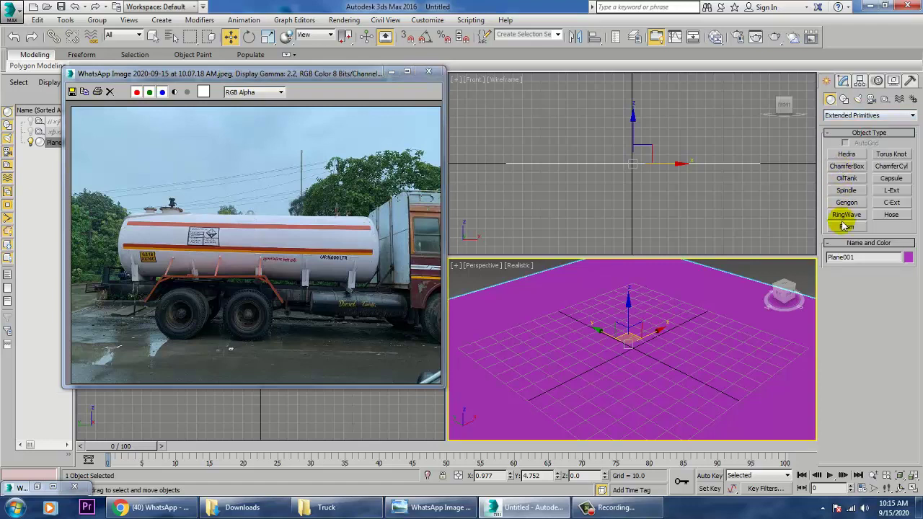
left_click(852, 179)
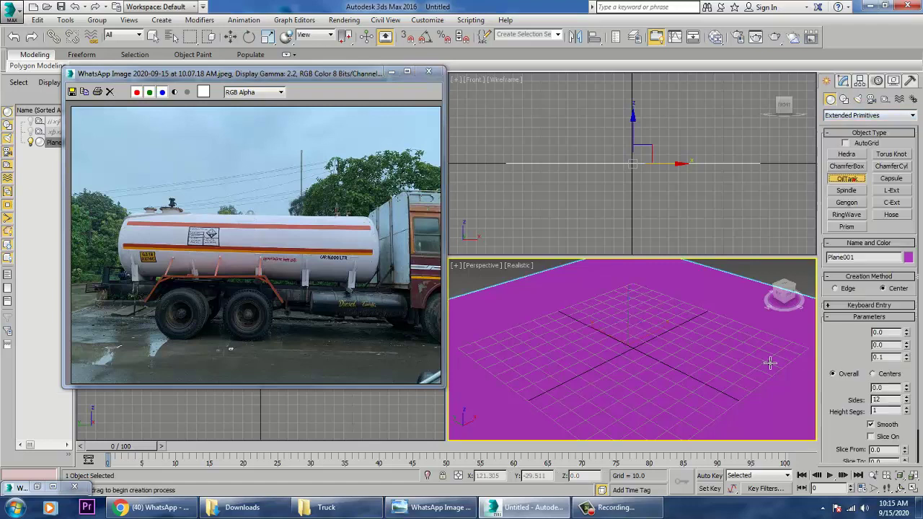
left_click_drag(635, 351, 658, 374)
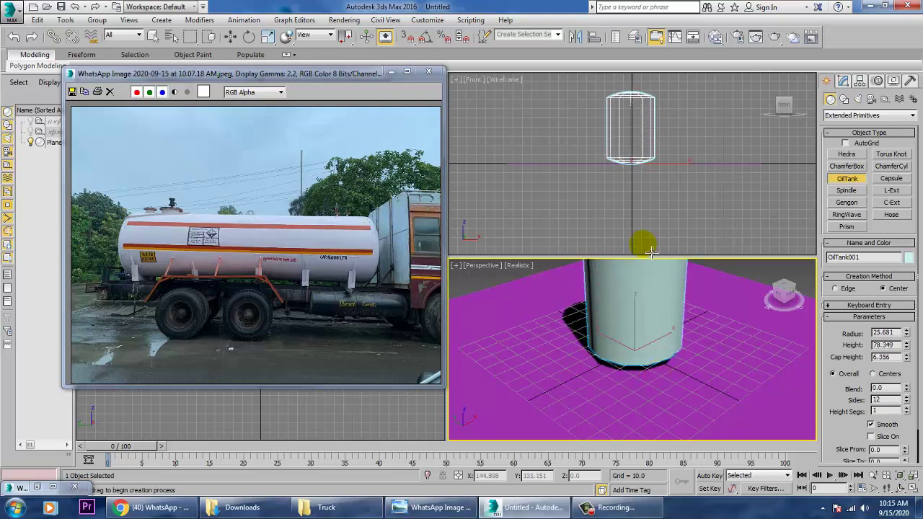
left_click(650, 140)
left_click(651, 143)
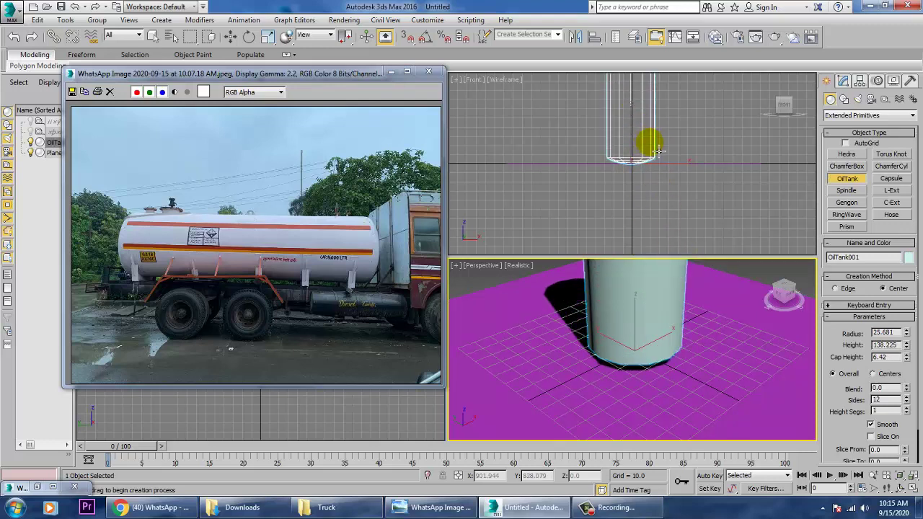
right_click(650, 142)
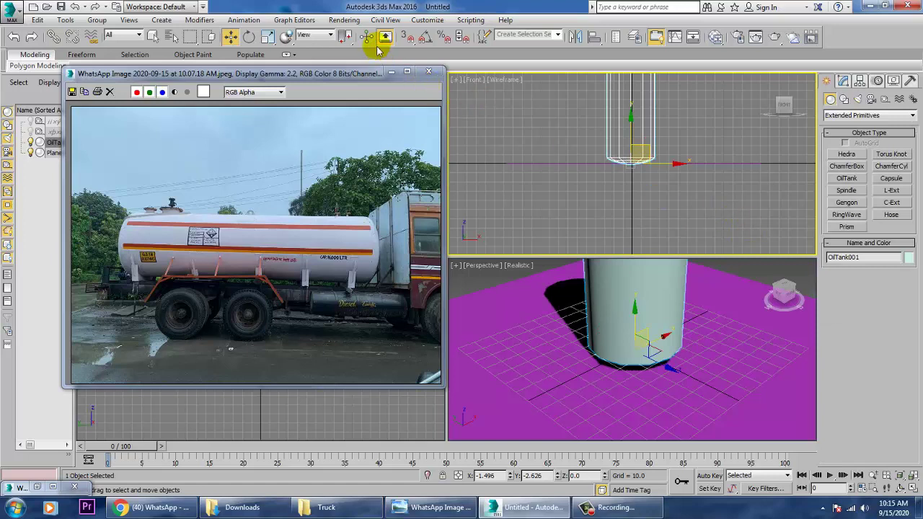
- Turn on angle snap at 90 degrees and rotate the oil tank to lie horizontally along the X axis
right_click(424, 34)
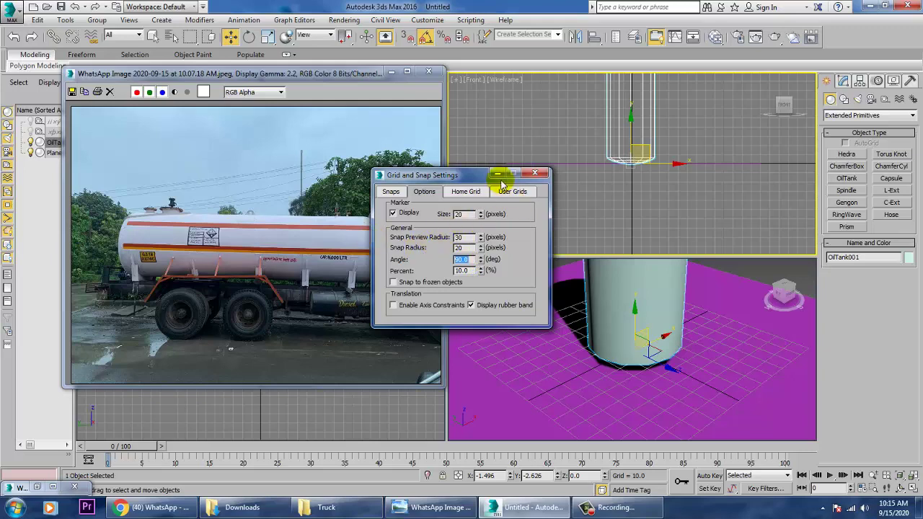
left_click(534, 173)
left_click(675, 289)
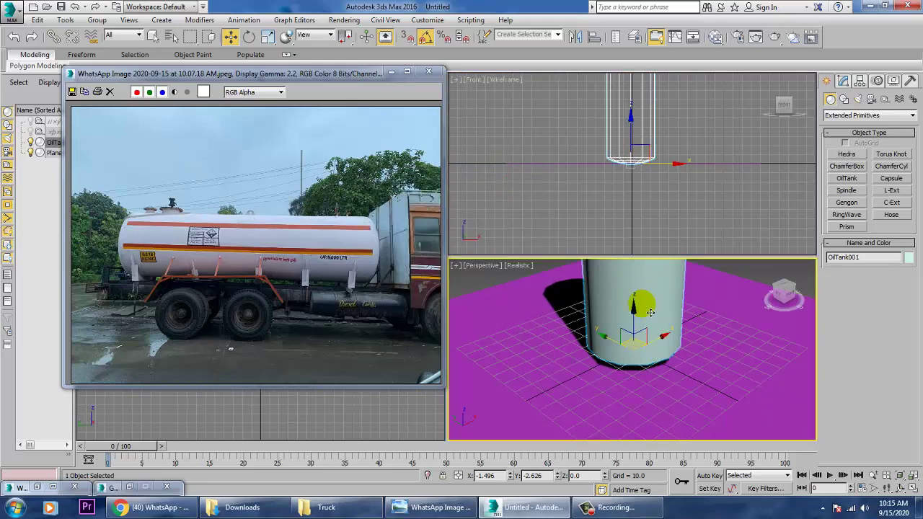
key("e")
scroll(612, 339, "down", 2)
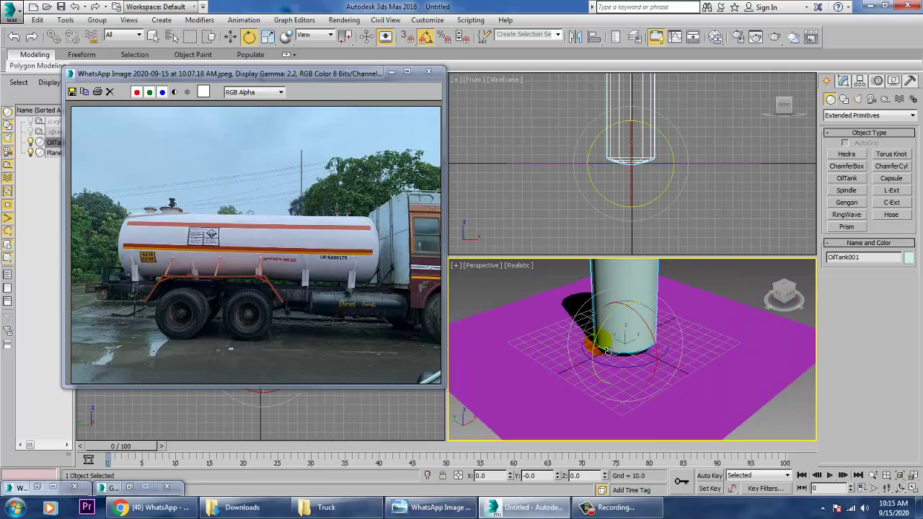
left_click_drag(612, 353, 682, 303)
key("w")
- Maximize the Perspective viewport on the tank's end cap and display edged faces
middle_click_drag(688, 351, 651, 299, "alt")
key("alt+w")
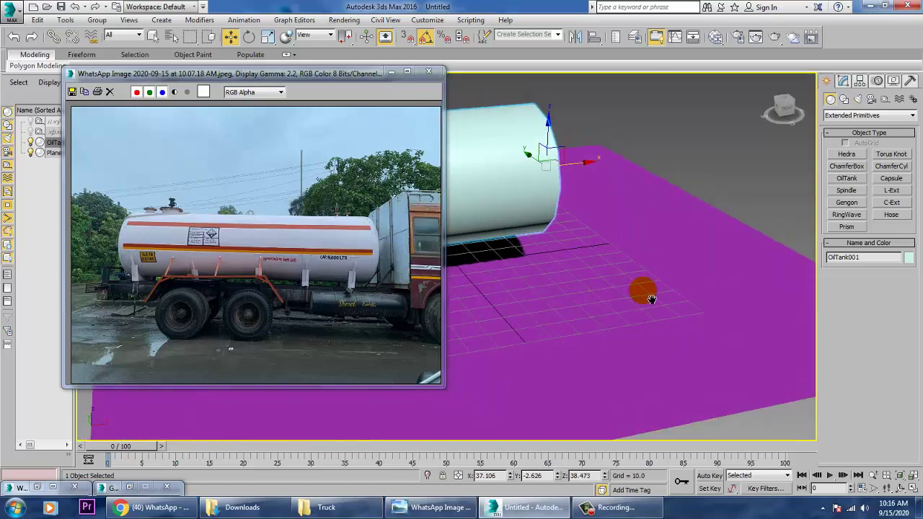
middle_click_drag(490, 285, 687, 308)
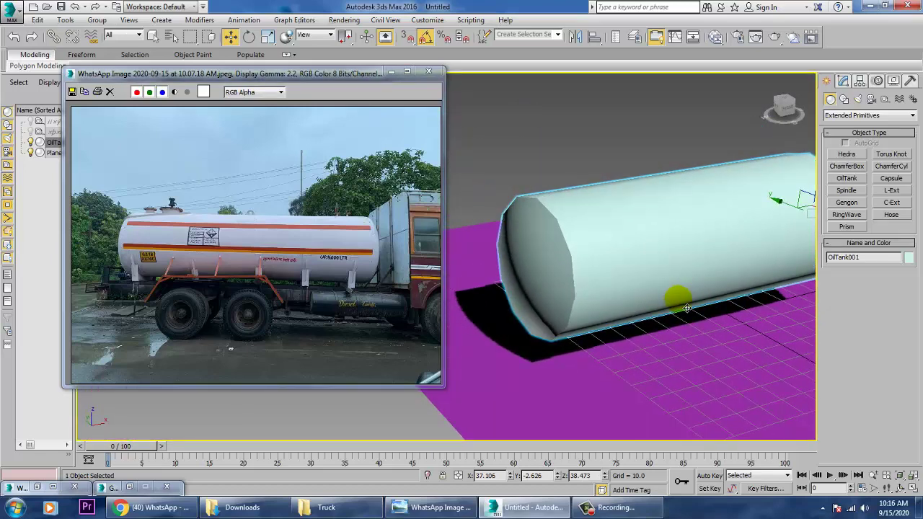
key("F4")
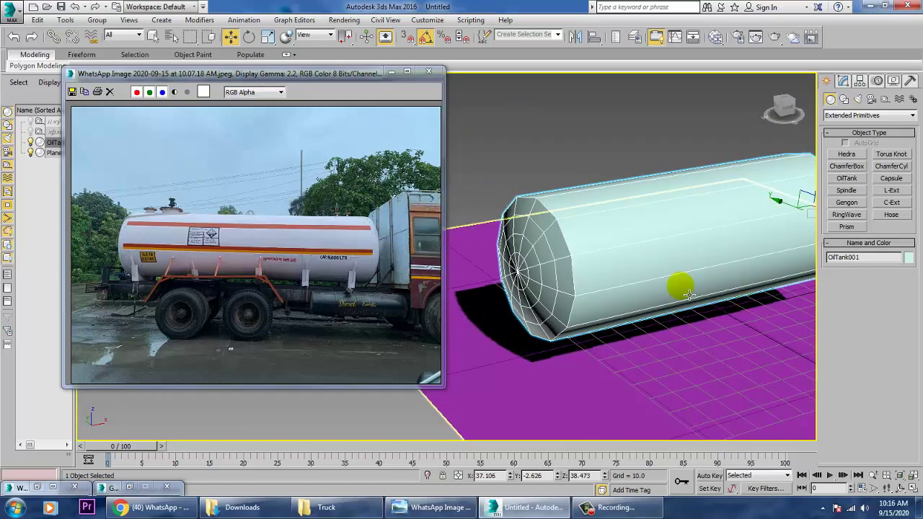
- Lengthen the oil tank to a height of 168.635 and move it along X to 66.635
left_click(845, 81)
mouse_move(643, 289)
middle_mouse_down("alt")
mouse_move(591, 273)
mouse_move(674, 299)
mouse_move(653, 291)
middle_mouse_up("alt")
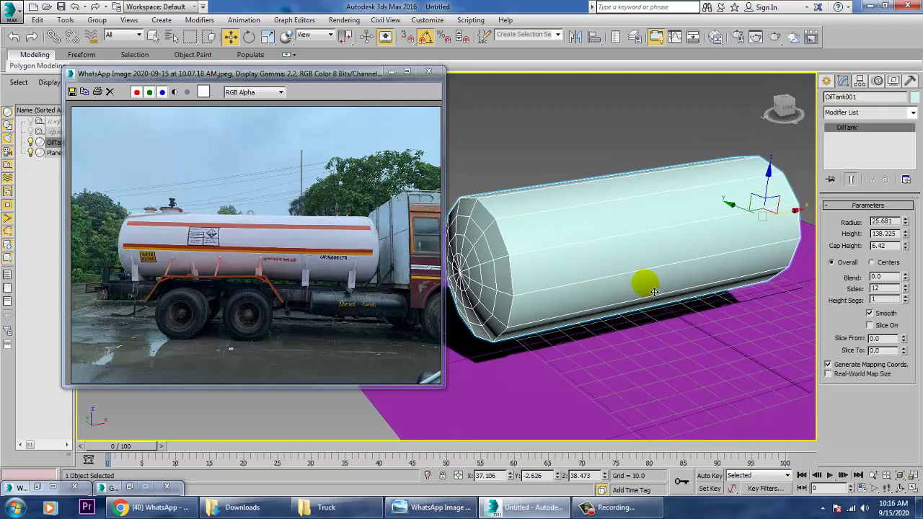
left_click_drag(905, 233, 909, 228)
left_click_drag(795, 220, 827, 209)
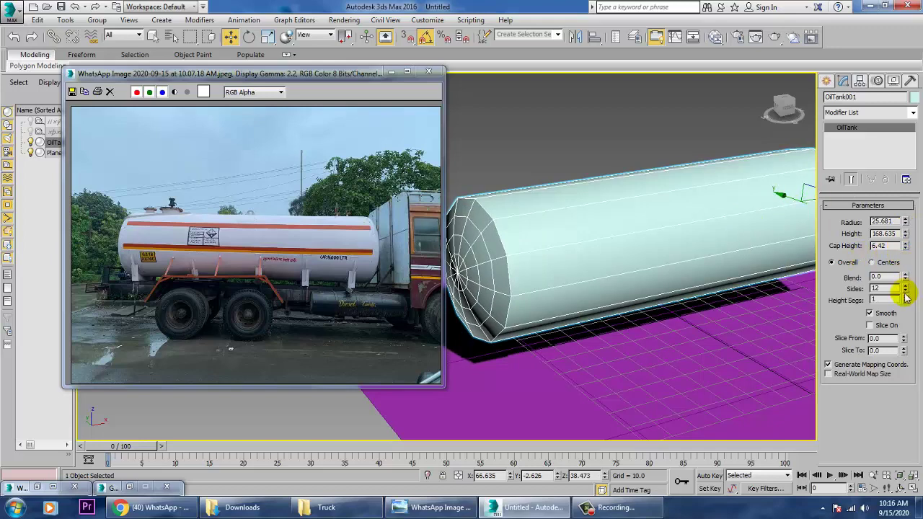
- Round the oil tank's ends with a blend of 1.39 and a cap height of 9.053
left_click_drag(906, 300, 909, 207)
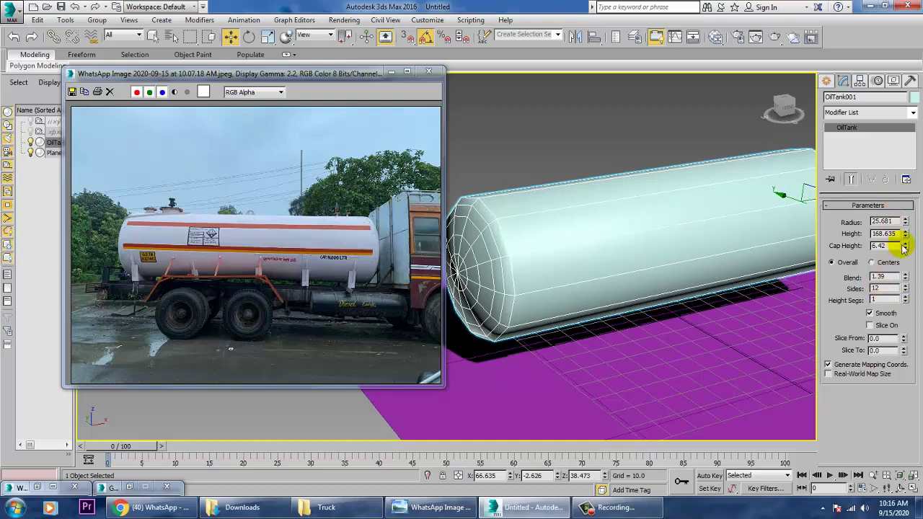
left_click_drag(904, 246, 913, 229)
mouse_move(643, 264)
middle_mouse_down("alt")
mouse_move(663, 278)
mouse_move(671, 259)
mouse_move(682, 259)
mouse_move(638, 252)
middle_mouse_up("alt")
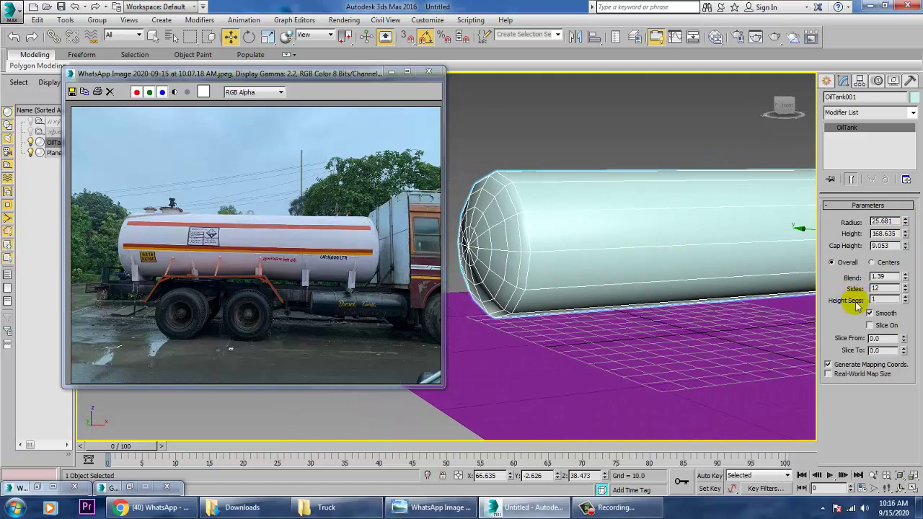
left_click_drag(905, 246, 910, 192)
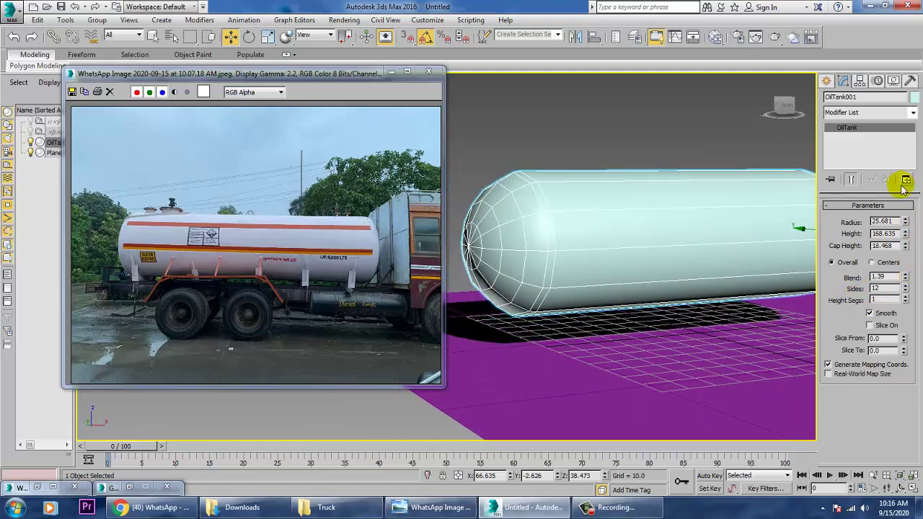
key("ctrl+z")
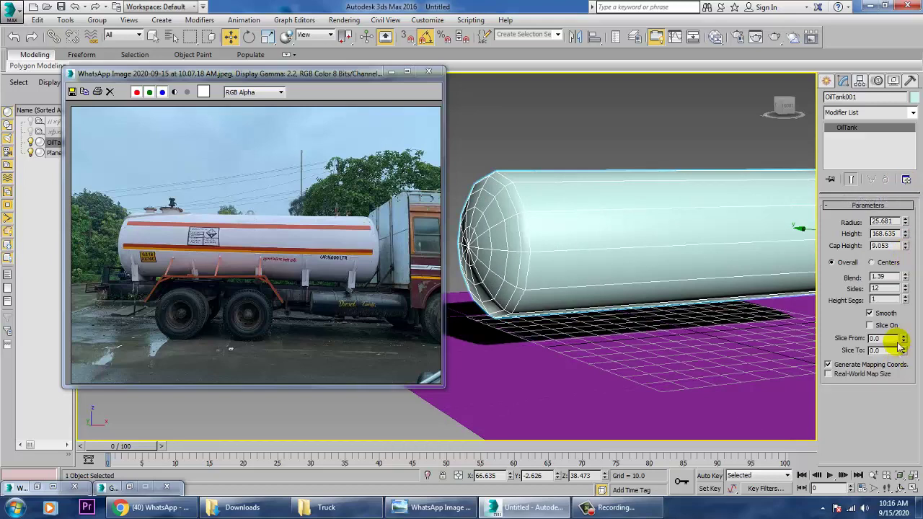
- Increase the oil tank's sides to 24
left_click(906, 286)
left_click(906, 286)
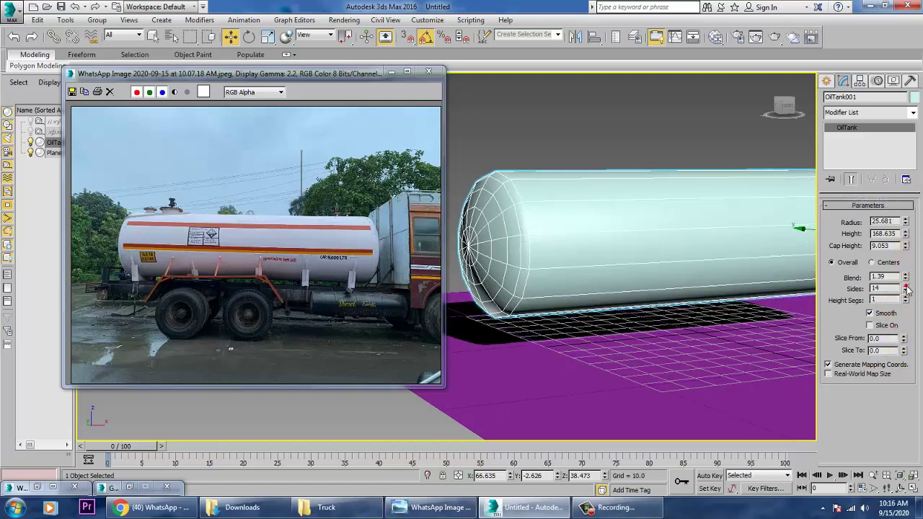
left_click(907, 286)
left_click(906, 286)
left_click(907, 286)
left_click(906, 286)
left_click(907, 286)
left_click(906, 286)
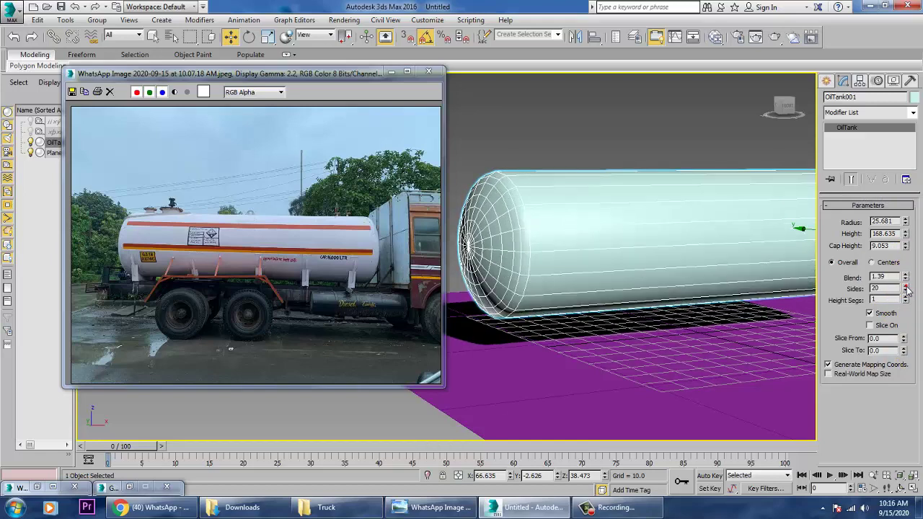
left_click(906, 287)
left_click(906, 286)
left_click(906, 286)
left_click(906, 286)
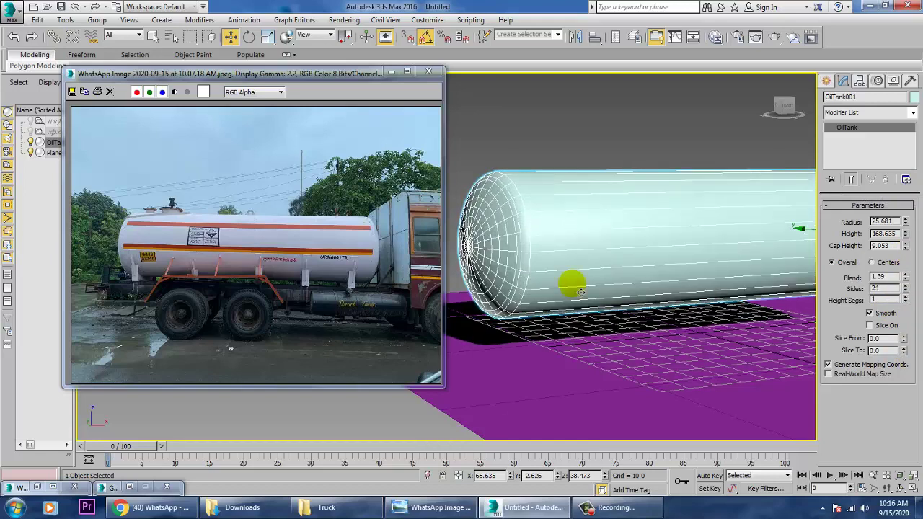
middle_click_drag(614, 252, 596, 243, "alt")
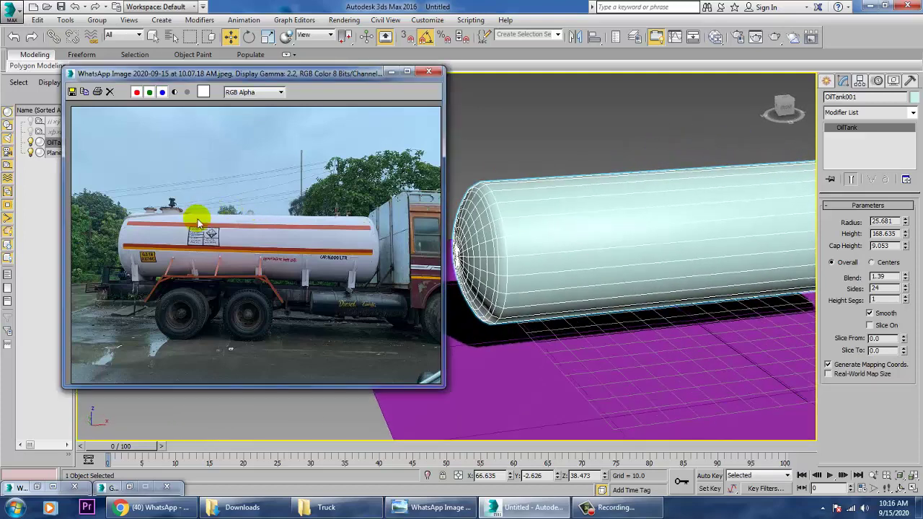
- Set the oil tank's radius to 28.25 and raise the tank to Z 44.112, comparing with the reference photo
scroll(171, 276, "up", 2)
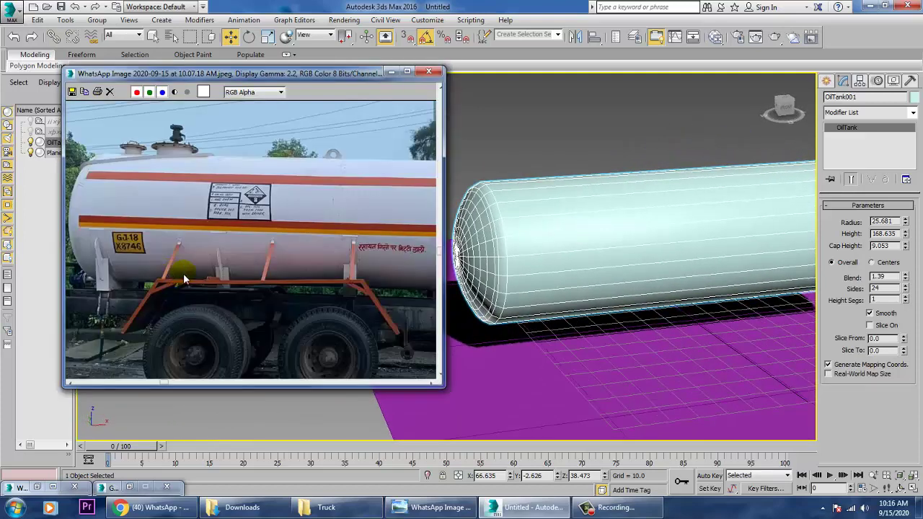
left_click(588, 260)
middle_click_drag(607, 252, 640, 266)
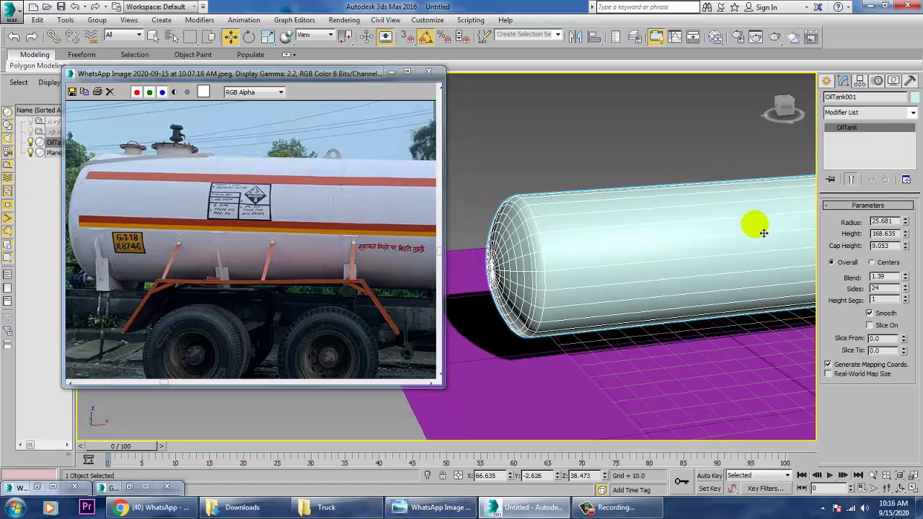
left_click_drag(906, 218, 906, 211)
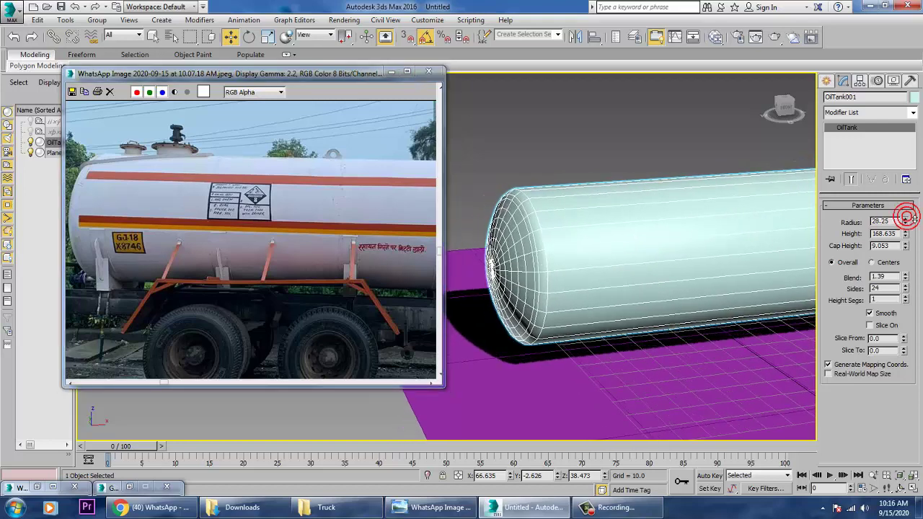
middle_click_drag(731, 242, 656, 241)
scroll(656, 240, "down", 3)
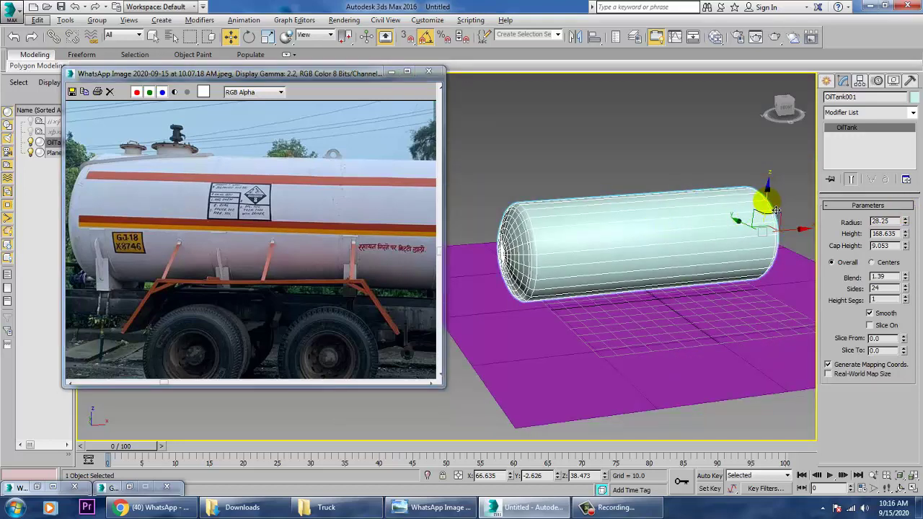
left_click_drag(768, 209, 768, 197)
middle_click_drag(663, 236, 655, 233, "alt")
- Convert the oil tank to an Editable Poly and move the vertices of its positive-X end outward along X to lengthen the body
right_click(604, 210)
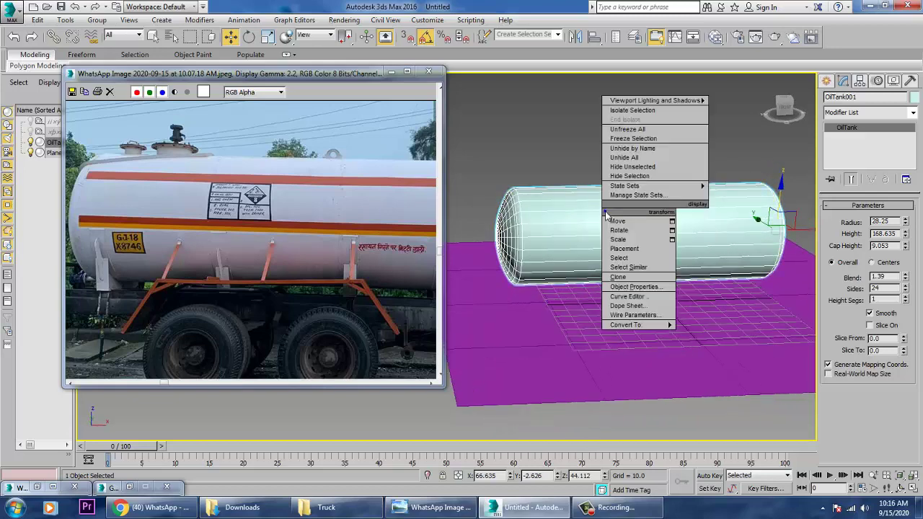
mouse_move(655, 325)
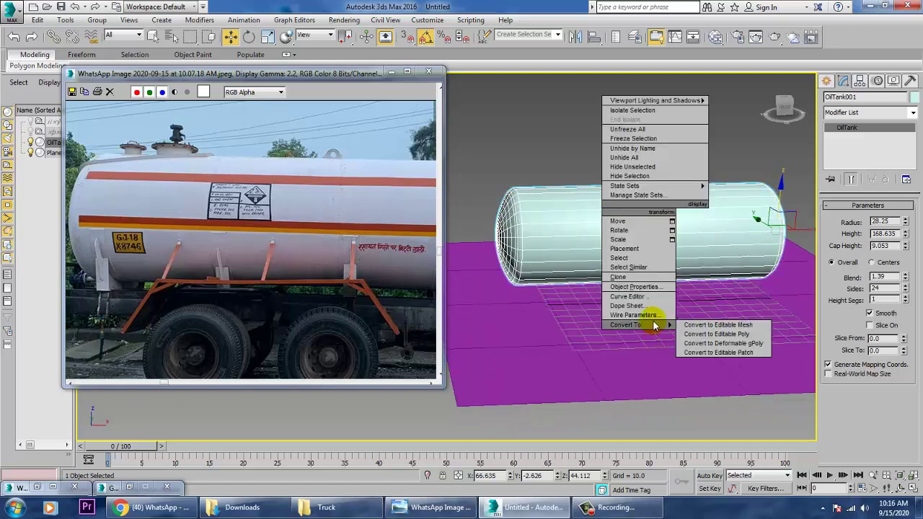
left_click(717, 334)
key("1")
left_click_drag(704, 148, 811, 308)
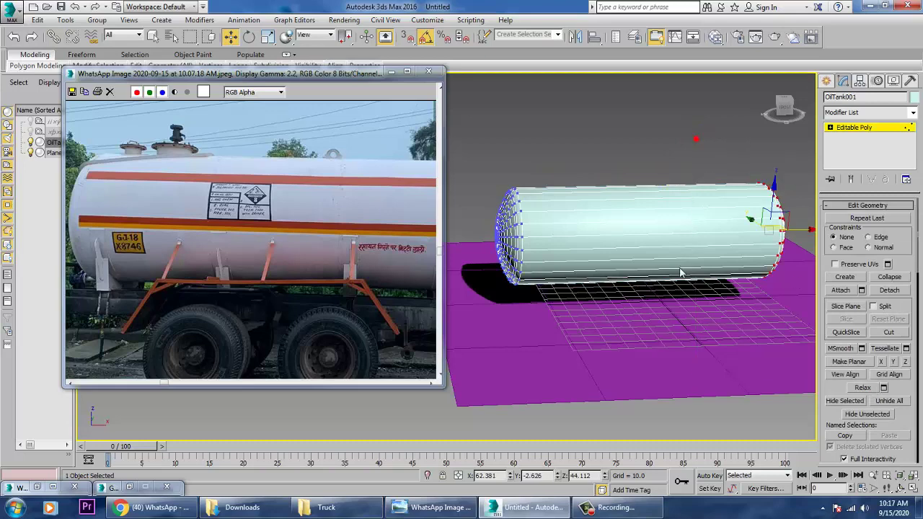
middle_click_drag(684, 269, 586, 292)
left_click_drag(717, 265, 762, 264)
left_click(880, 137)
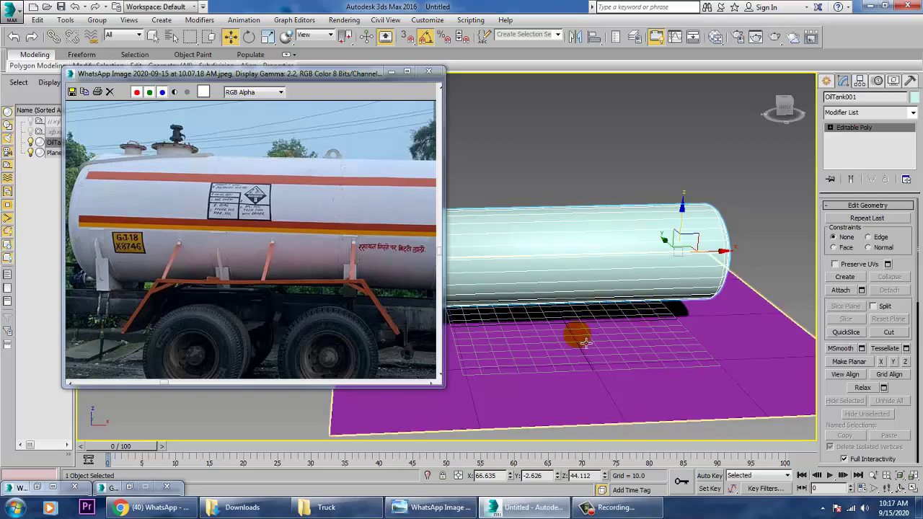
- Maximize the Top viewport with the tank and ground plane in view beside the reference photo of the rear wheels and chassis
left_click(386, 307)
scroll(392, 310, "down", 3)
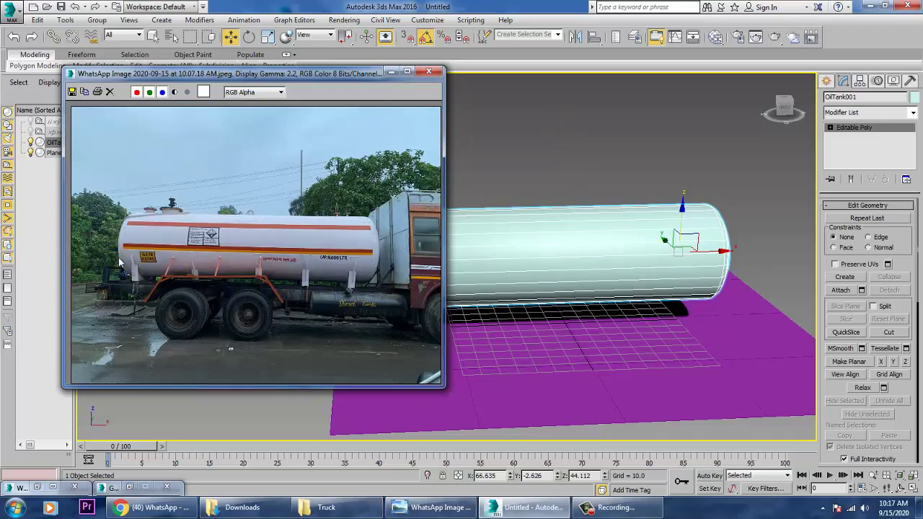
scroll(120, 263, "up", 4)
scroll(262, 295, "down", 2)
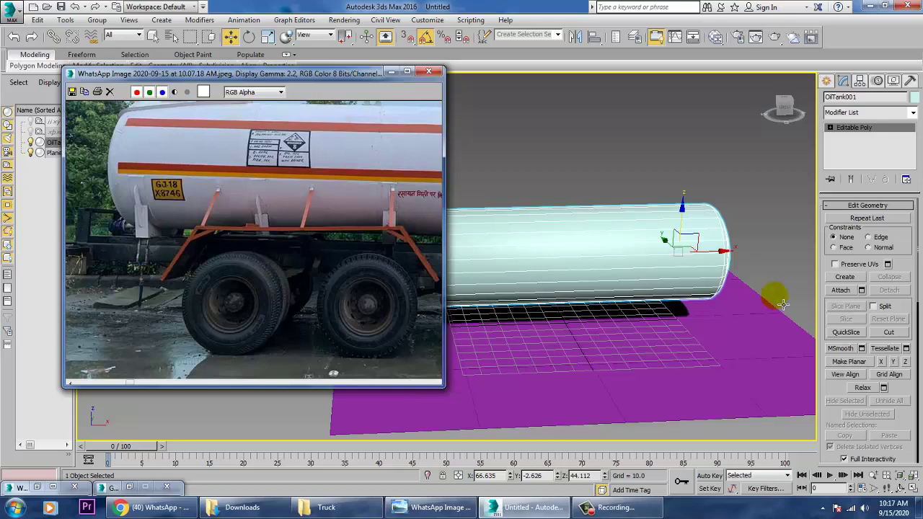
left_click(646, 200)
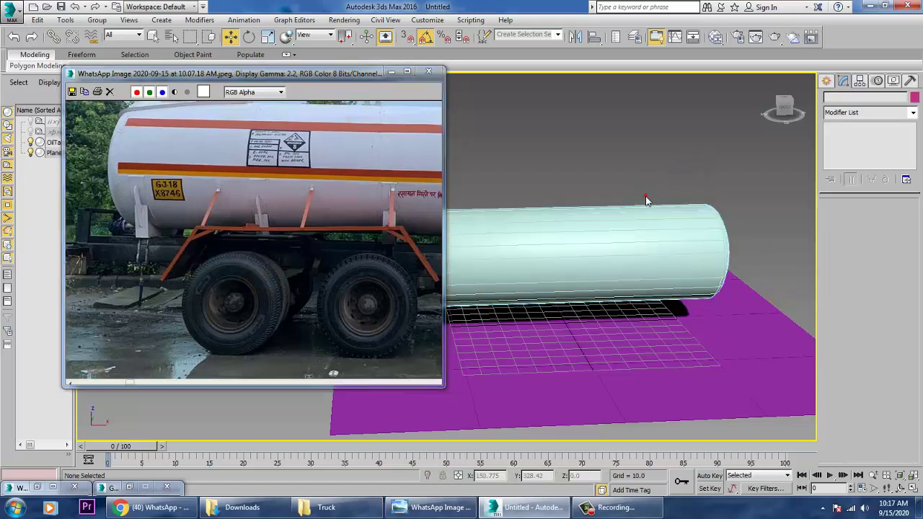
key("alt+w")
left_click_drag(305, 70, 185, 75)
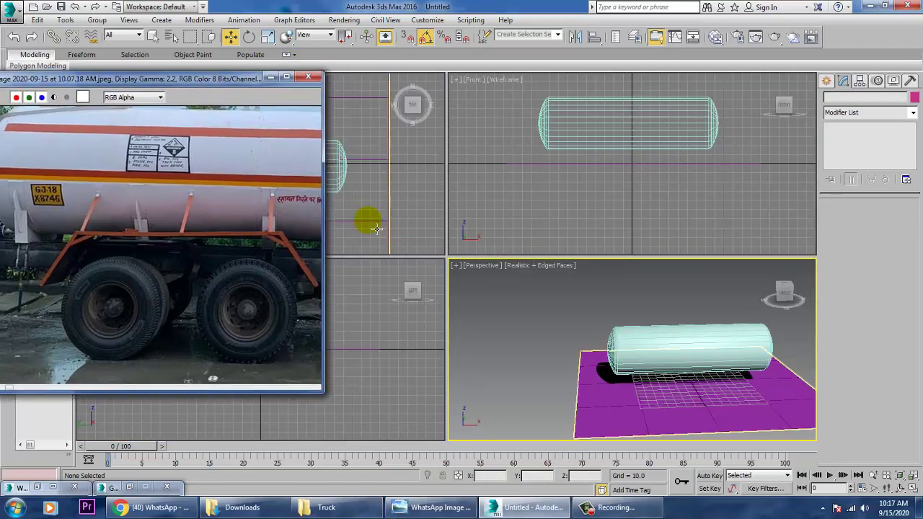
left_click(376, 225)
key("alt+w")
middle_click_drag(498, 242, 622, 231)
scroll(622, 231, "down", 3)
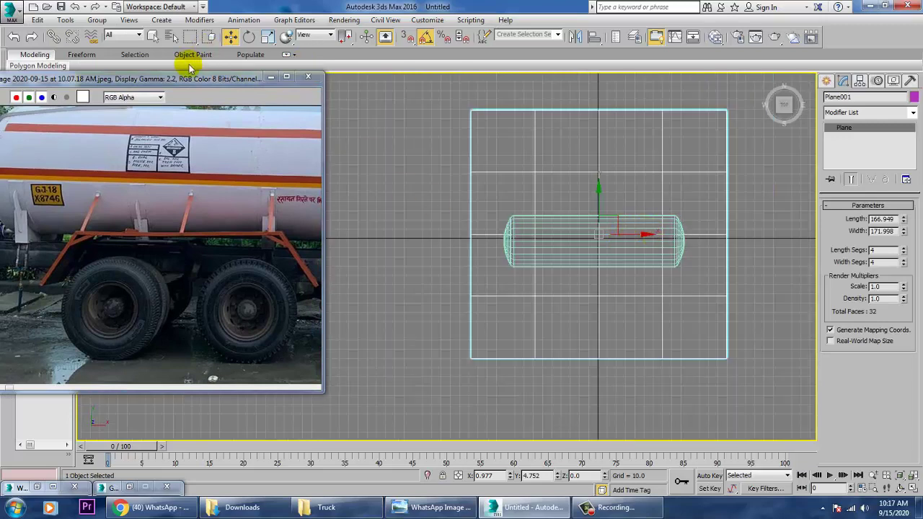
left_click_drag(180, 83, 265, 84)
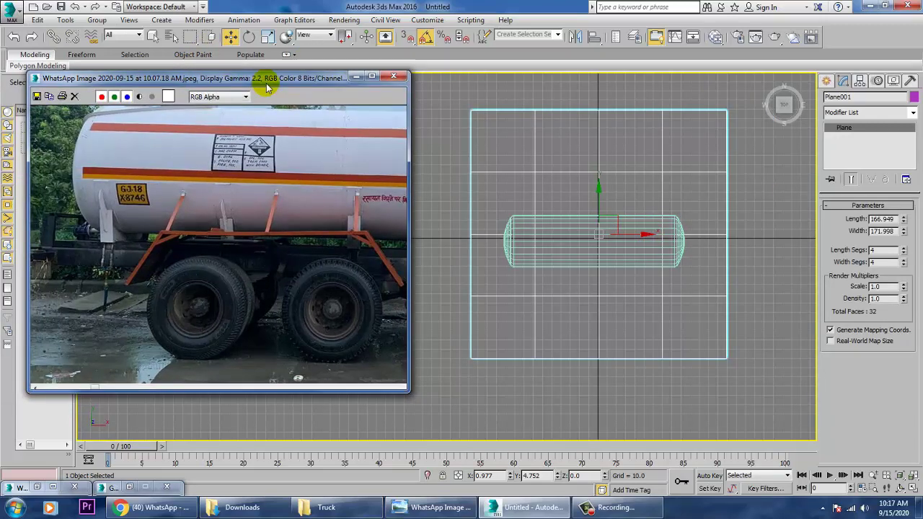
left_click(268, 104)
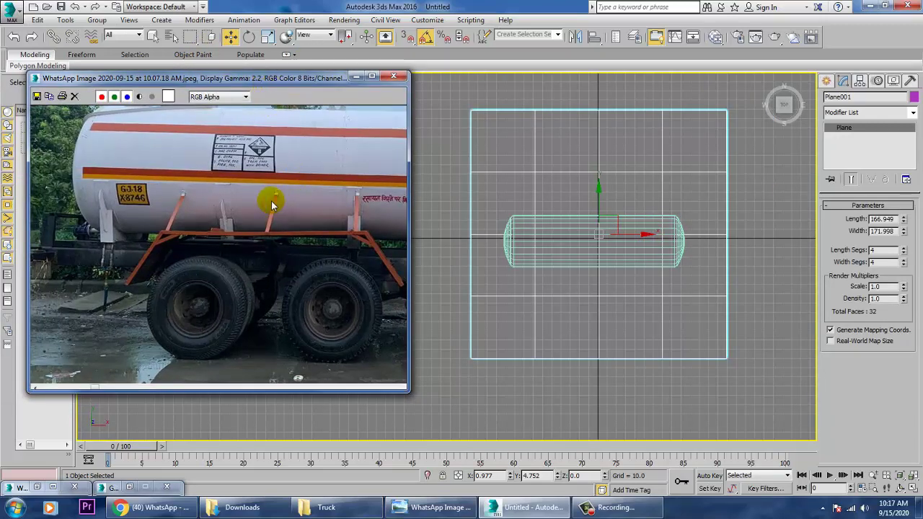
middle_click_drag(329, 237, 263, 249)
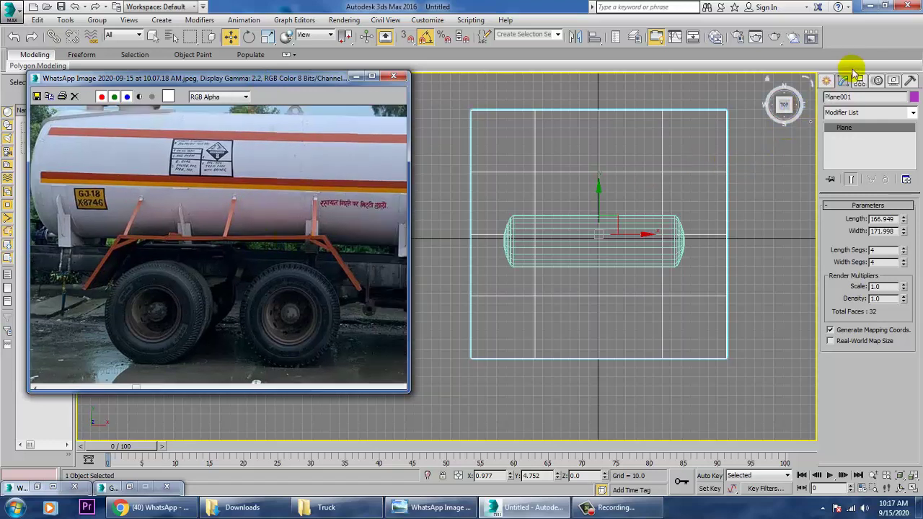
- Create a standard Box as a chassis rail along the tank in the Top view, about 7.8 long, 249.7 wide and 5.9 high
left_click(826, 80)
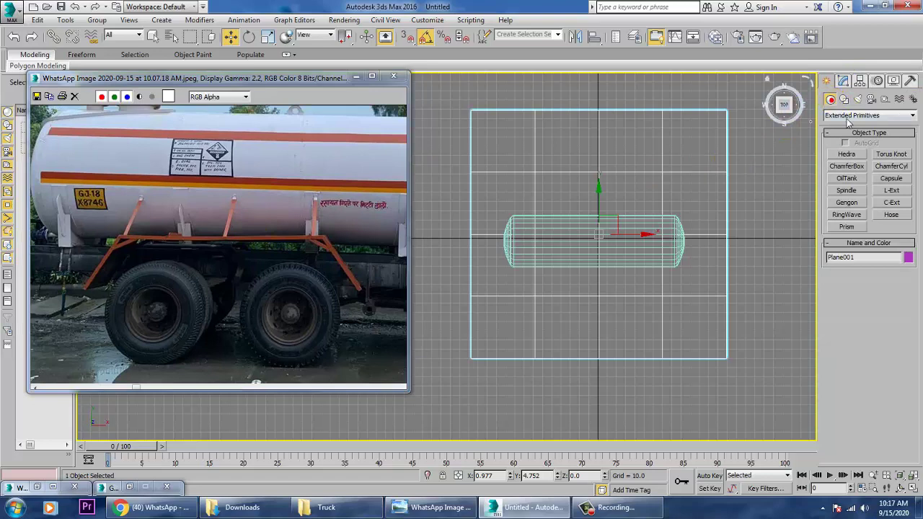
left_click(850, 116)
left_click(858, 125)
left_click(847, 154)
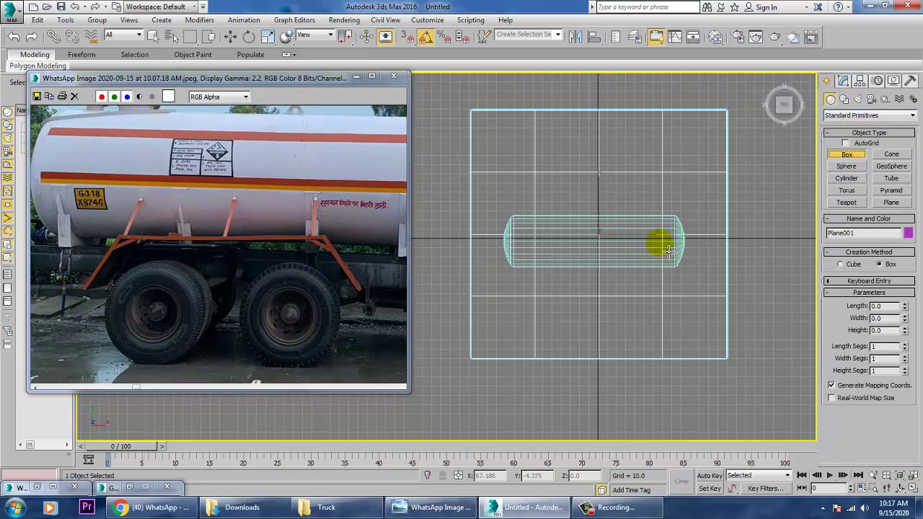
scroll(669, 250, "down", 1)
scroll(659, 277, "up", 1)
scroll(521, 272, "up", 4)
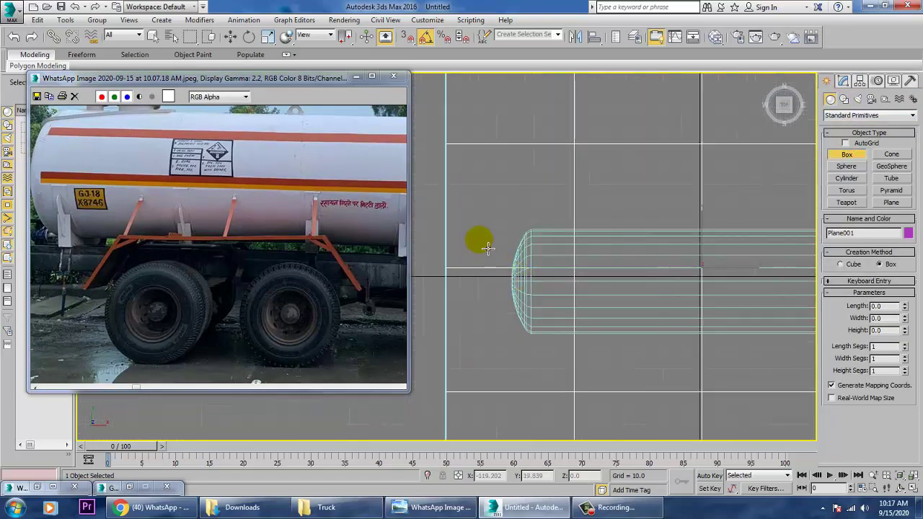
middle_click_drag(548, 253, 503, 266)
middle_click_drag(287, 264, 150, 265)
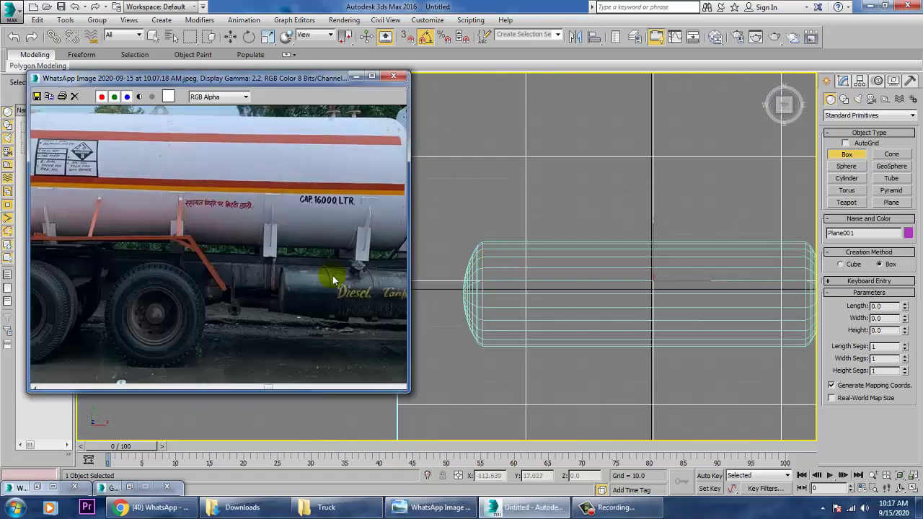
scroll(333, 277, "up", 1)
middle_click_drag(343, 277, 186, 272)
scroll(268, 281, "down", 1)
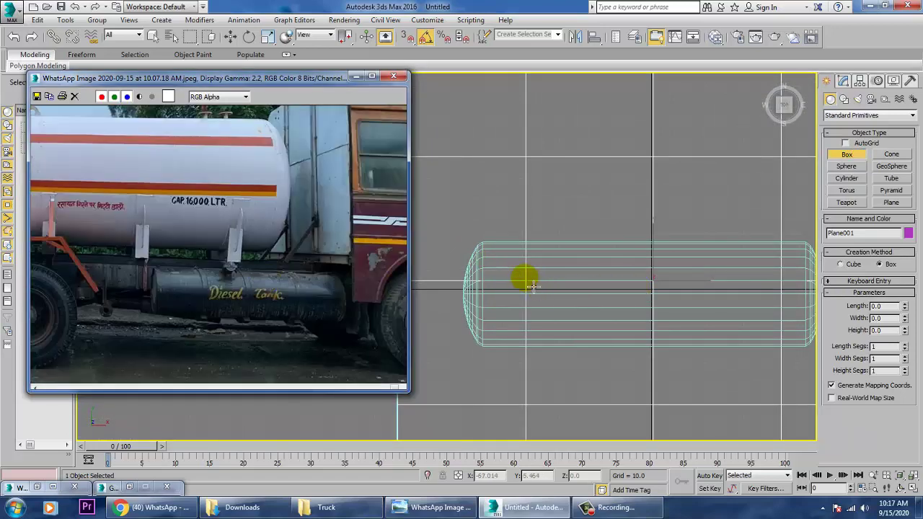
left_click_drag(425, 255, 892, 273)
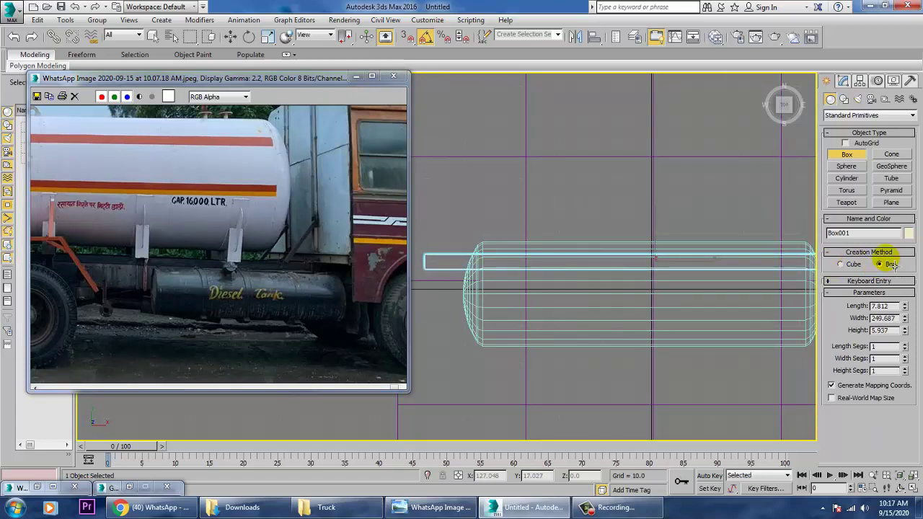
key("w")
scroll(666, 310, "down", 5)
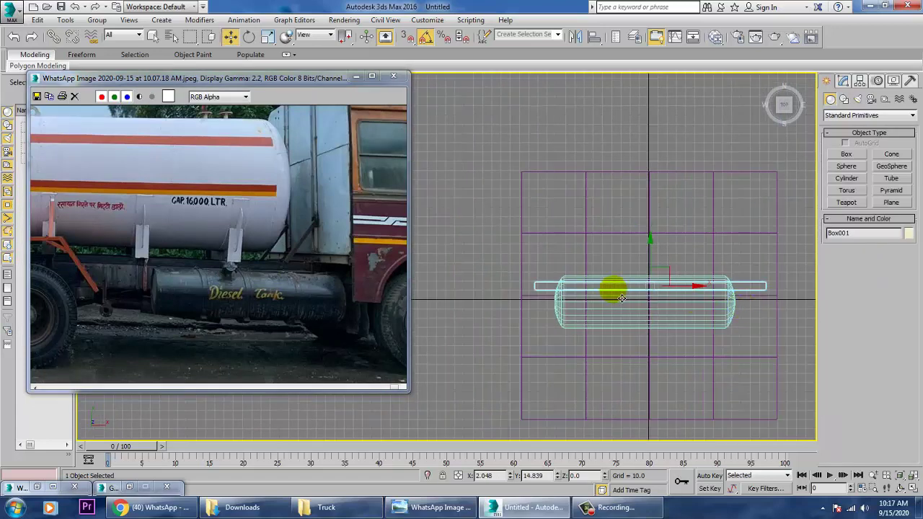
- Check the rear wheels and chassis in the reference photo and return to the four-viewport layout
middle_click_drag(200, 284, 348, 264)
middle_click_drag(174, 247, 293, 257)
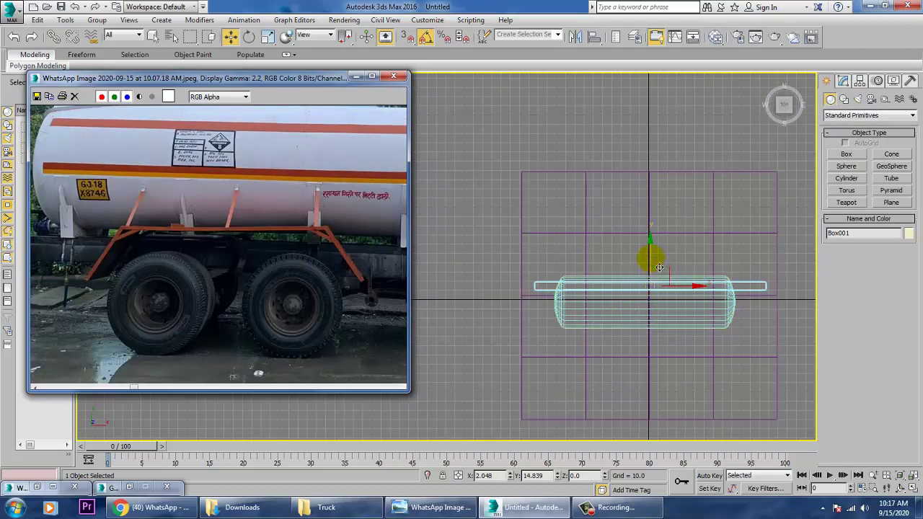
middle_click(693, 353)
key("alt+w")
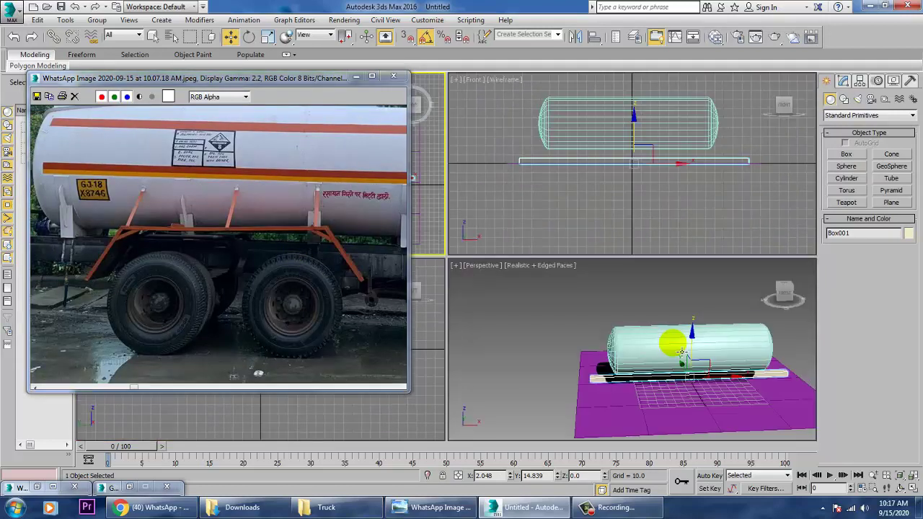
- Scale the rail box to about 158% in Y and 84% in Z and raise it to about Z 7.57
middle_click_drag(681, 354, 650, 344)
scroll(666, 343, "up", 5)
key("r")
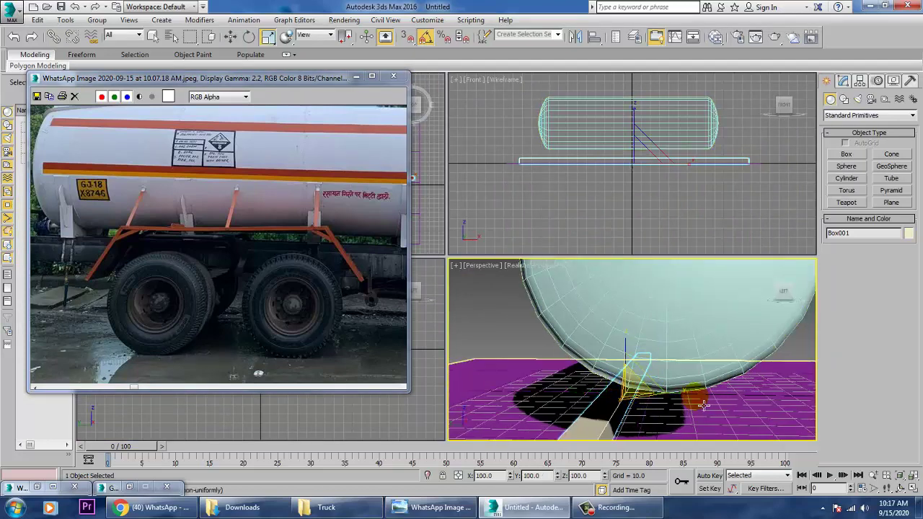
left_click_drag(614, 340, 637, 324)
key("w")
- Narrow the rail in Y in the Top view and make one copy of it under the tank's other side, at about Y -24.15
right_click(443, 227)
key("alt+w")
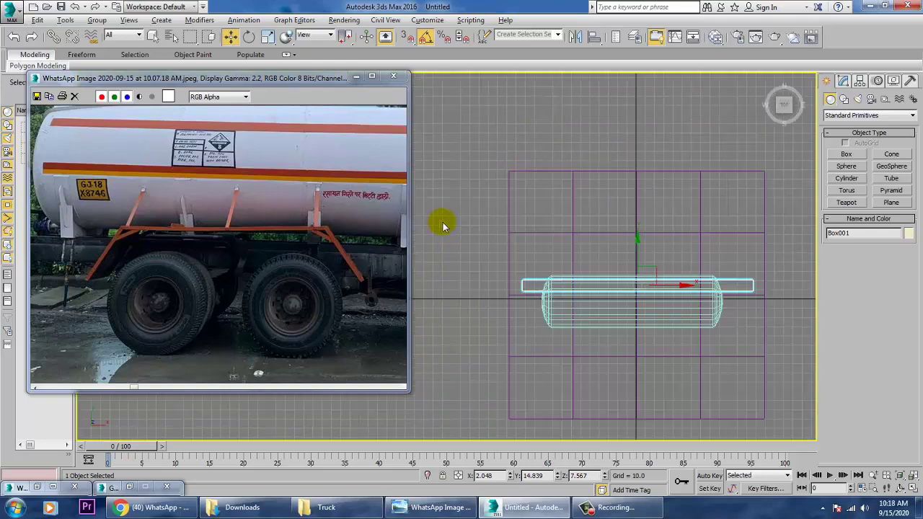
scroll(674, 269, "up", 4)
middle_click_drag(673, 270, 669, 250)
scroll(599, 241, "down", 3)
key("r")
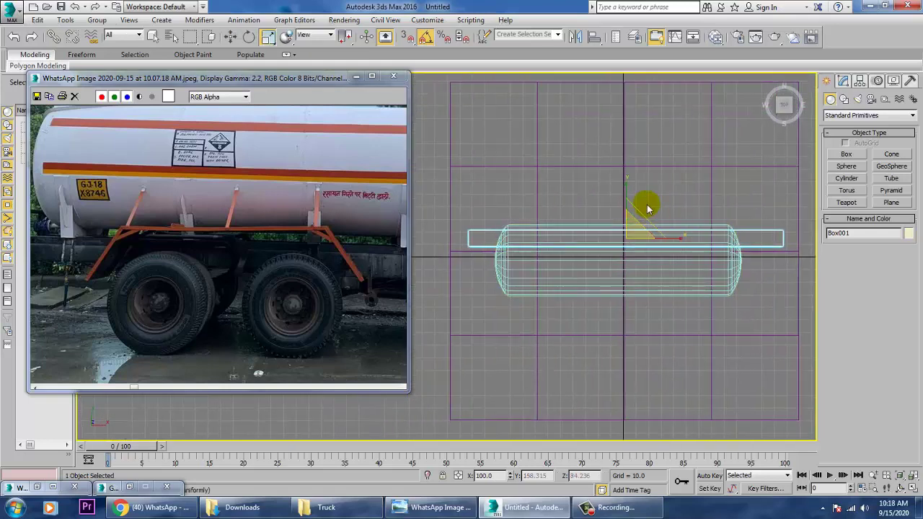
left_click_drag(625, 186, 639, 258)
key("w")
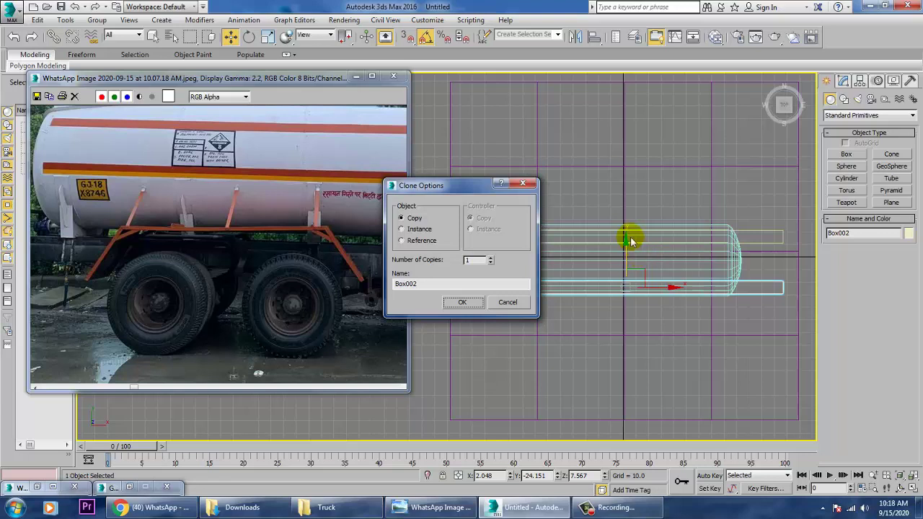
left_click(462, 302)
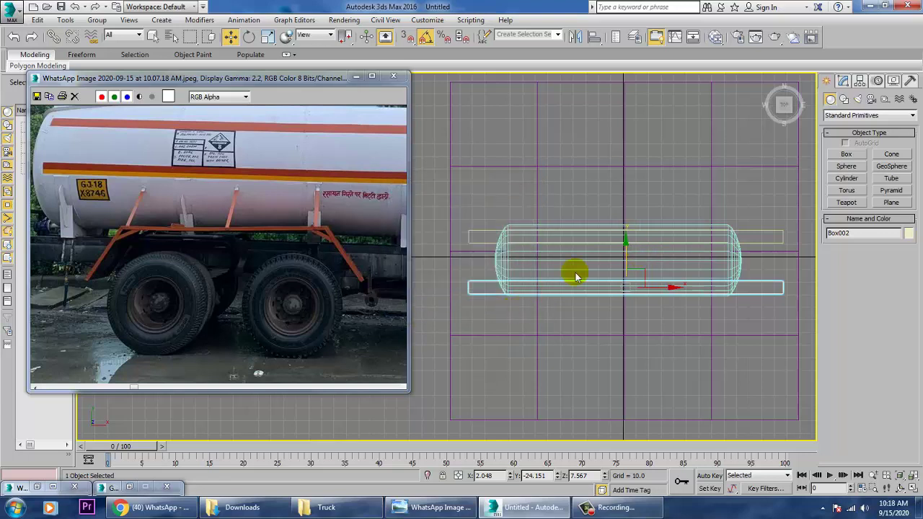
- Select both chassis rails together and convert them to Editable Poly
left_click(647, 279)
left_click(842, 80)
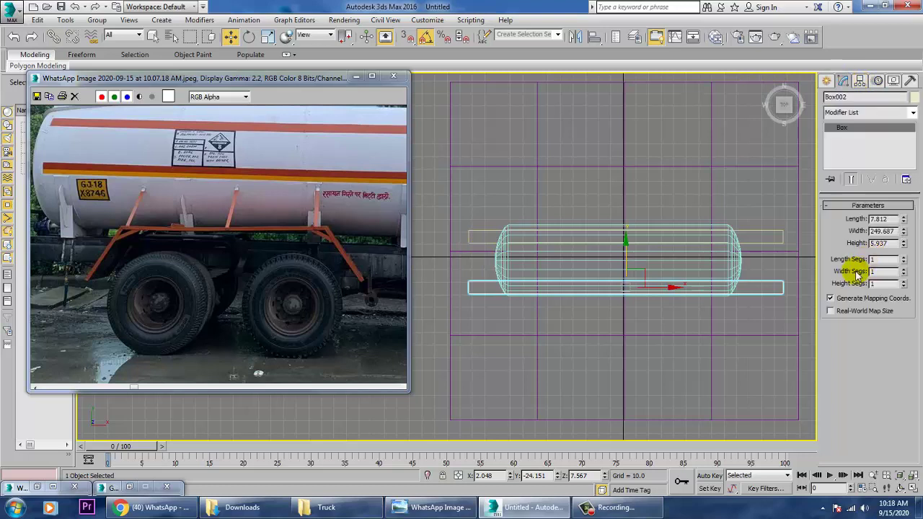
left_click(494, 249, "ctrl")
right_click(486, 243)
mouse_move(546, 357)
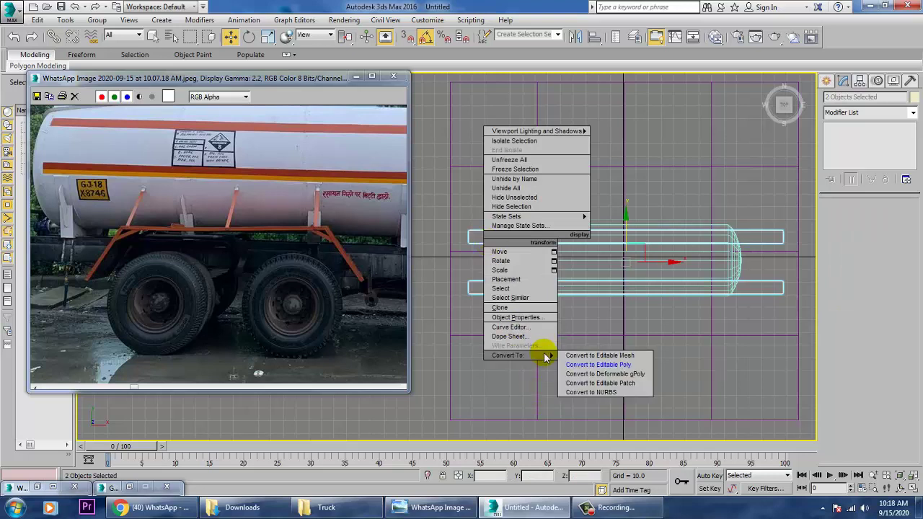
left_click(598, 364)
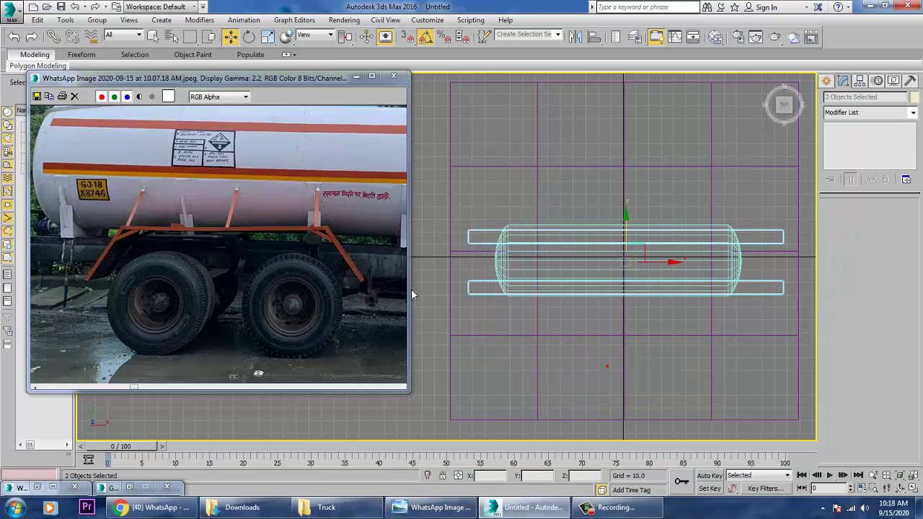
- Attach the first rail to the copied one and select the lengthwise edges of both rails
left_click(487, 294)
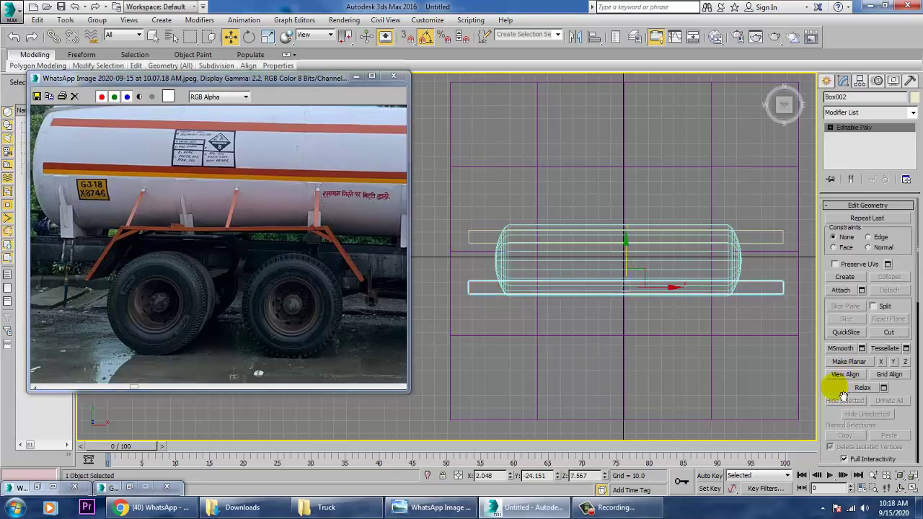
left_click(841, 290)
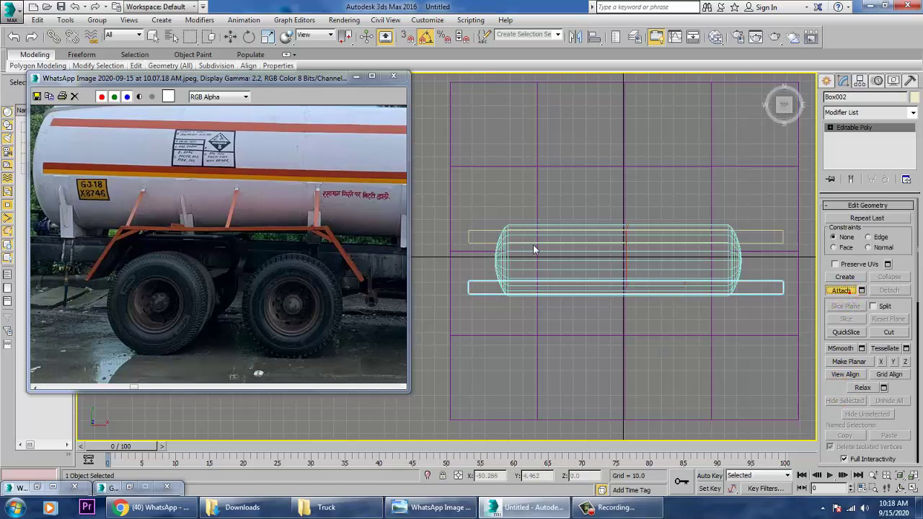
left_click(484, 250)
key("2")
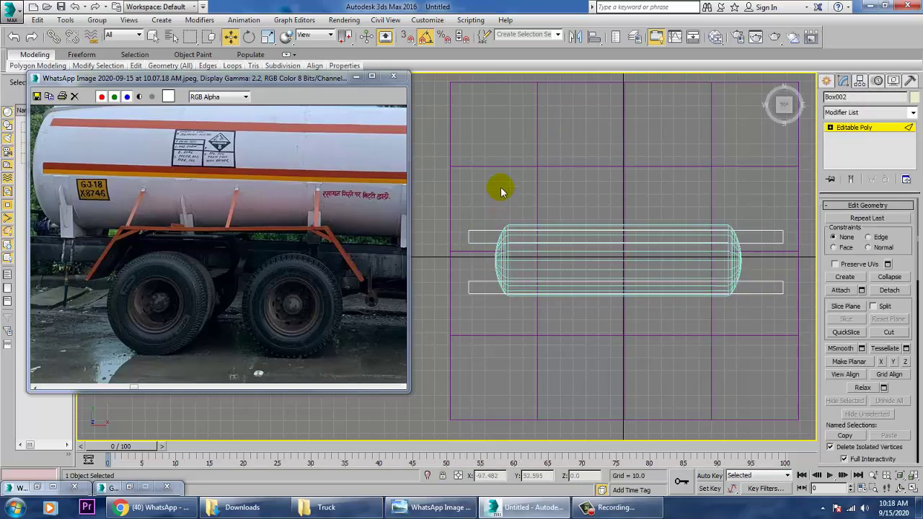
left_click_drag(504, 173, 558, 392)
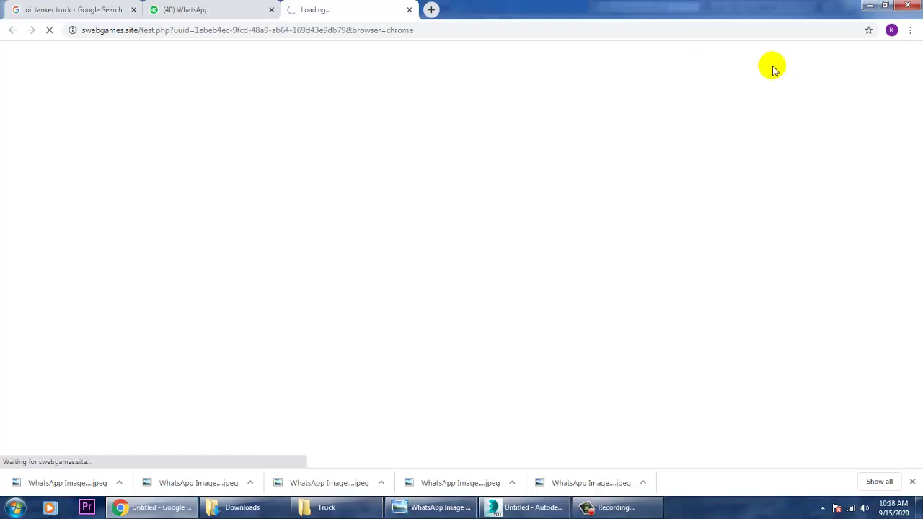
- Dismiss the browser pop-up covering the scene and close the browser
left_click(871, 6)
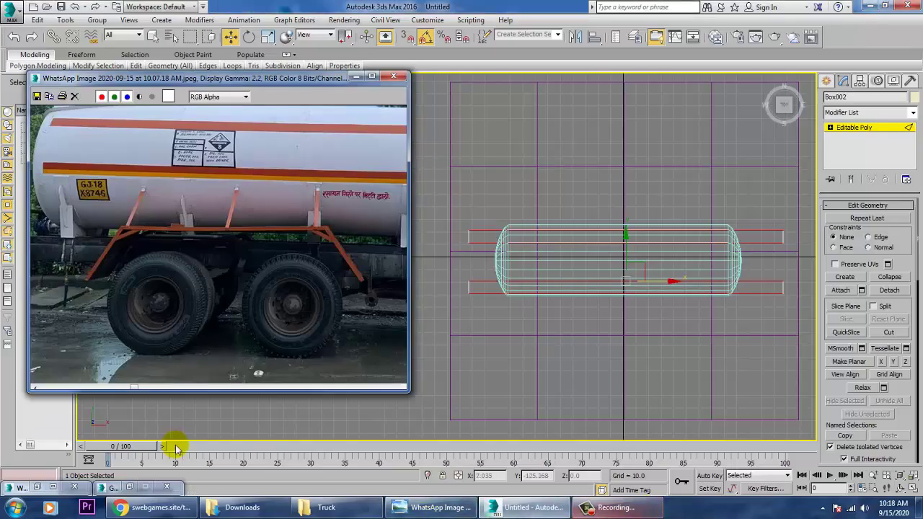
right_click(150, 508)
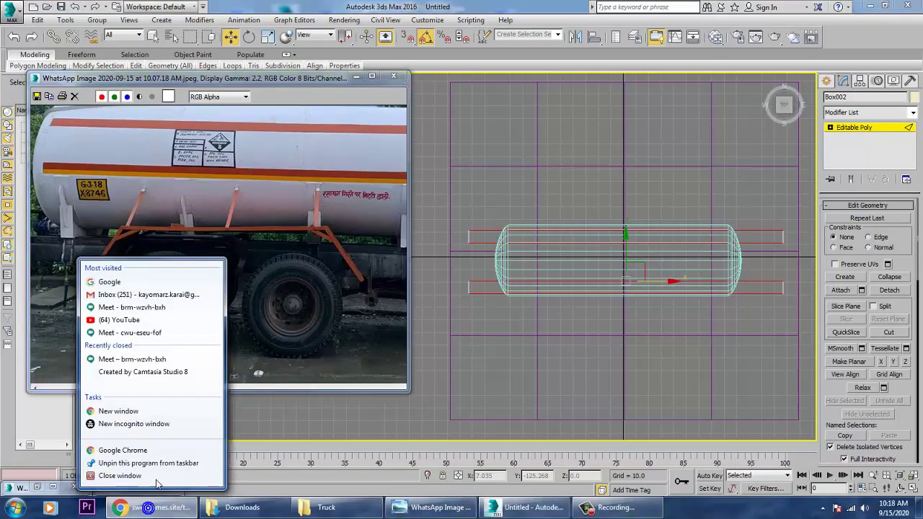
left_click(124, 476)
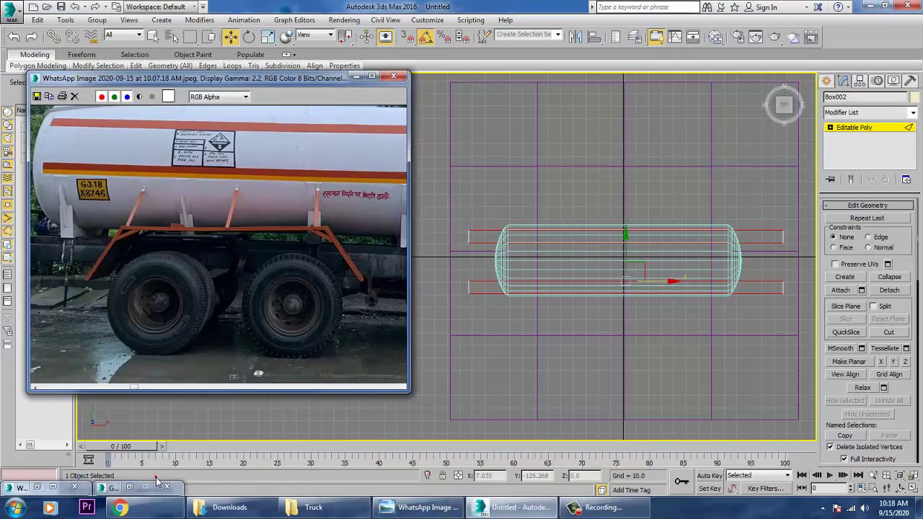
- Connect the lengthwise edges of both rails with 4 segments
left_click(830, 127)
left_click(848, 145)
left_click_drag(614, 380, 615, 382)
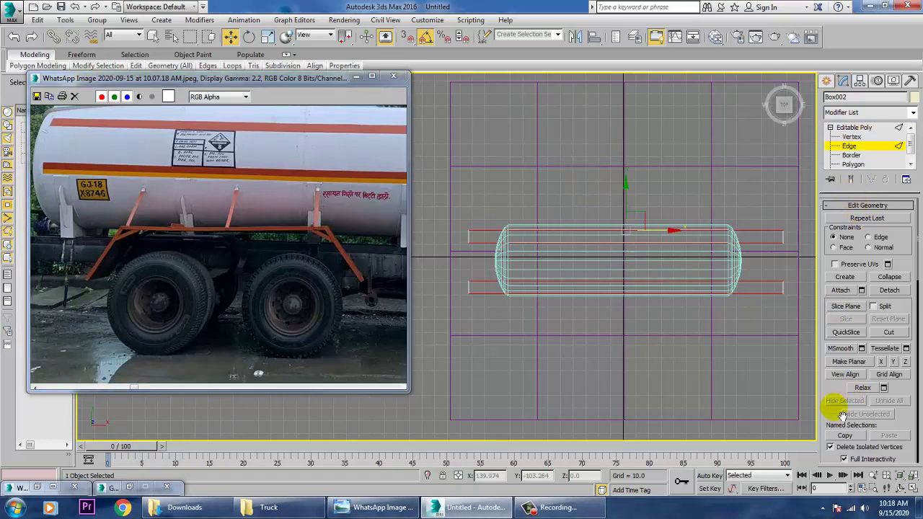
left_click_drag(909, 416, 895, 88)
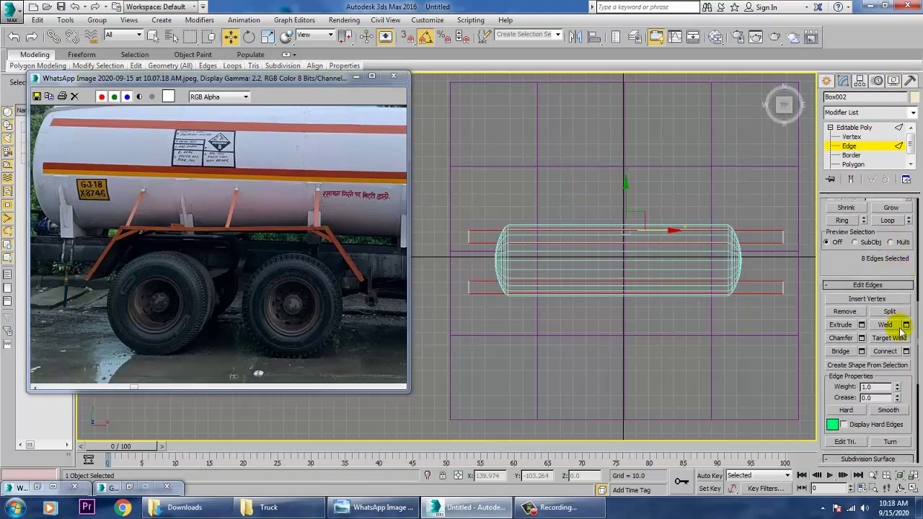
left_click(905, 351)
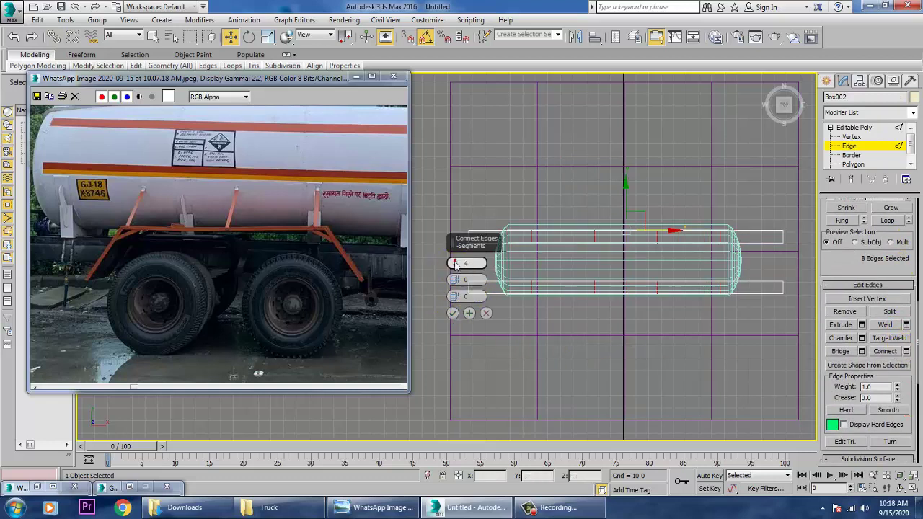
left_click(452, 313)
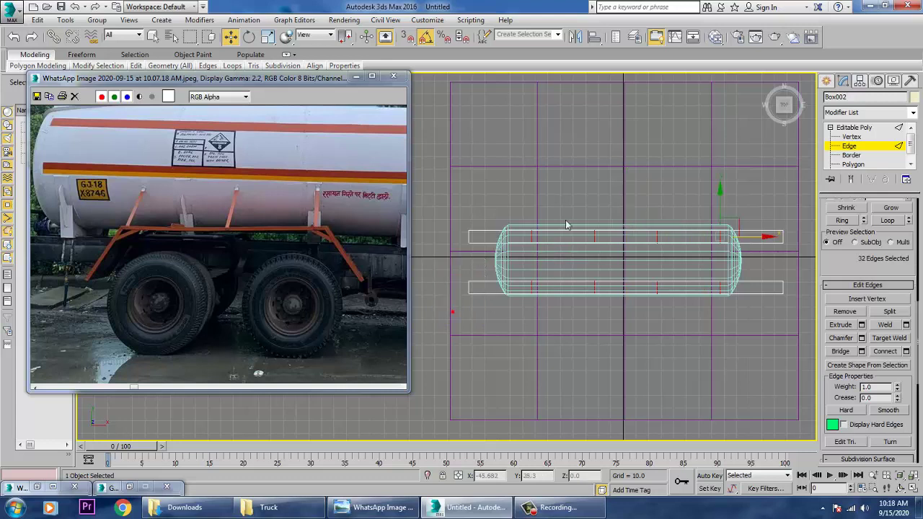
- Scale the two cuts nearest the rails' negative-X end to 13% along X and move the pair to about X -87.37
key("1")
left_click_drag(607, 361, 608, 360)
key("r")
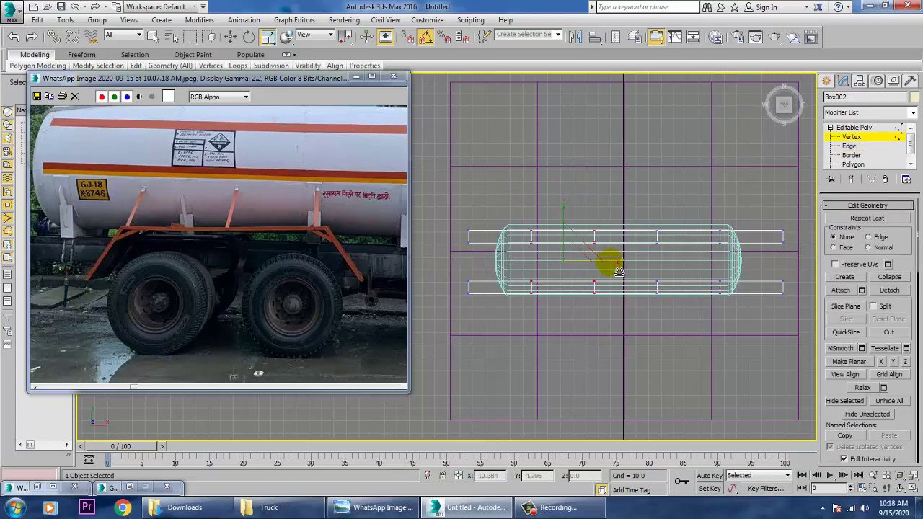
left_click_drag(607, 262, 533, 264)
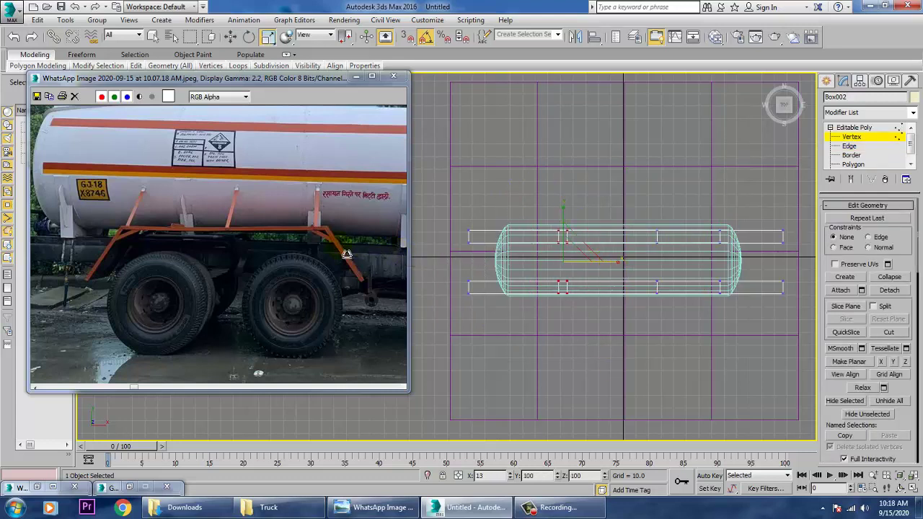
key("w")
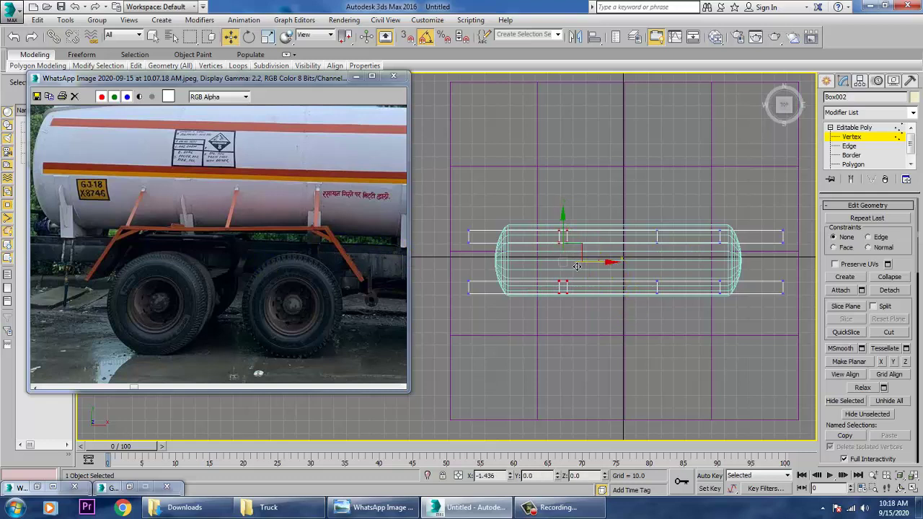
left_click_drag(559, 263, 559, 263)
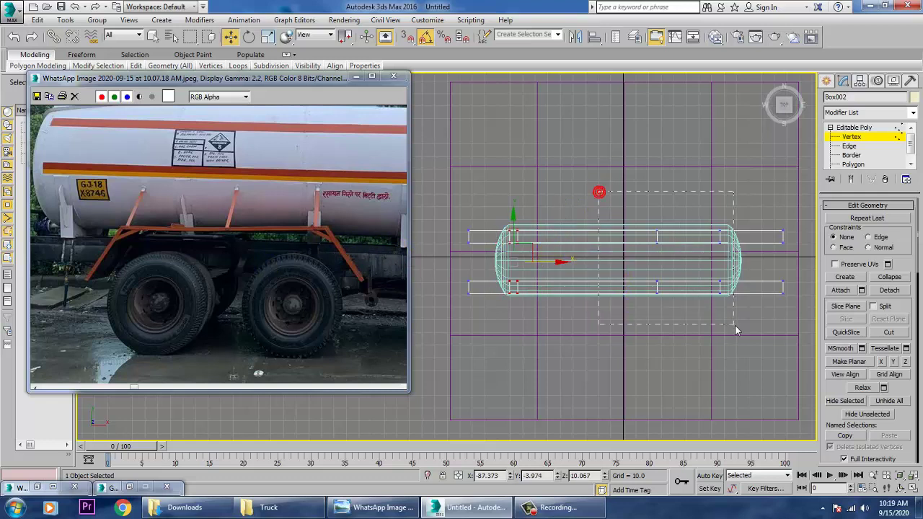
- Scale the other two cuts to 13% along X and move that pair toward negative X, near the middle of the rails
key("r")
left_click_drag(737, 262, 487, 260)
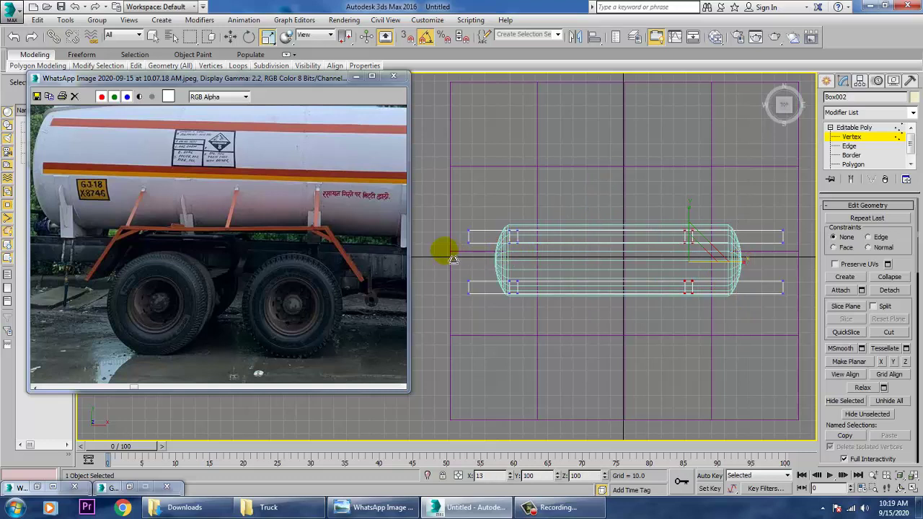
key("w")
left_click_drag(725, 257, 659, 259)
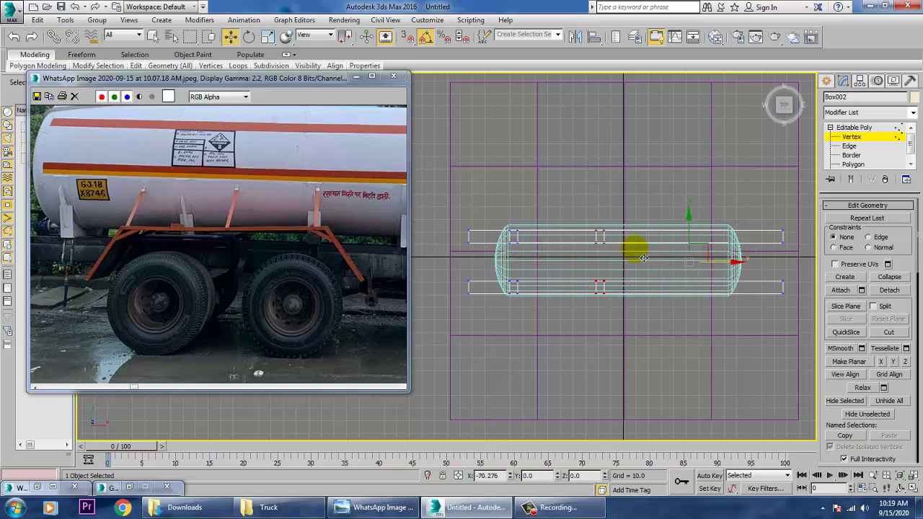
- Connect the lengthwise edges between the middle cuts and the rails' positive-X end with 2 segments
key("2")
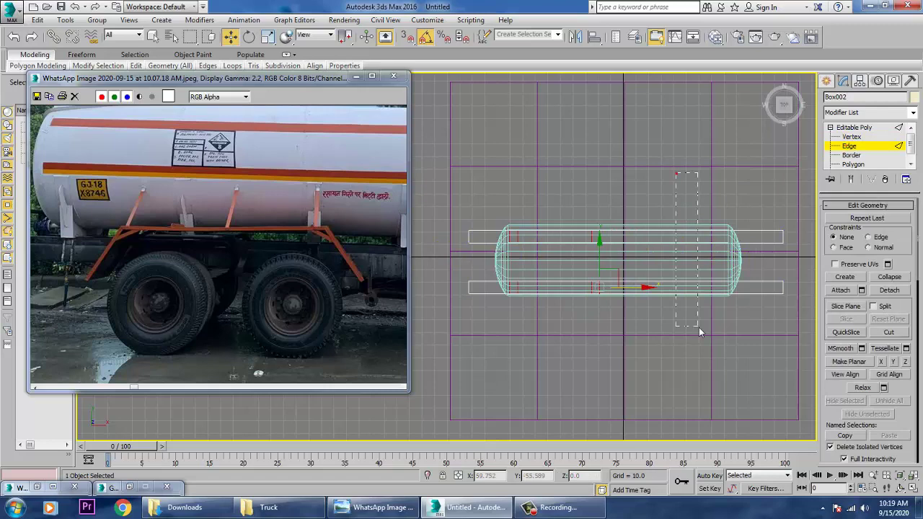
left_click_drag(699, 328, 699, 329)
left_click_drag(902, 389, 915, 213)
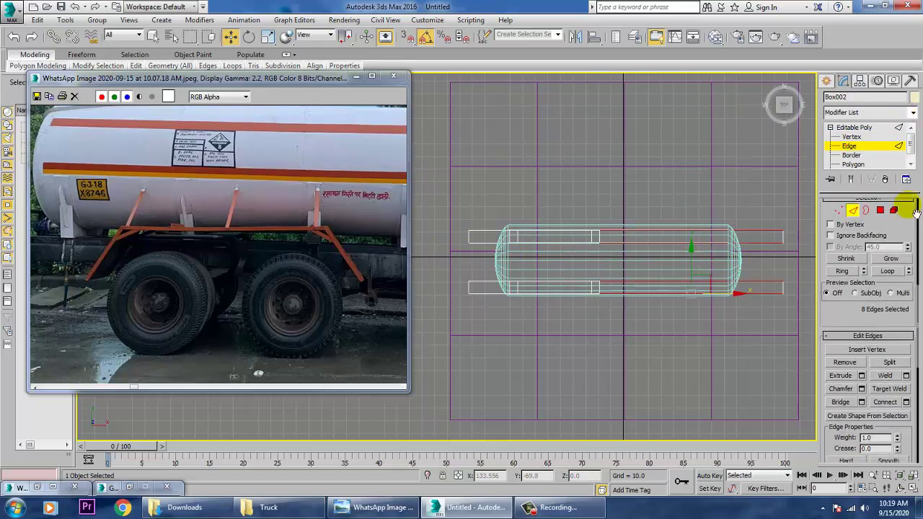
left_click(906, 403)
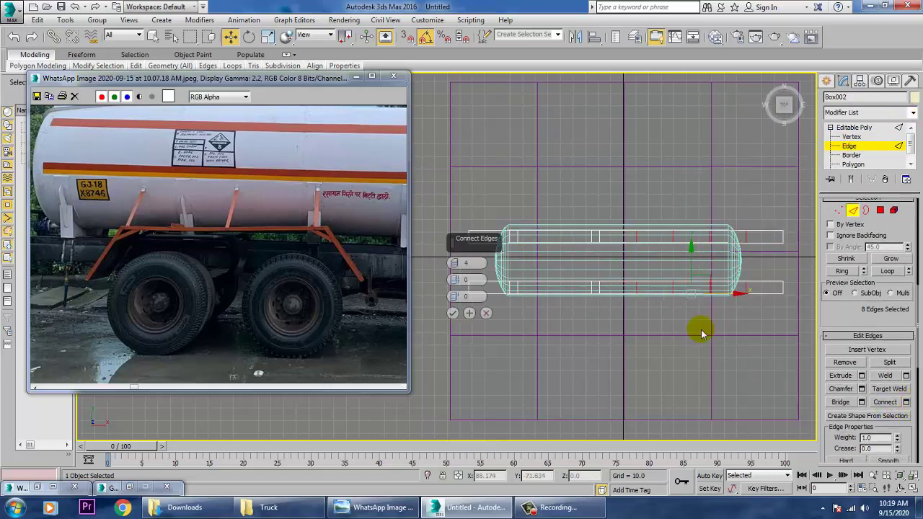
left_click(453, 313)
- Scale the two new cuts close together along X, then move them and the middle pair along positive X to about X 31.97
key("1")
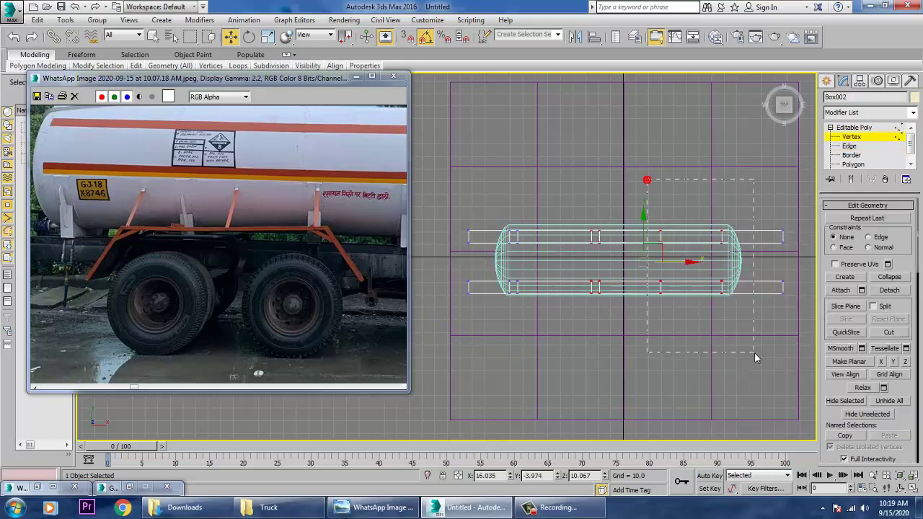
key("r")
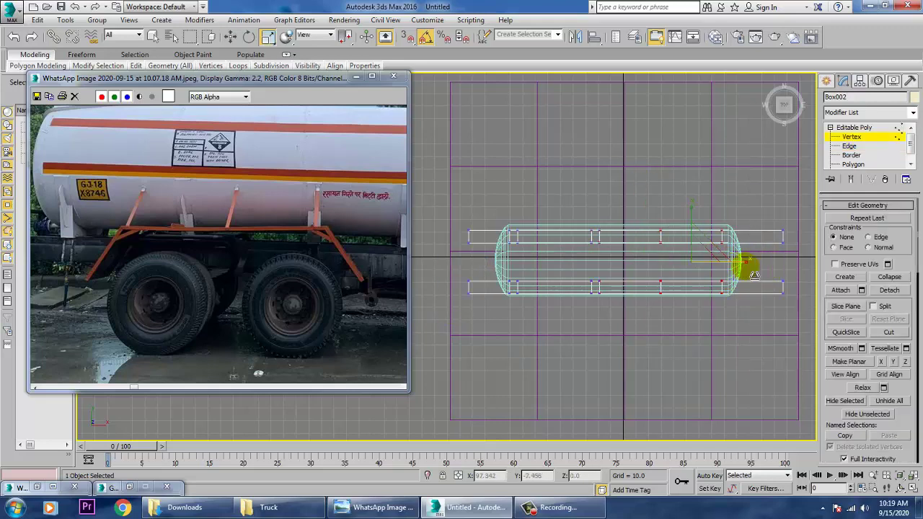
left_click_drag(745, 264, 344, 275)
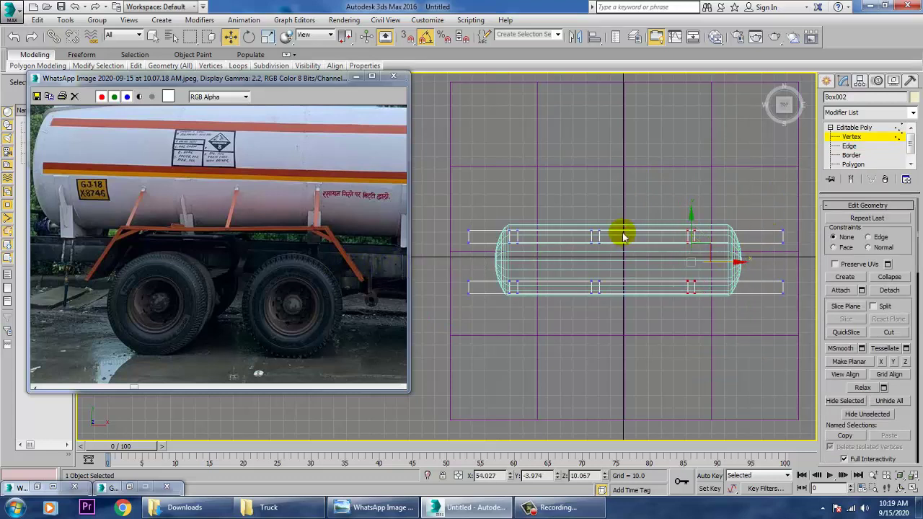
key("w")
left_click_drag(715, 326, 715, 326)
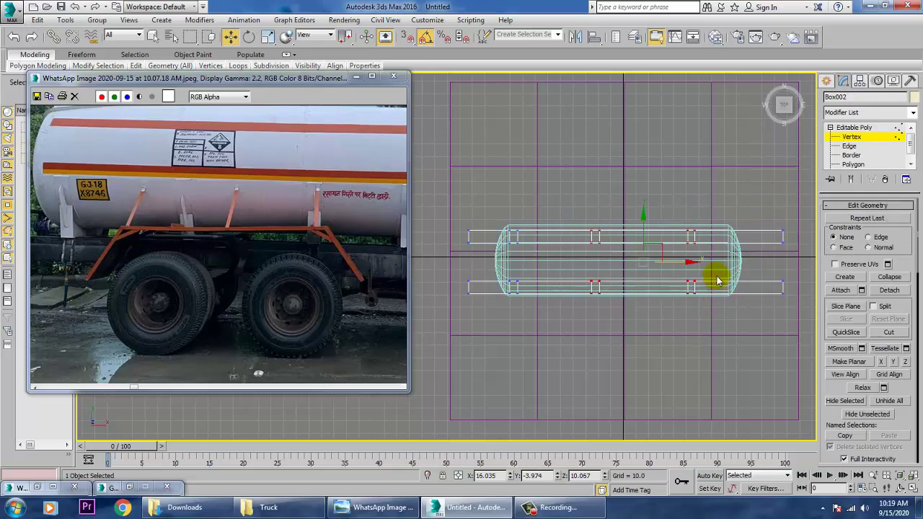
- Bridge the facing inner polygons between the paired cuts near the rails' negative-X end to form a crossmember
key("alt+w")
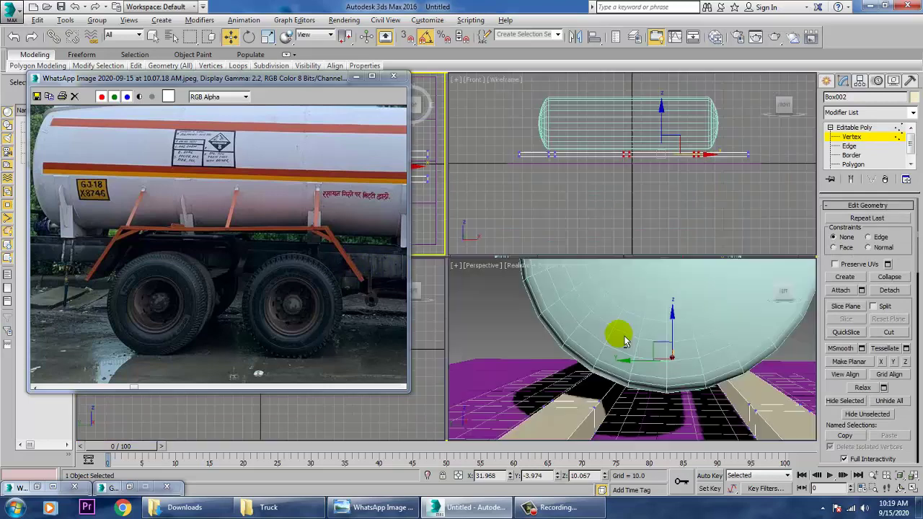
key("alt+w")
middle_click_drag(717, 379, 642, 328, "alt")
scroll(697, 329, "down", 4)
scroll(644, 329, "up", 5)
key("4")
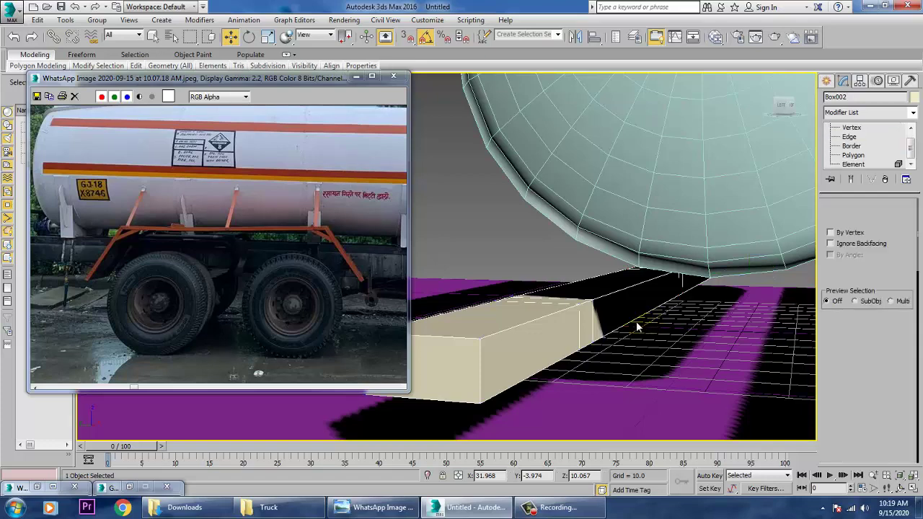
left_click(583, 321)
scroll(670, 312, "down", 4)
middle_click_drag(674, 311, 701, 323, "alt")
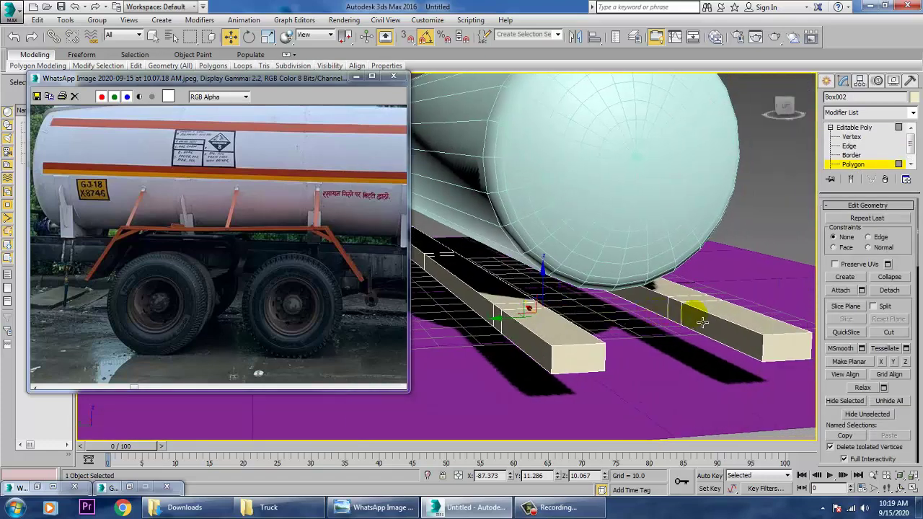
left_click(678, 315, "ctrl")
left_click_drag(906, 432, 903, 84)
left_click(840, 321)
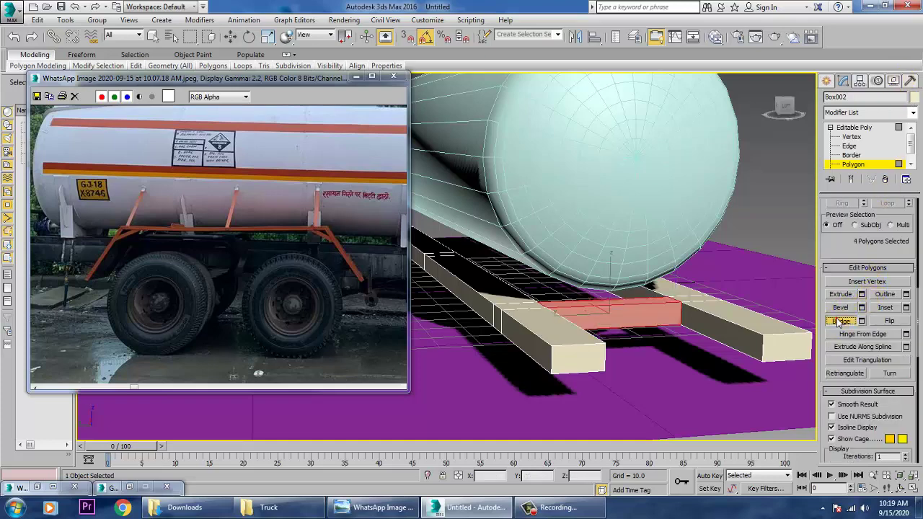
- Isolate the chassis and bridge the facing inner polygons at the middle pair of cuts into a second crossmember
mouse_move(592, 274)
middle_mouse_down("alt")
mouse_move(633, 269)
mouse_move(717, 315)
mouse_move(613, 319)
middle_mouse_up("alt")
mouse_move(708, 300)
middle_mouse_down("alt")
mouse_move(670, 285)
mouse_move(550, 303)
mouse_move(806, 325)
middle_mouse_up("alt")
scroll(670, 284, "up", 3)
middle_click_drag(516, 297, 675, 350, "alt")
key("alt+q")
scroll(644, 315, "down", 3)
middle_click_drag(674, 351, 613, 328)
left_click(745, 279)
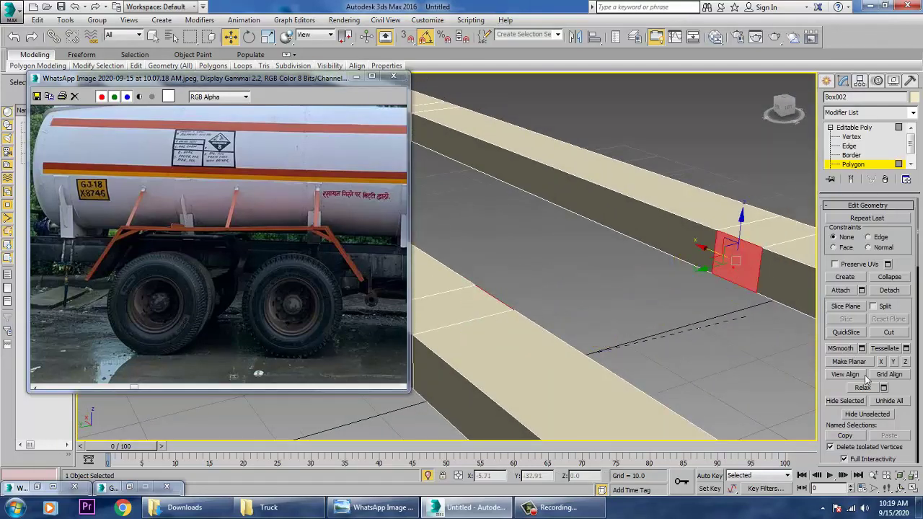
scroll(838, 382, "up", 5)
scroll(836, 385, "down", 3)
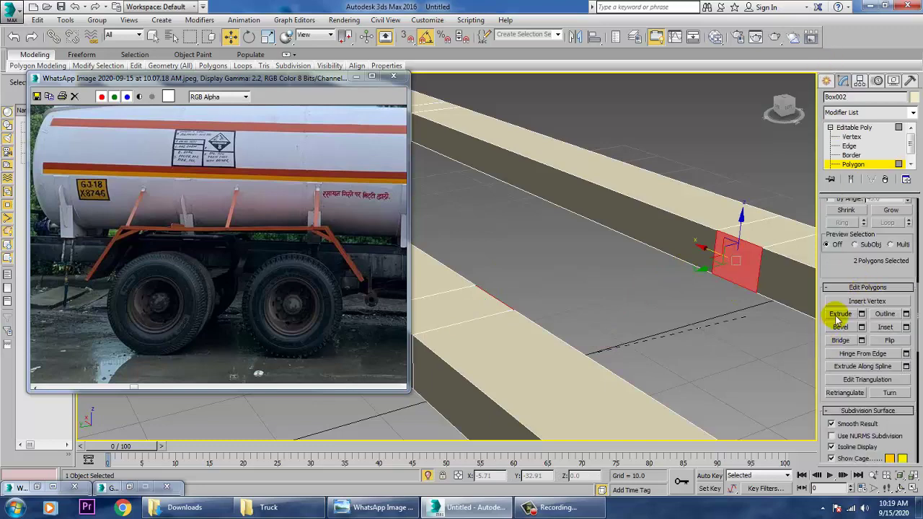
left_click(845, 343)
scroll(844, 336, "down", 1)
- Bridge the two facing inner polygons at the paired cuts near the rails' positive-X end into a third crossmember
scroll(725, 309, "down", 6)
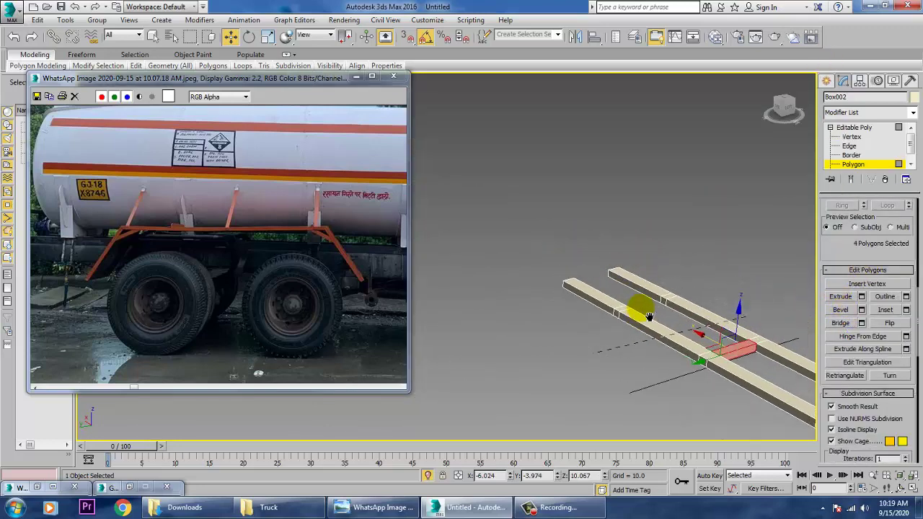
scroll(652, 313, "up", 3)
left_click(694, 316)
left_click(680, 312)
middle_click_drag(682, 315, 616, 298, "alt")
left_click(607, 298, "ctrl")
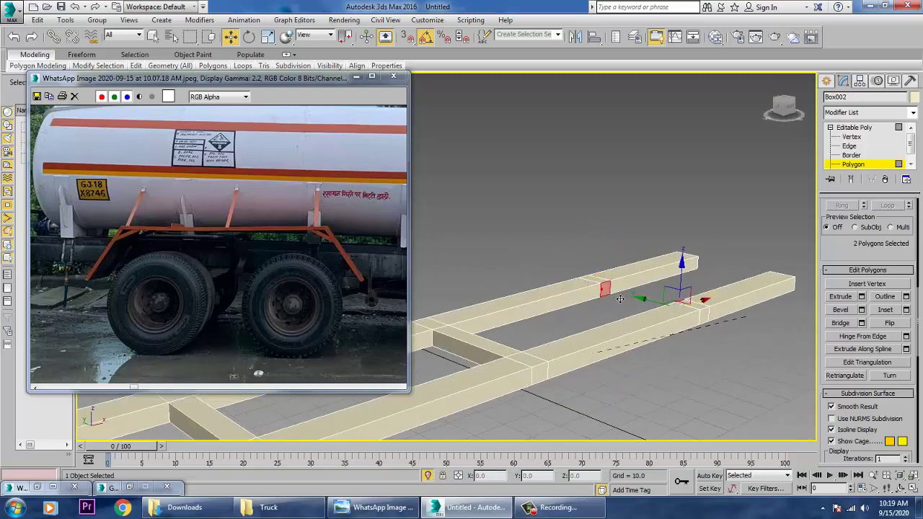
left_click(840, 323)
- End the chassis isolation, leave polygon editing, and deselect the chassis beneath the tank
right_click(649, 170)
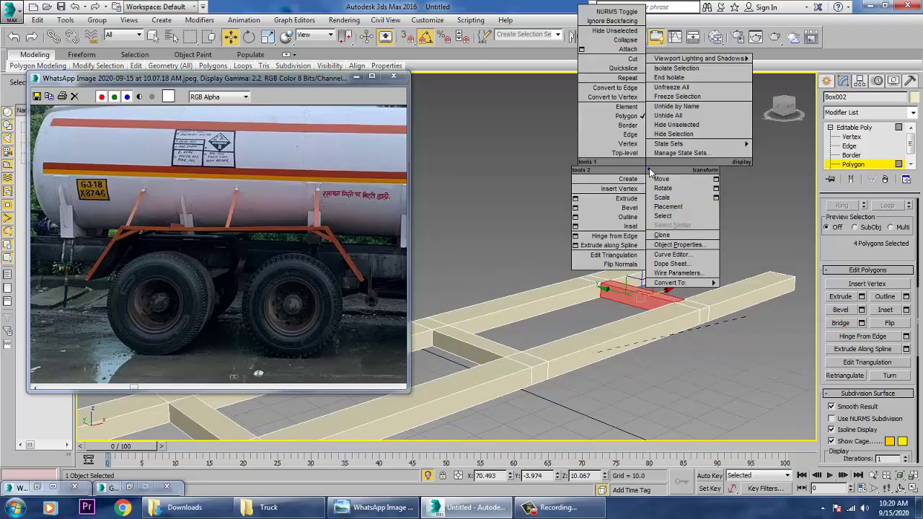
left_click(669, 77)
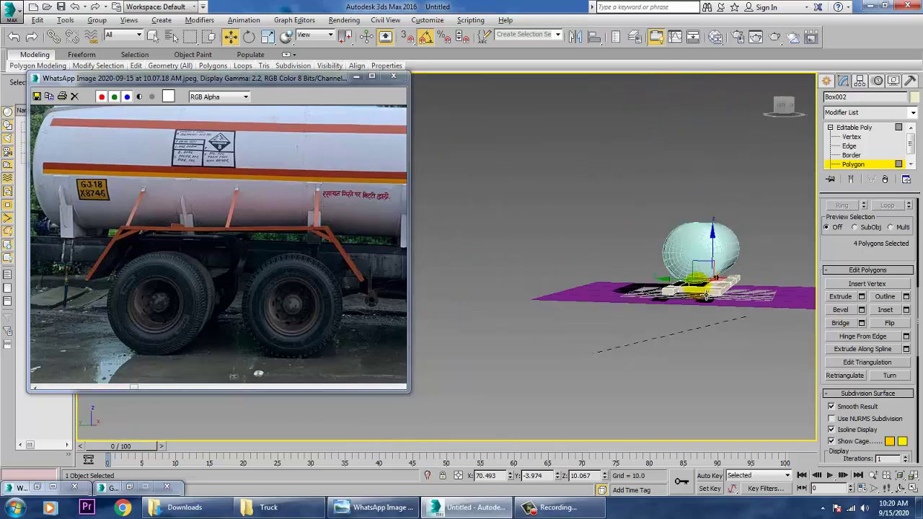
left_click(864, 127)
left_click(672, 237)
left_click(684, 275)
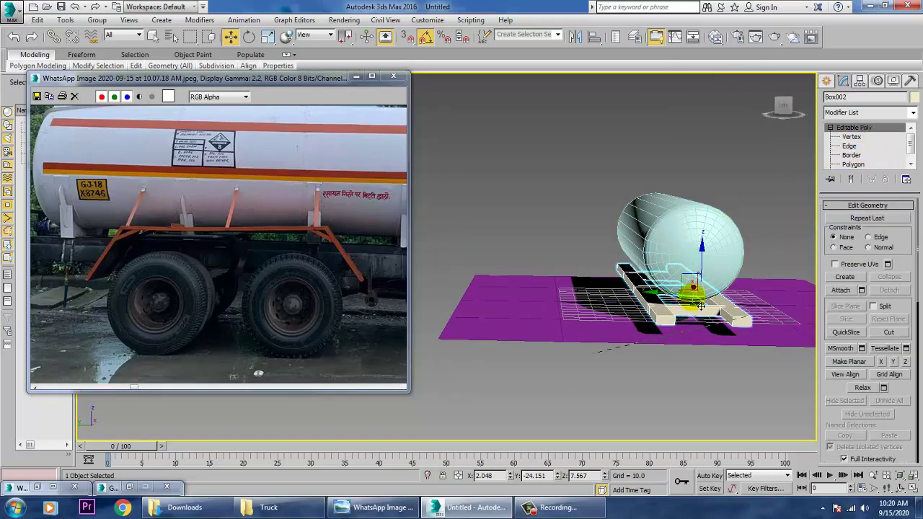
left_click(679, 270)
middle_click_drag(685, 278, 686, 264, "alt")
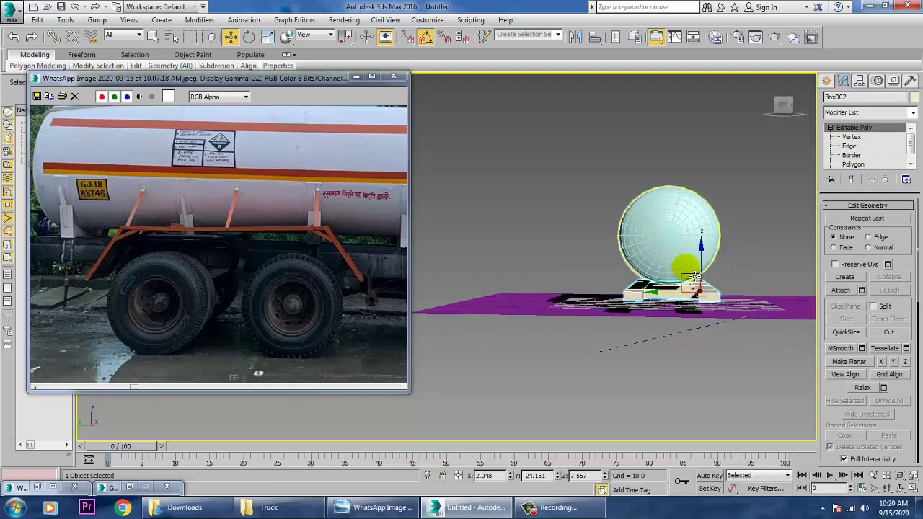
scroll(688, 285, "up", 4)
left_click(725, 296)
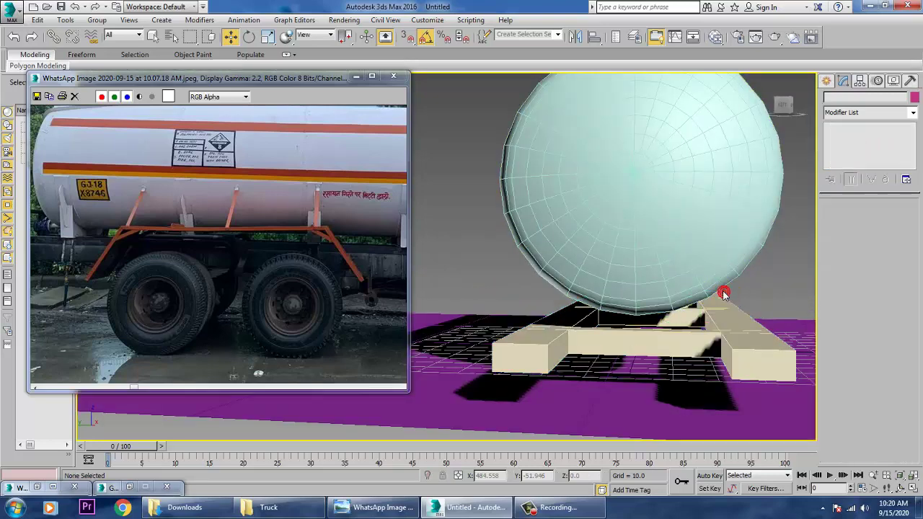
- In the Left view, raise the chassis by about 1.27 toward the tank and shift it sideways by about -0.8
key("alt+w")
left_click(434, 374)
key("alt+w")
key("g")
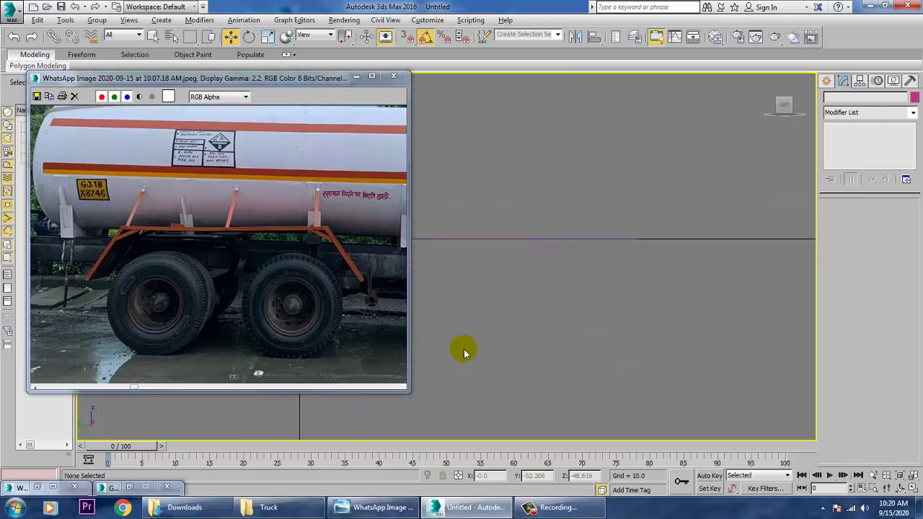
middle_click_drag(466, 352, 654, 270)
left_click(603, 302)
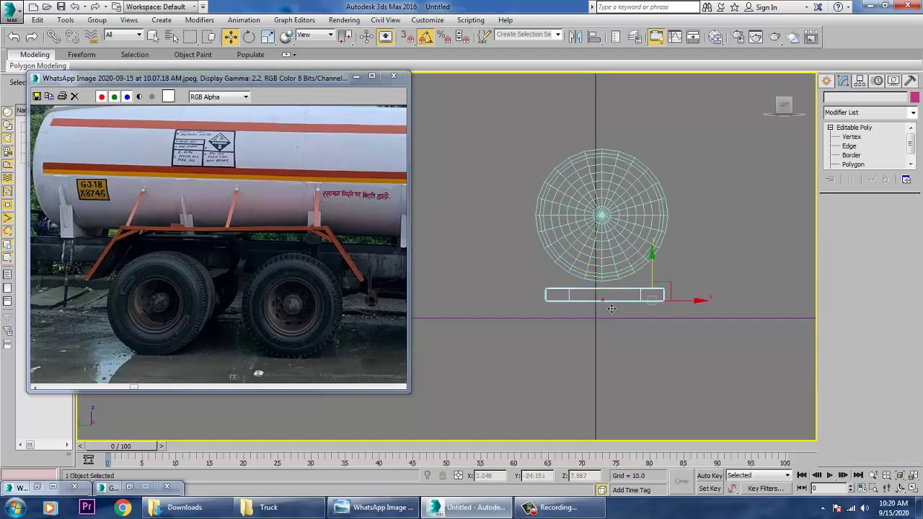
left_click_drag(659, 272, 650, 262)
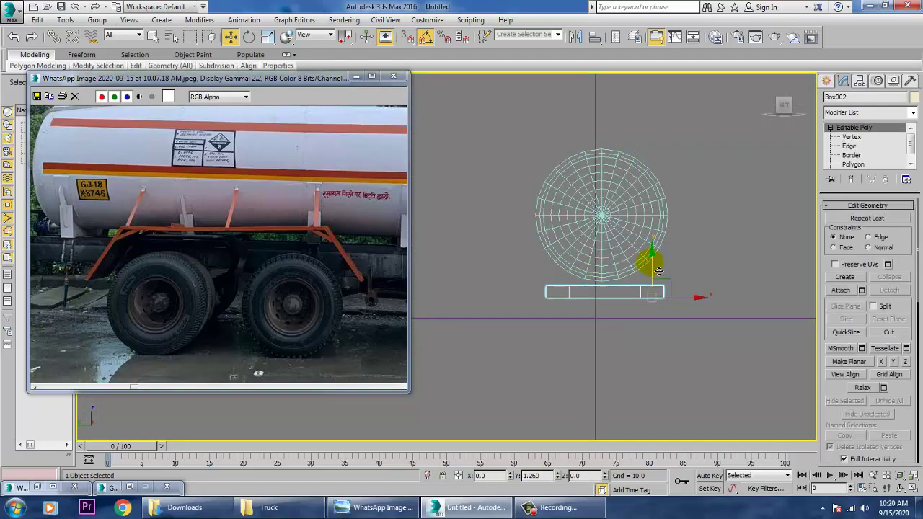
left_click_drag(691, 305, 689, 305)
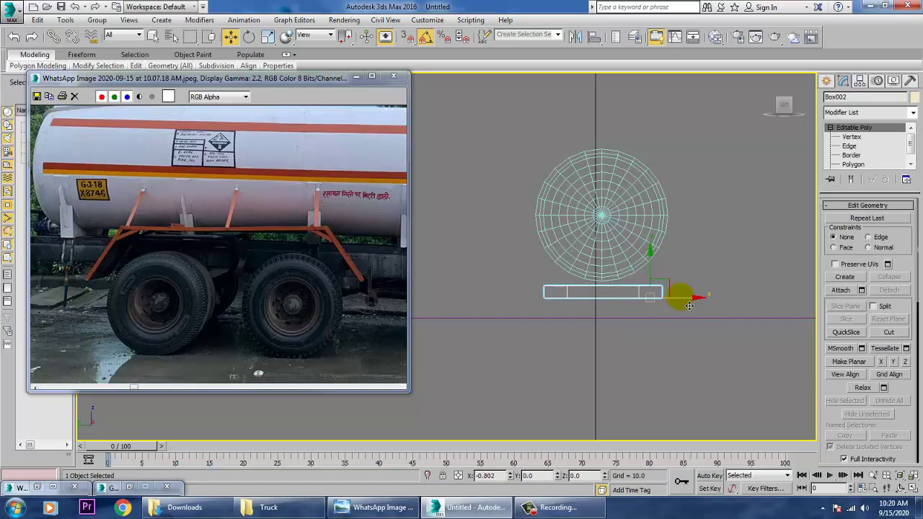
- Examine in the reference photo how the brackets support the tank on the chassis, and compare with the tank's end view
left_click(69, 225)
scroll(81, 224, "up", 2)
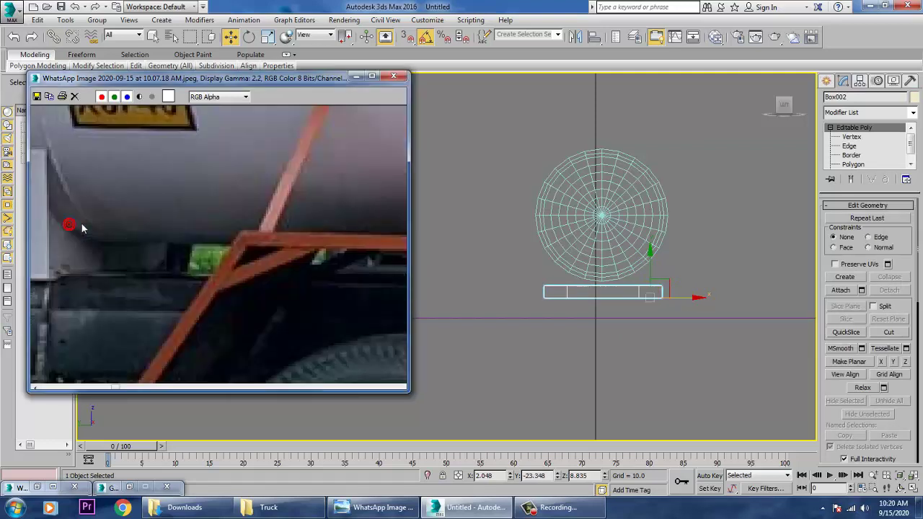
middle_click_drag(132, 269, 276, 247)
scroll(216, 247, "down", 1)
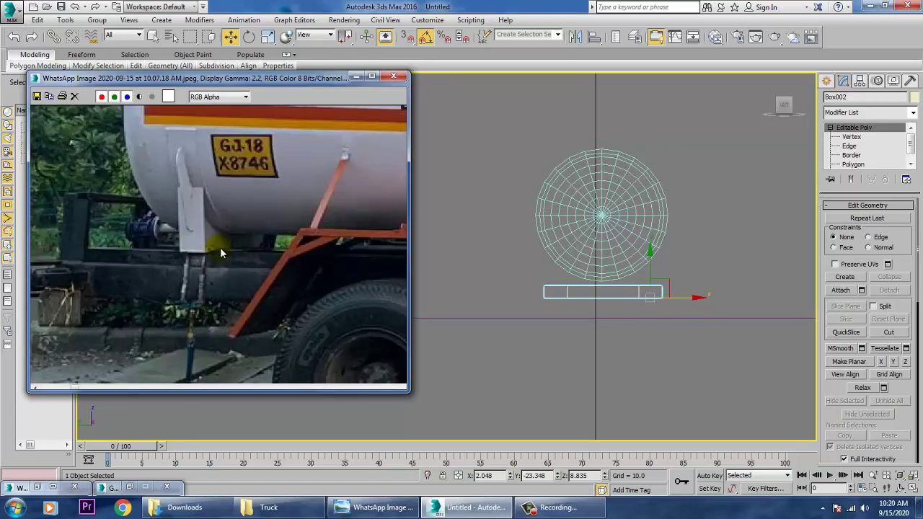
right_click(230, 247, "ctrl")
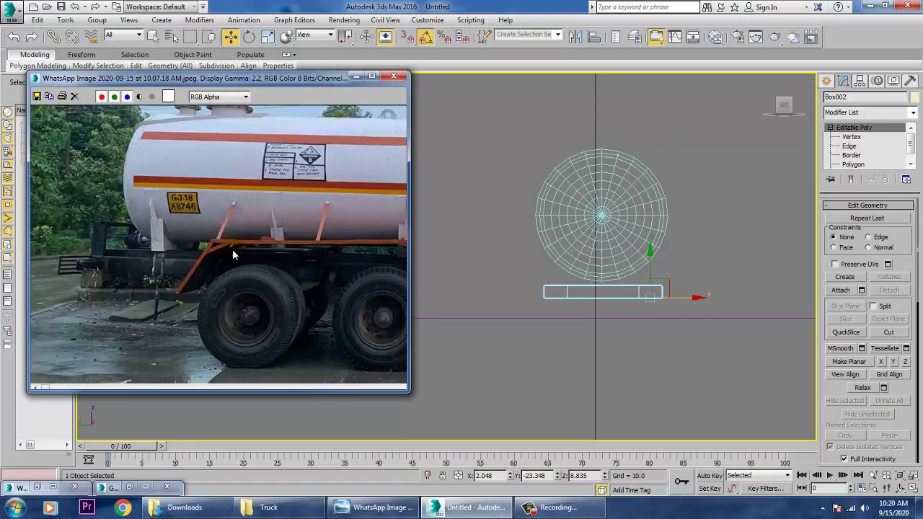
middle_click_drag(292, 256, 158, 260)
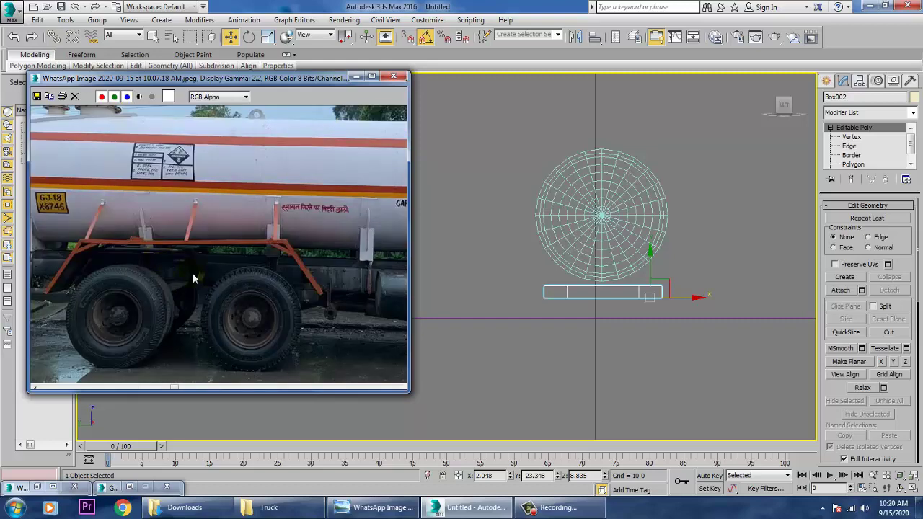
left_click(643, 253)
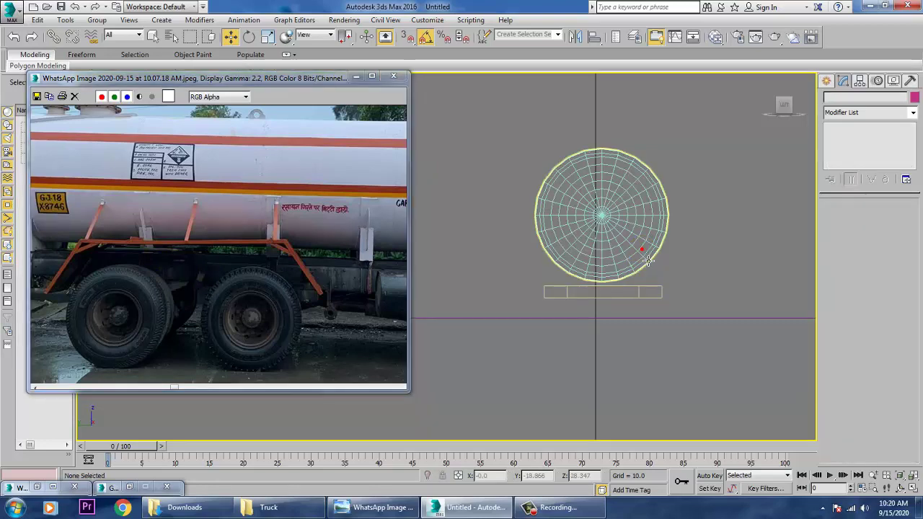
left_click(648, 271)
scroll(649, 274, "up", 5)
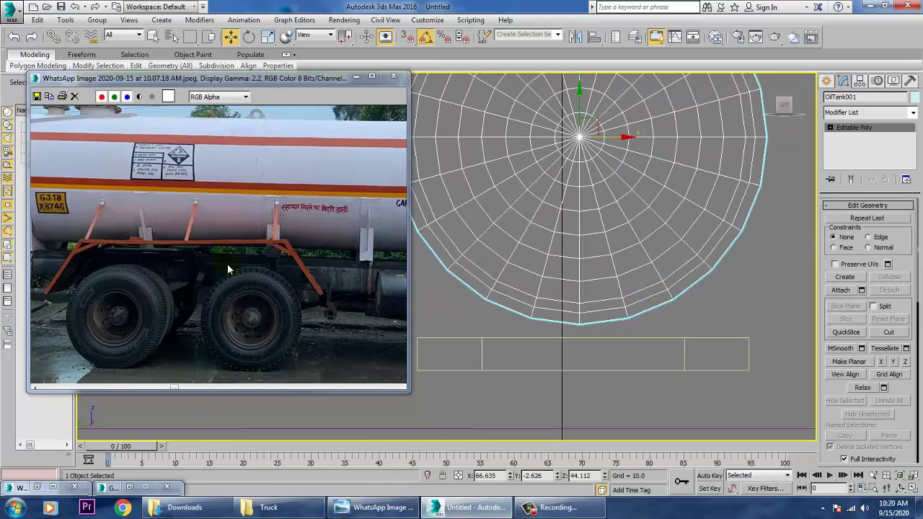
left_click_drag(132, 77, 166, 74)
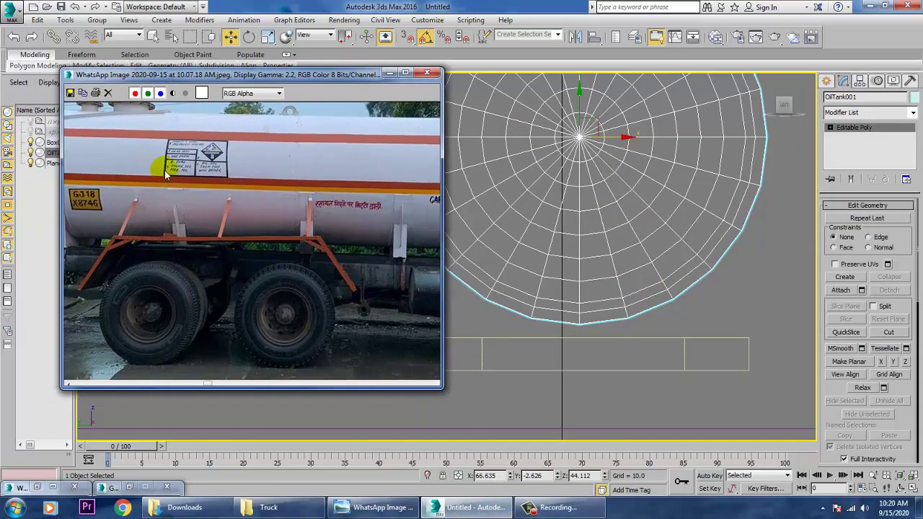
scroll(210, 228, "down", 2)
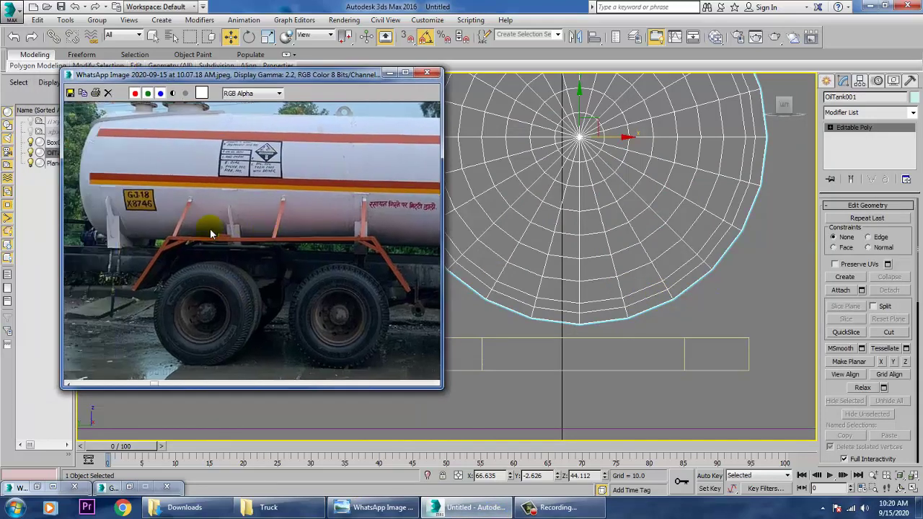
- Draw an arc along the tank's lower outline in the Left view, radius about 28, from about 207 to 333 degrees
left_click(827, 81)
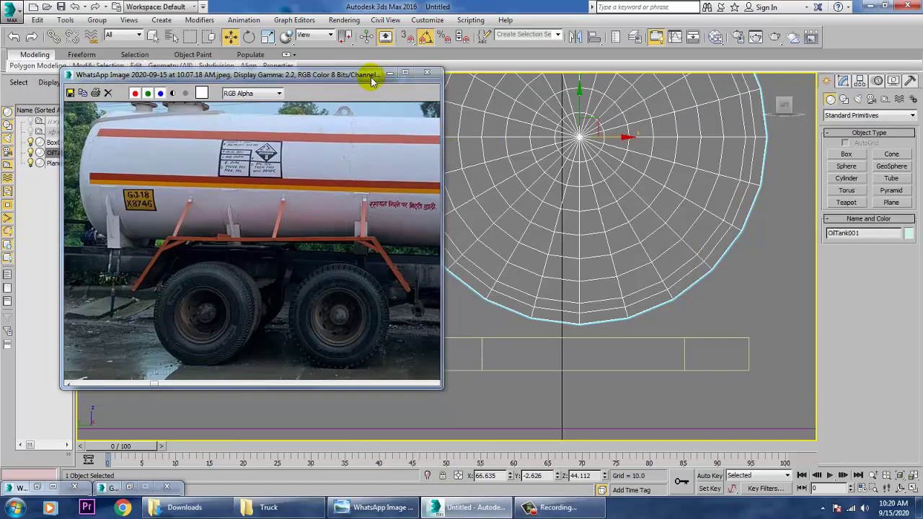
left_click_drag(367, 76, 326, 65)
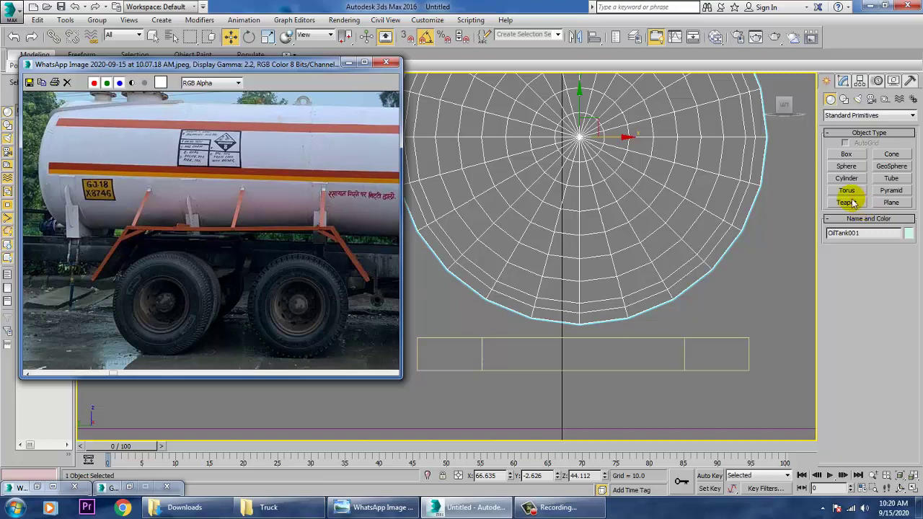
left_click(843, 99)
left_click(855, 188)
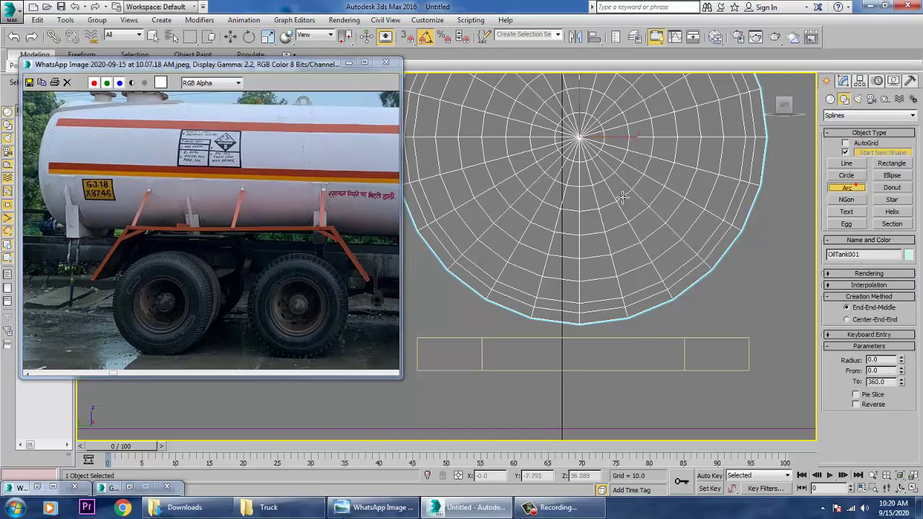
middle_click_drag(640, 187, 674, 203)
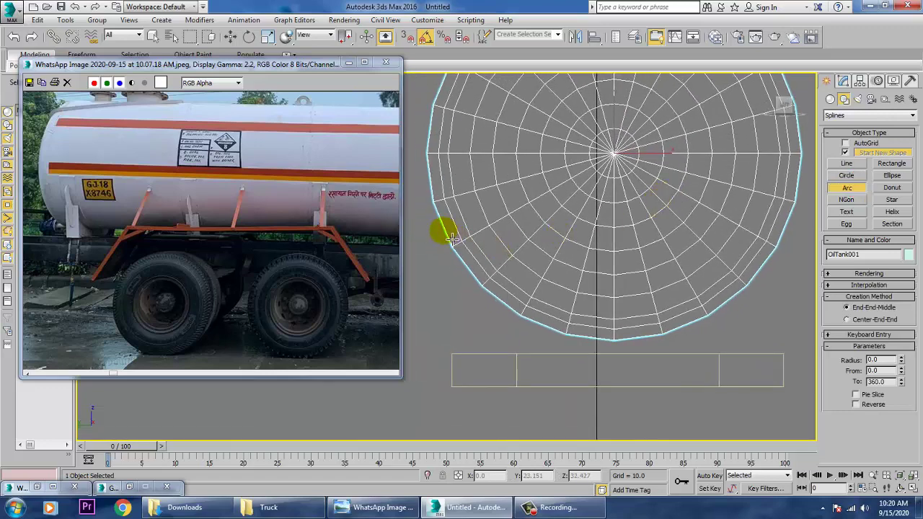
left_click_drag(450, 242, 613, 250)
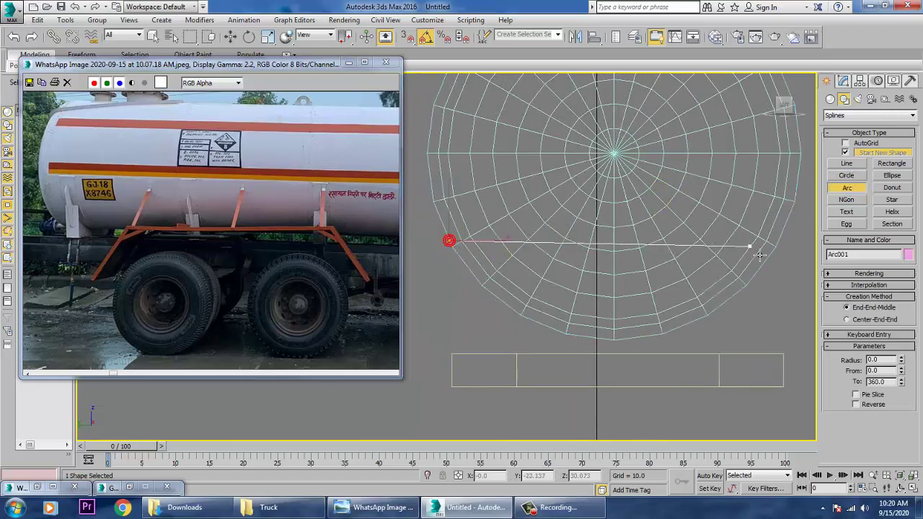
left_click_drag(760, 254, 777, 251)
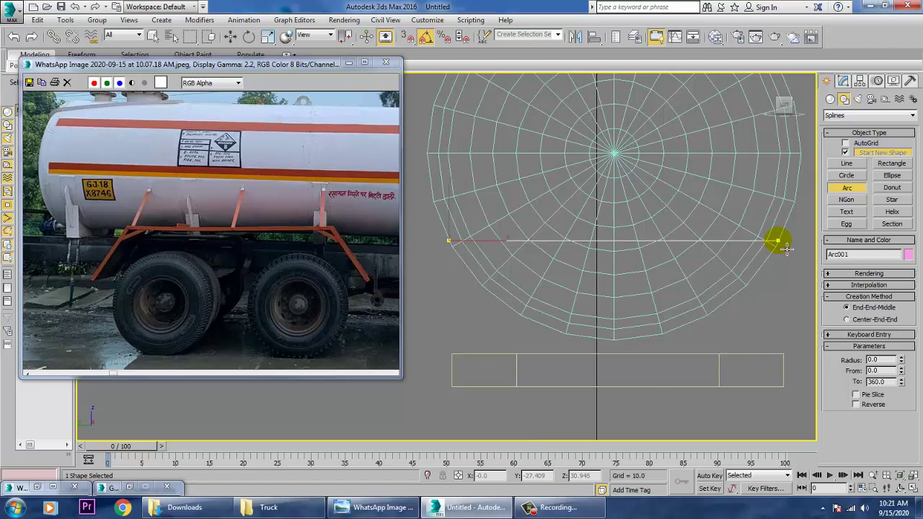
left_click_drag(778, 240, 778, 240)
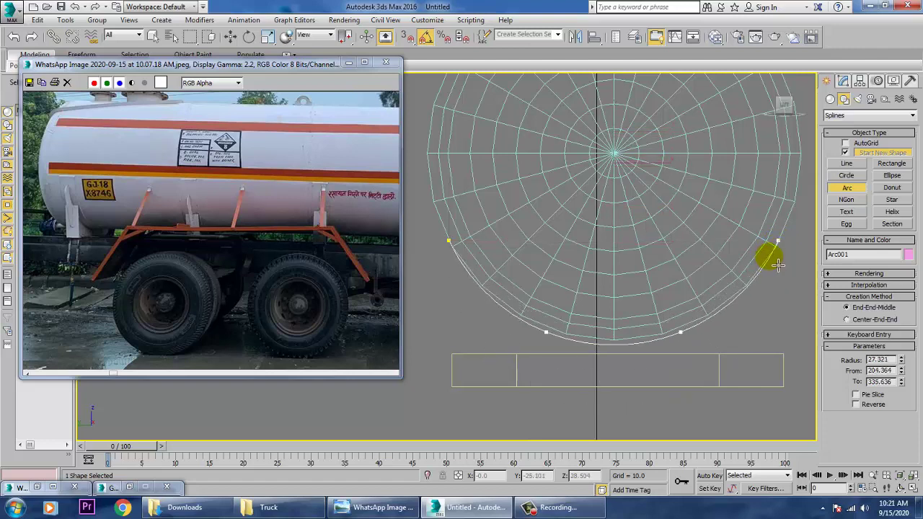
right_click(778, 264)
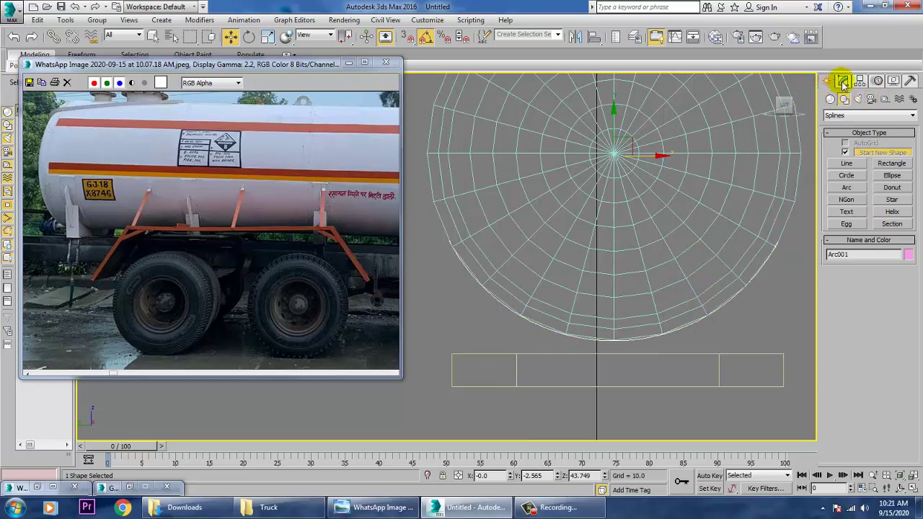
- Enable viewport rendering for the arc under the tank so that it displays as a solid band
left_click(842, 82)
left_click(853, 206)
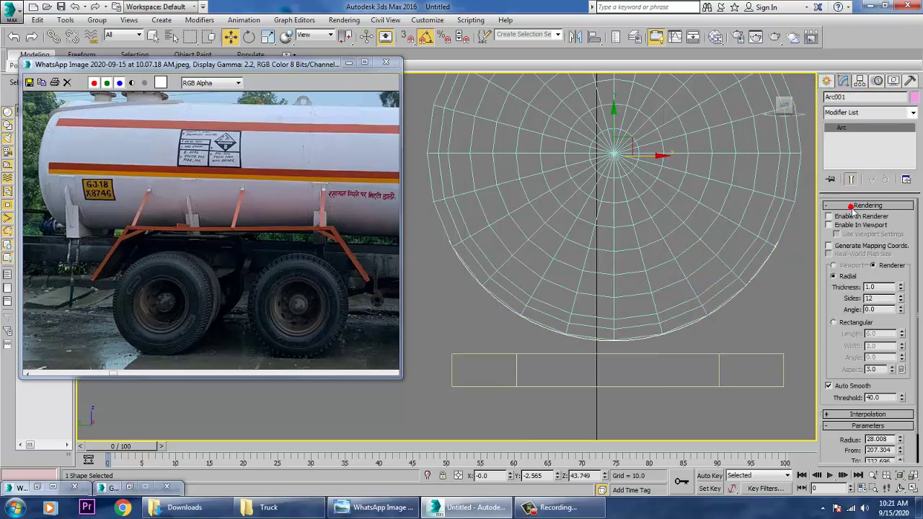
left_click(829, 225)
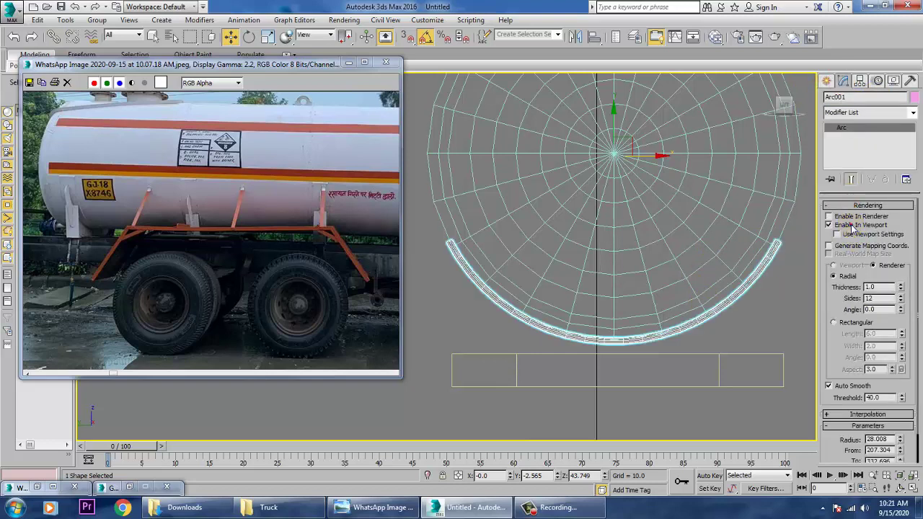
- Give the arc band under the tank a rectangular cross-section, length 3.6 and width 3.38
left_click(838, 323)
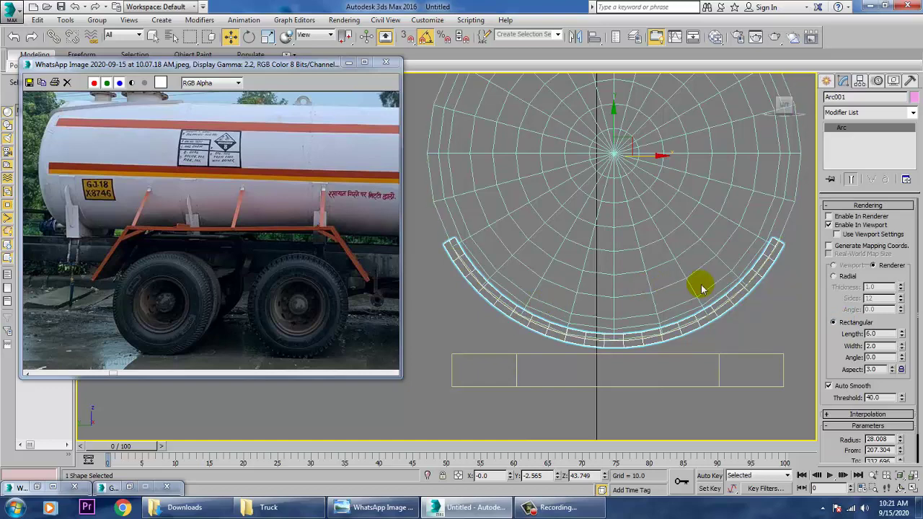
key("alt+w")
right_click(699, 332)
key("alt+w")
scroll(698, 332, "down", 5)
middle_click_drag(698, 332, 618, 319, "alt")
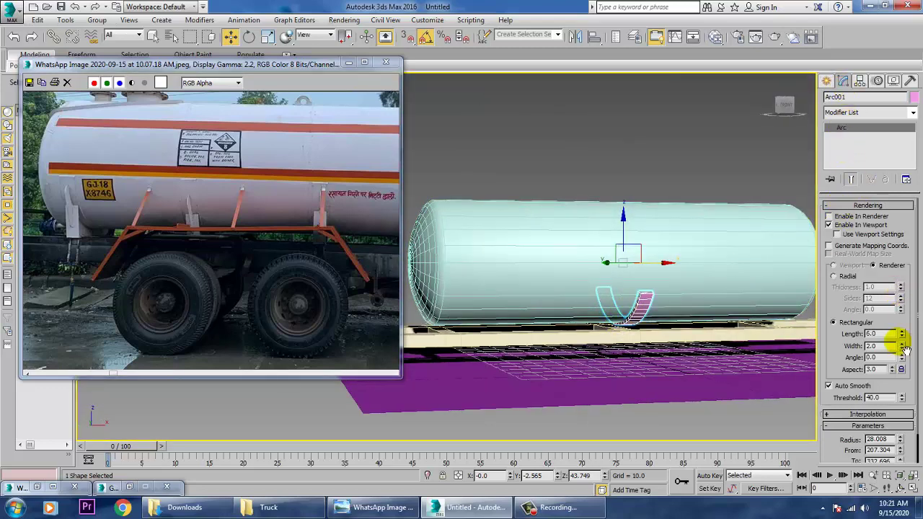
left_click_drag(916, 343, 919, 368)
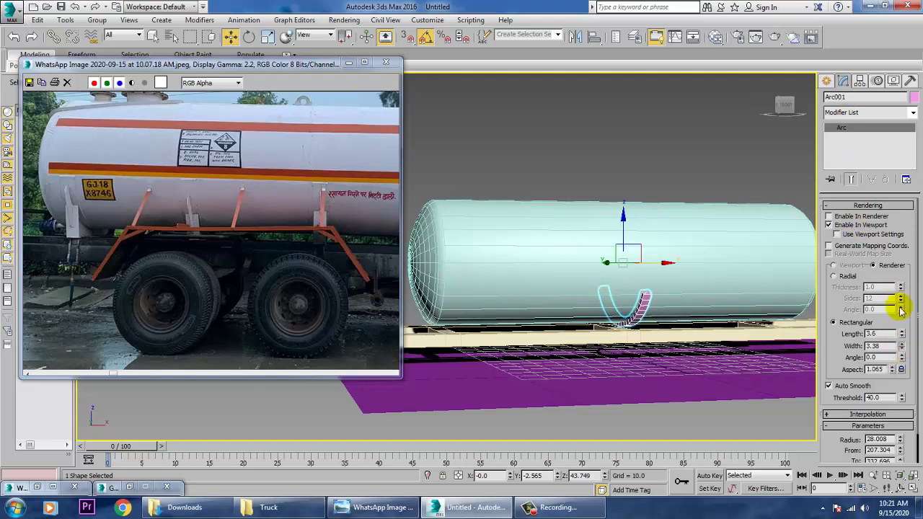
- Move the arc band along the tank's length to the tank's end, at X about -97
left_click_drag(676, 273, 522, 267)
key("z")
key("alt+w")
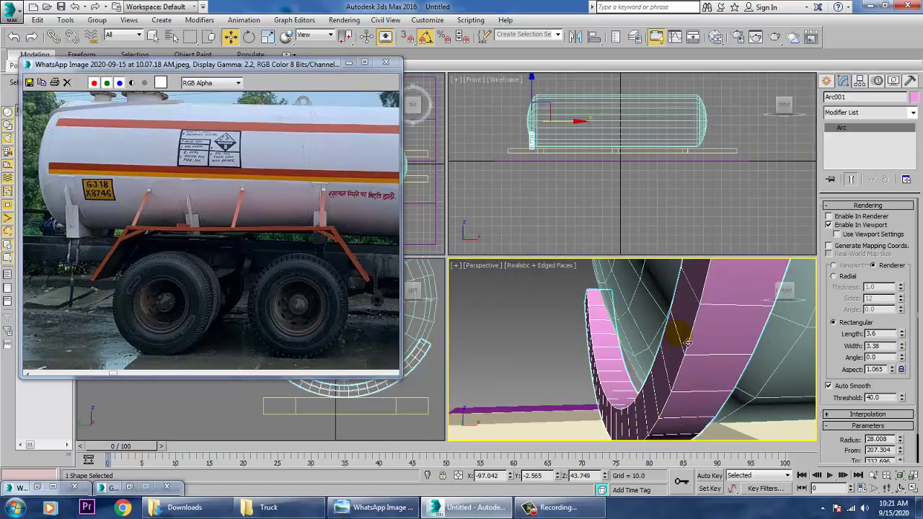
- Convert the arc band to an Editable Poly
middle_click(417, 400)
key("alt+w")
scroll(639, 301, "up", 4)
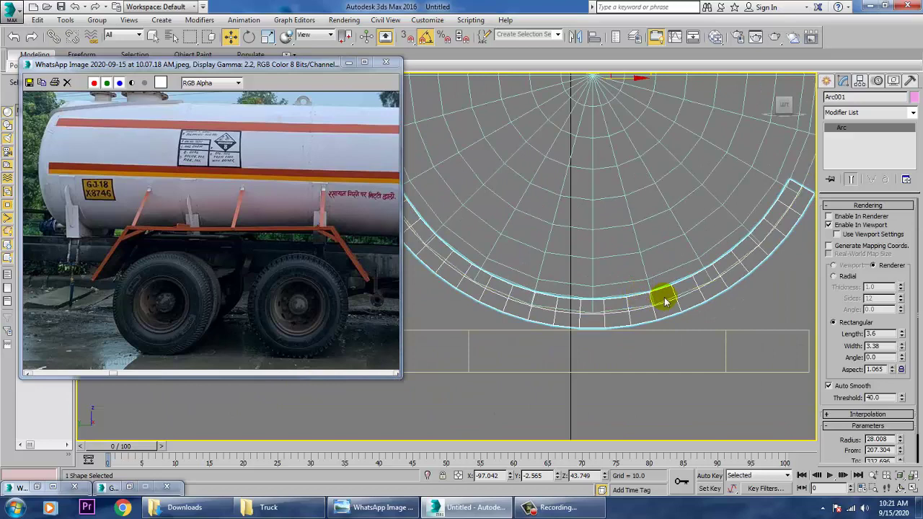
right_click(737, 287)
mouse_move(772, 397)
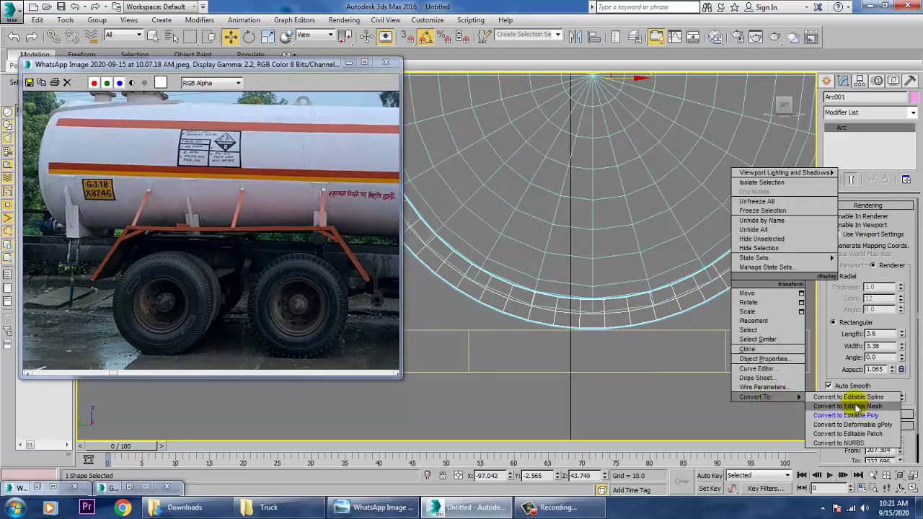
left_click(860, 415)
scroll(734, 302, "down", 4)
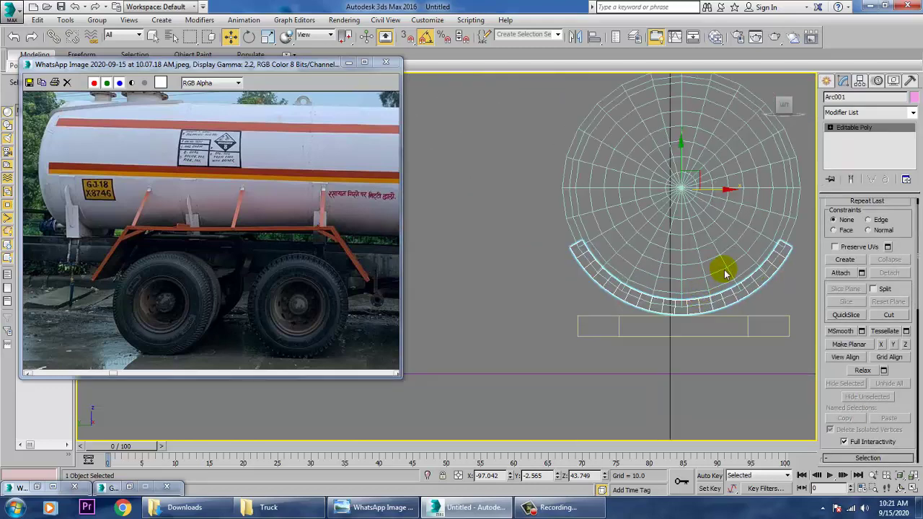
- At Polygon level in the Left view, select the band's outer underside faces and drop the side faces from the selection
left_click(829, 128)
left_click(852, 165)
scroll(560, 247, "up", 4)
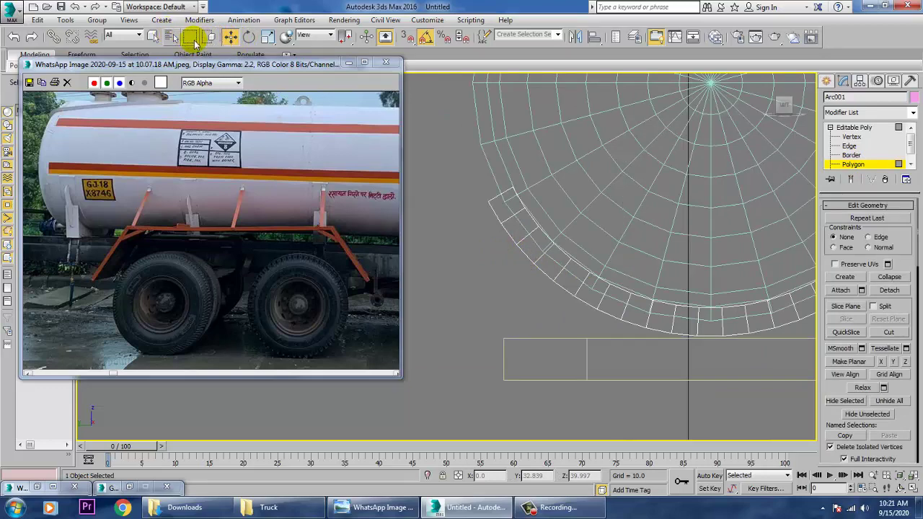
middle_click_drag(612, 256, 534, 257)
middle_click_drag(643, 258, 562, 256)
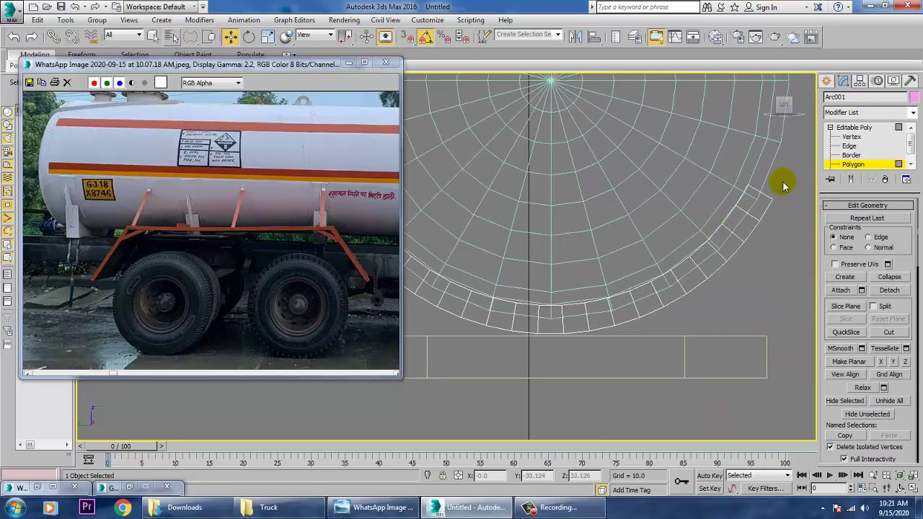
mouse_move(761, 211)
left_mouse_down()
mouse_move(685, 288)
mouse_move(641, 312)
mouse_move(472, 314)
mouse_move(418, 334)
left_mouse_up()
middle_click_drag(511, 263, 671, 301)
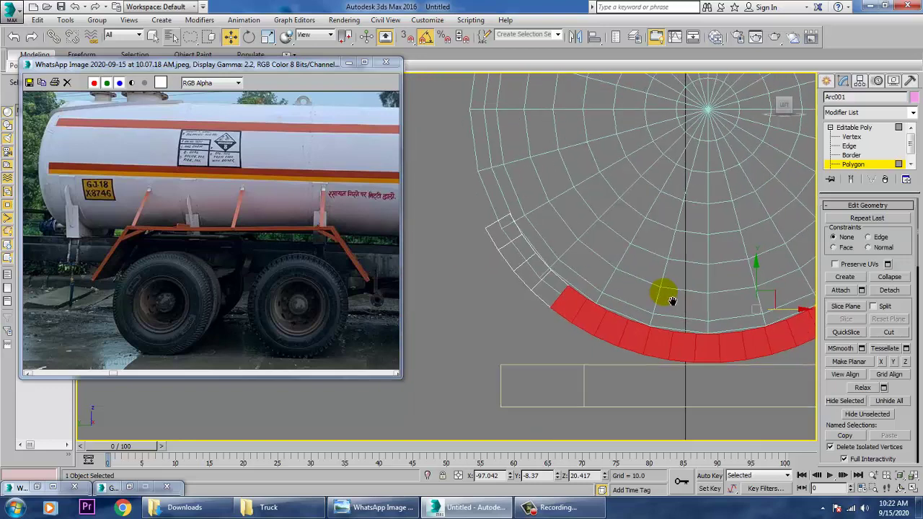
left_click_drag(540, 285, 540, 365, "ctrl")
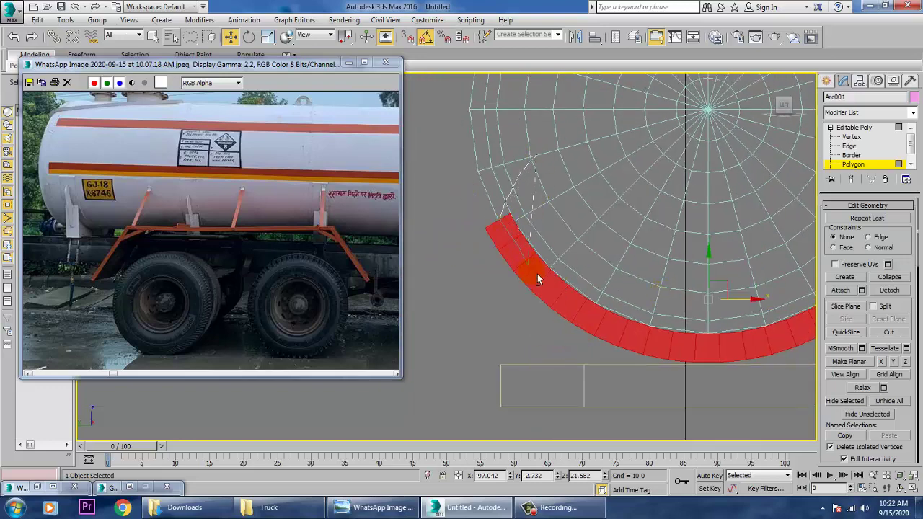
left_click_drag(696, 353, 731, 319, "alt")
middle_click_drag(731, 319, 558, 317)
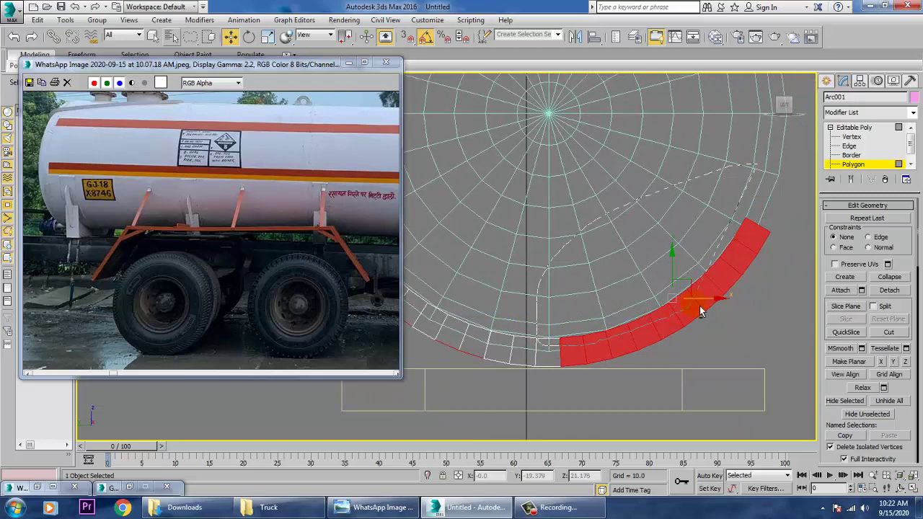
left_click_drag(770, 211, 764, 222, "alt")
- Isolate the band in the Perspective view and add the missing underside polygons until the whole outer strip is selected
key("alt+w")
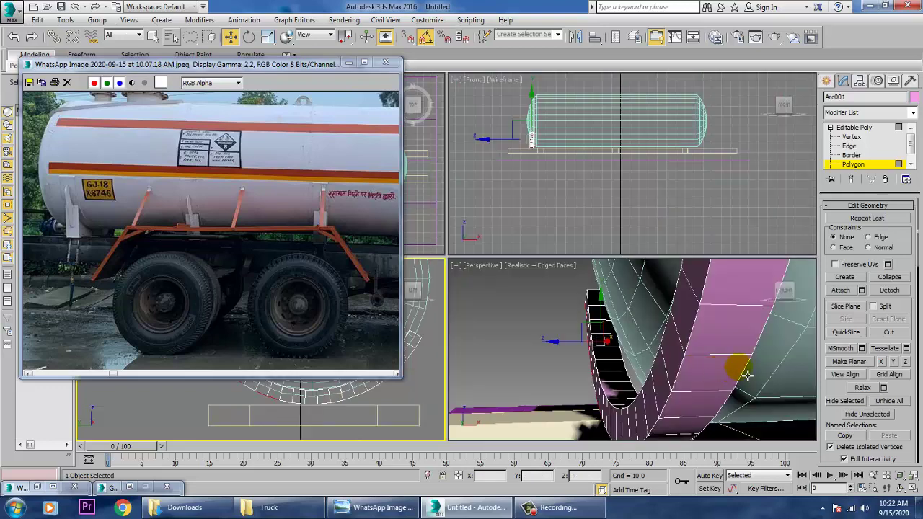
middle_click(735, 367)
key("alt+w")
scroll(714, 360, "down", 5)
middle_click_drag(673, 335, 760, 315, "alt")
key("4")
key("alt+q")
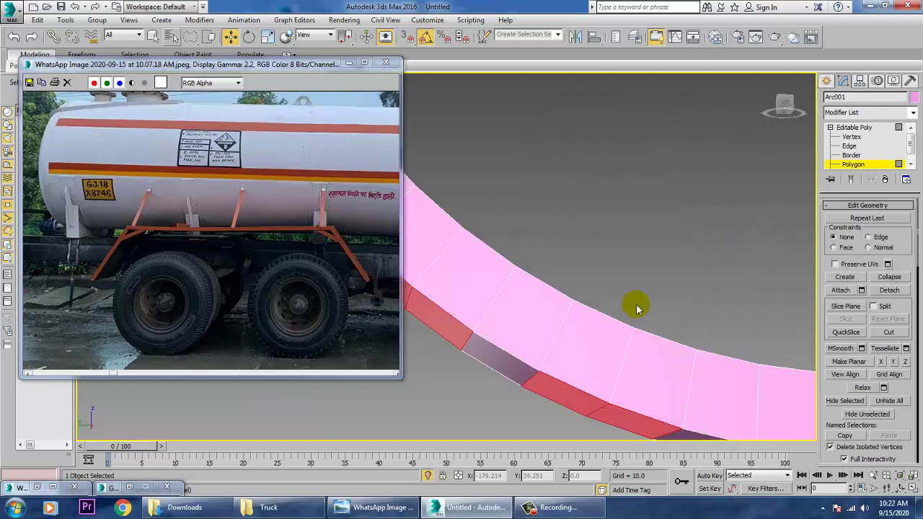
left_click(516, 382, "ctrl")
middle_click_drag(726, 388, 540, 329, "alt")
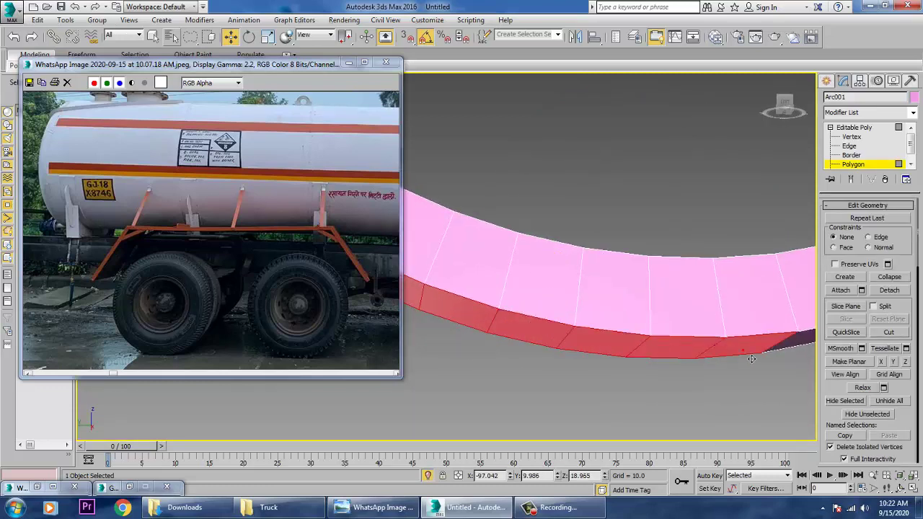
middle_click_drag(748, 359, 597, 245, "alt")
middle_click_drag(454, 203, 502, 137, "alt")
left_click(509, 87, "ctrl")
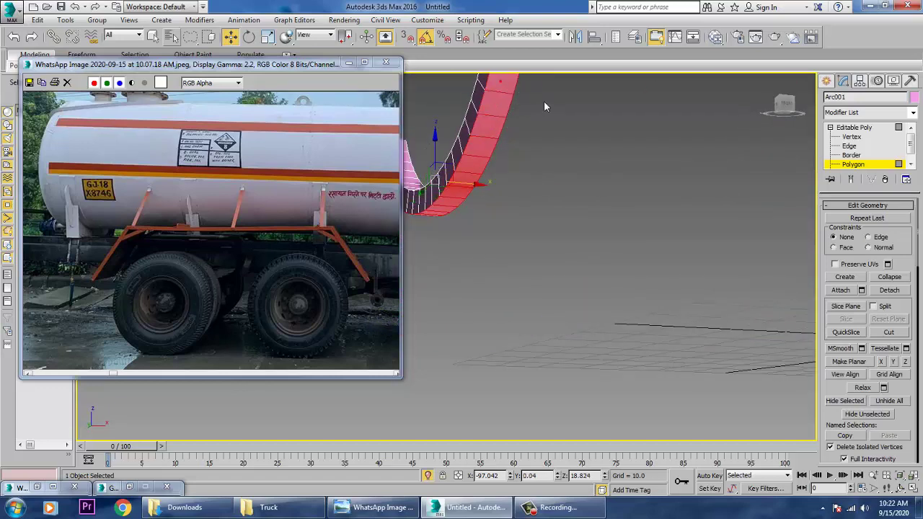
middle_click_drag(546, 104, 556, 223)
scroll(556, 223, "down", 2)
left_click(538, 209, "ctrl")
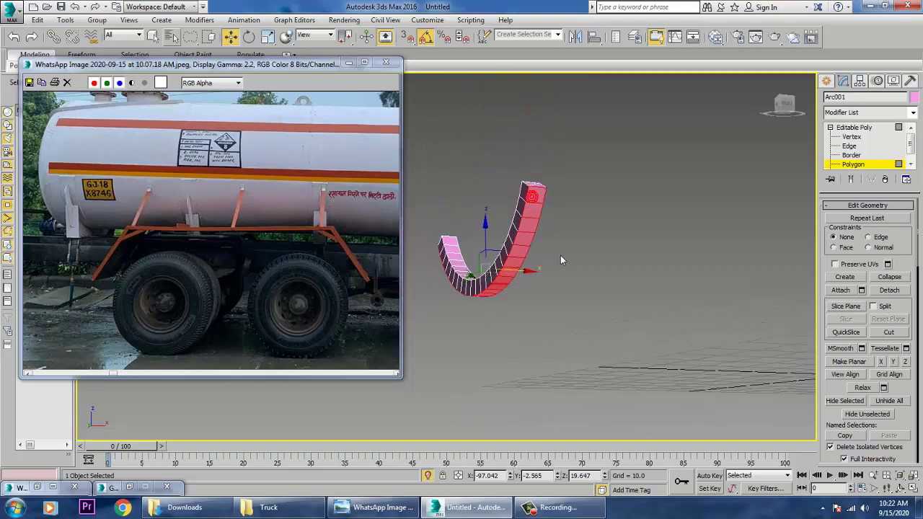
- End isolation to bring back the tank and chassis around the band
key("alt+w")
right_click(696, 192)
right_click(709, 166)
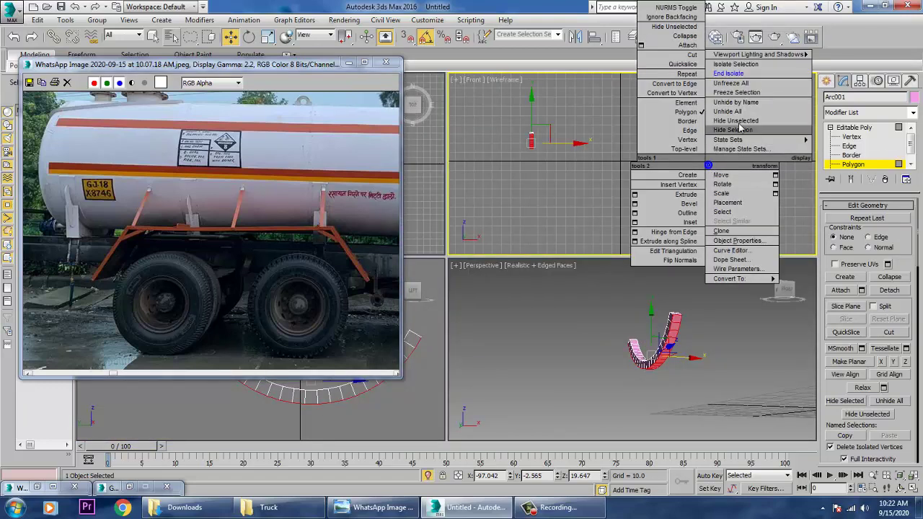
left_click(726, 105)
middle_click_drag(734, 381, 733, 370, "alt")
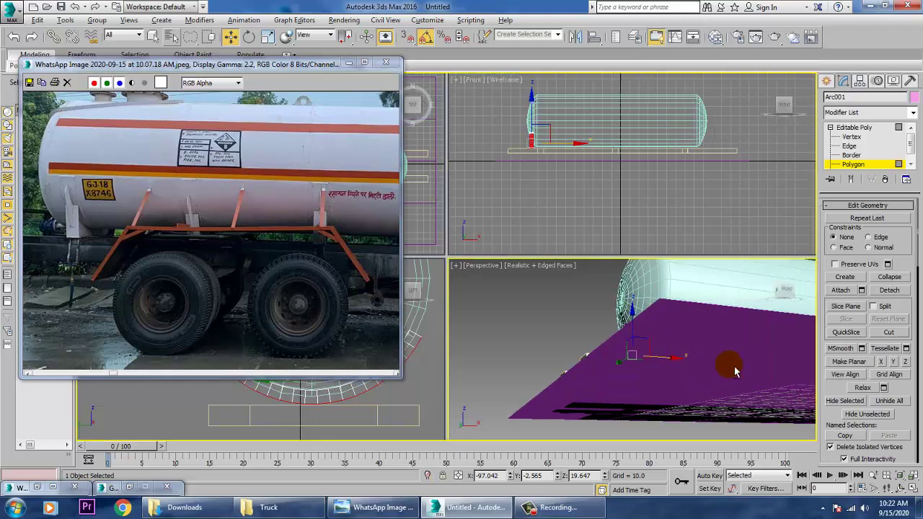
- Extrude the band's selected underside polygons downward by 10
key("alt+w")
middle_click_drag(660, 332, 737, 350, "alt")
middle_click_drag(590, 289, 698, 309)
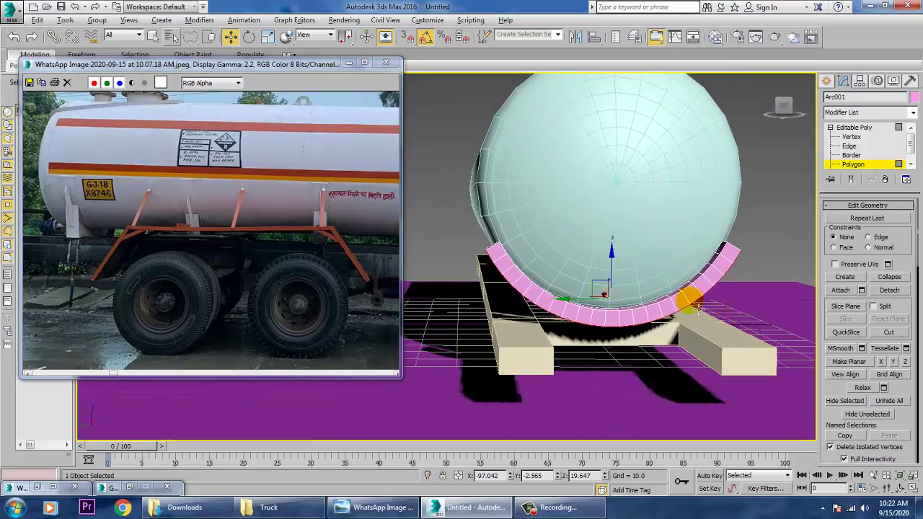
middle_click_drag(673, 353, 649, 339, "alt")
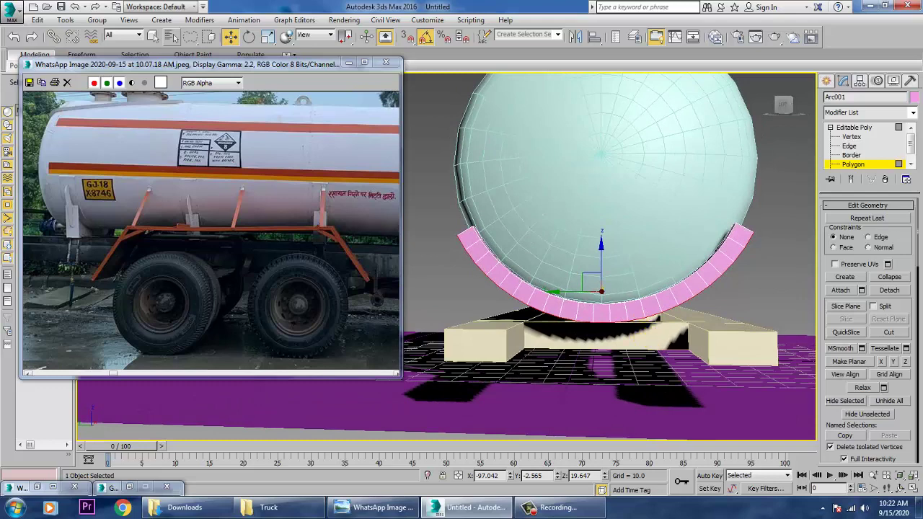
left_click_drag(828, 393, 846, 218)
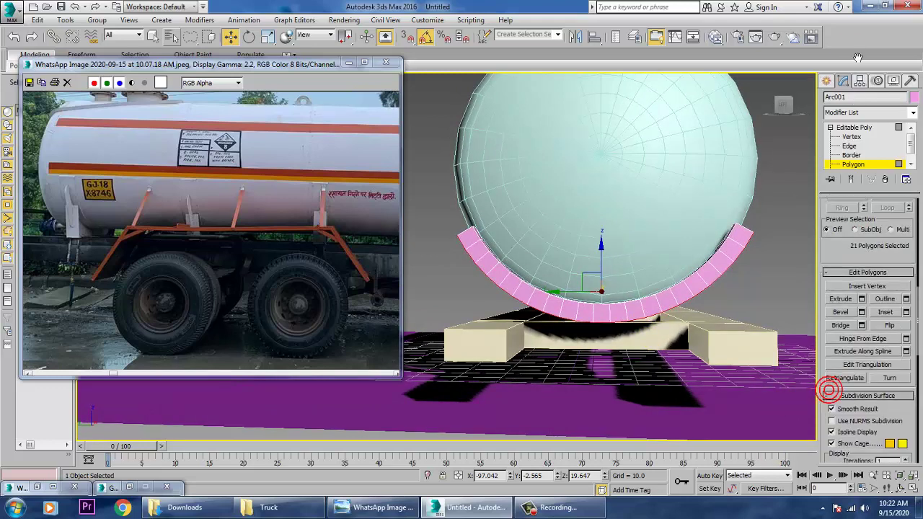
left_click(861, 299)
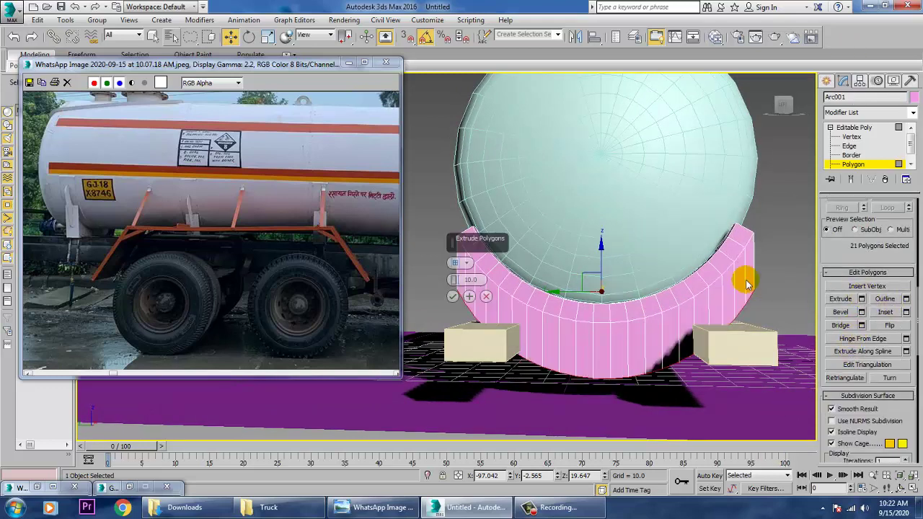
left_click(452, 296)
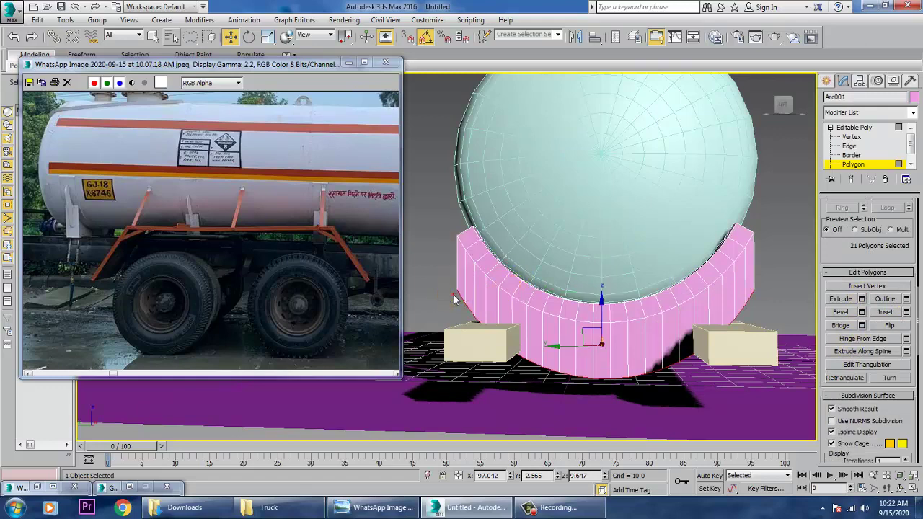
- Flatten the extruded underside by scaling it along Z, and raise it toward the top of the chassis rails
key("r")
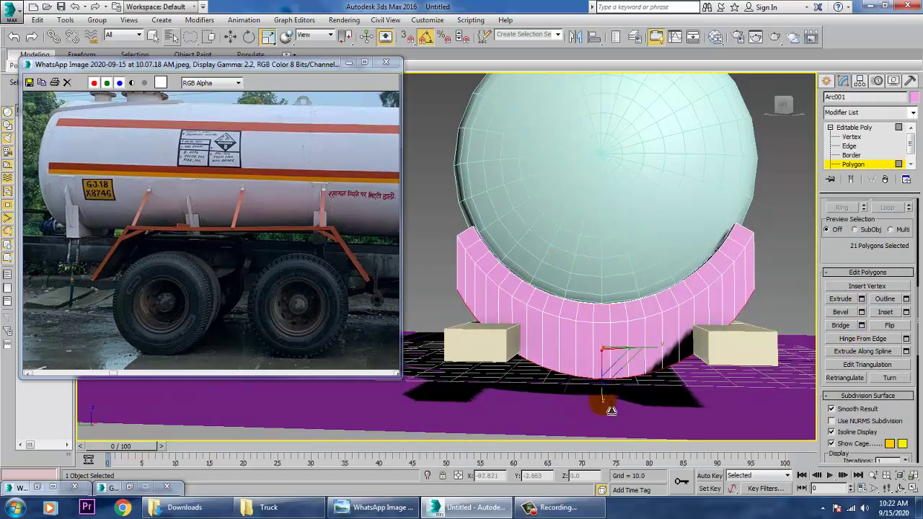
left_click_drag(612, 389, 645, 326)
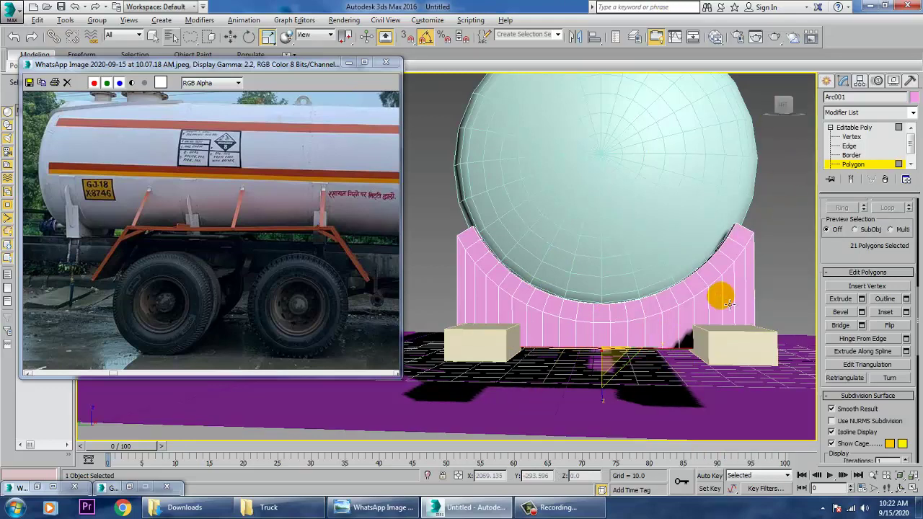
middle_click_drag(729, 303, 674, 315, "alt")
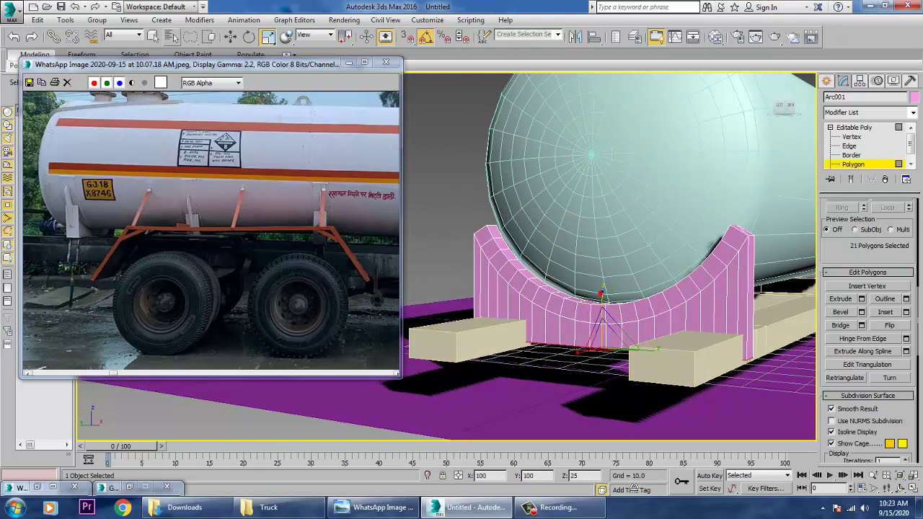
key("w")
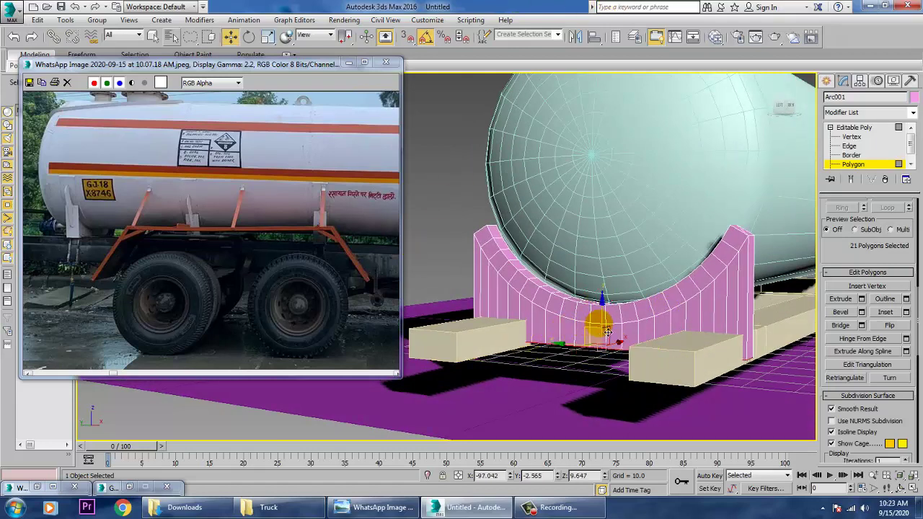
left_click_drag(611, 325, 617, 308)
- Return to object level and thin the support along the tank's length to about 75%
middle_click_drag(674, 285, 621, 288, "alt")
left_click(849, 128)
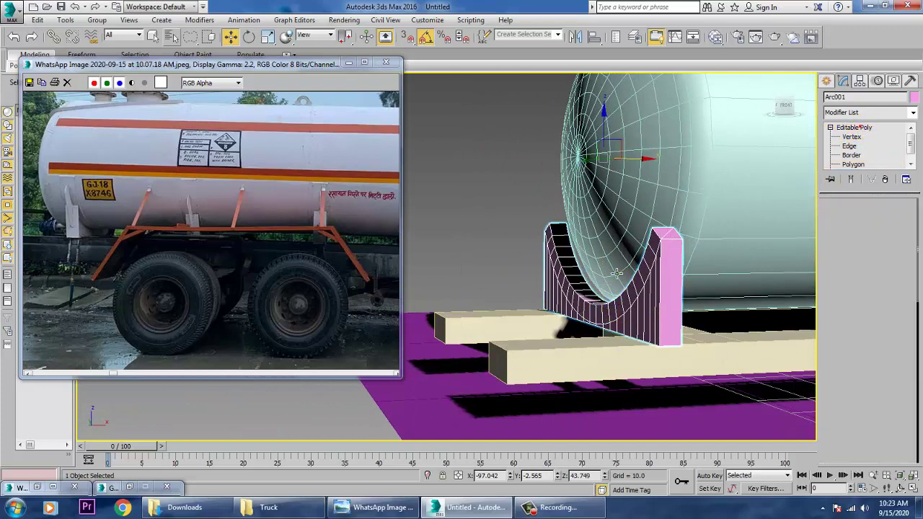
key("r")
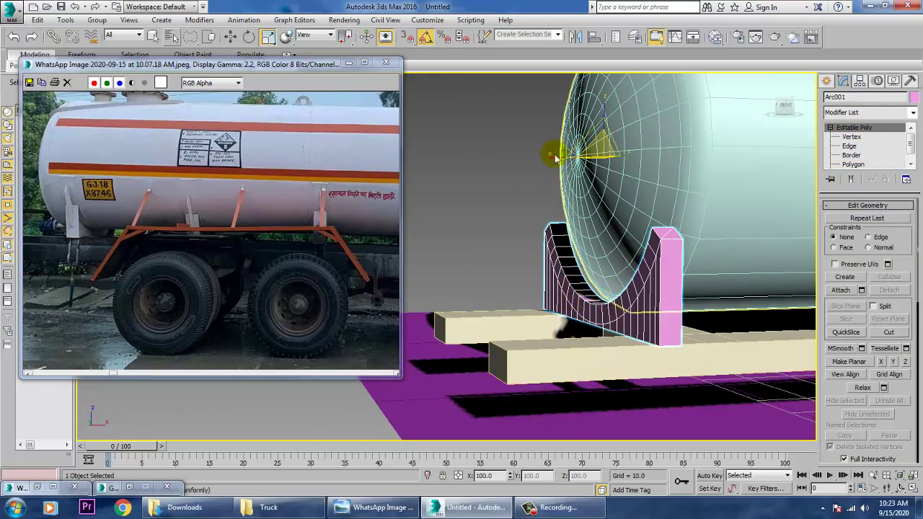
left_click_drag(561, 167, 575, 161)
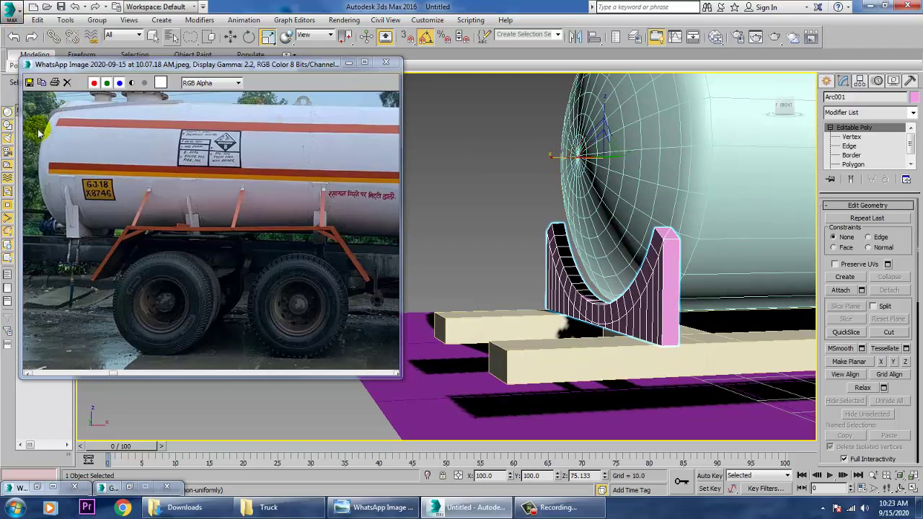
- Save the scene as 1 in the Truck folder on the Desktop
left_click(12, 16)
left_click(40, 136)
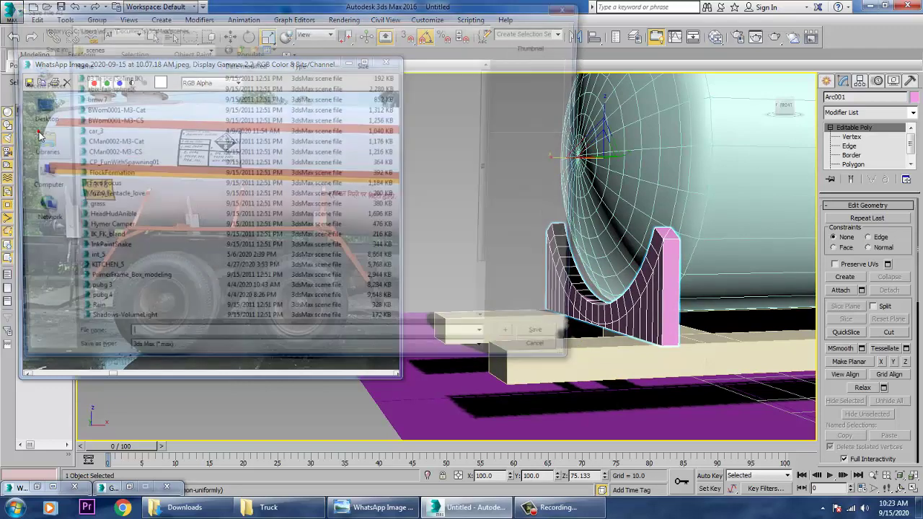
left_click(33, 111)
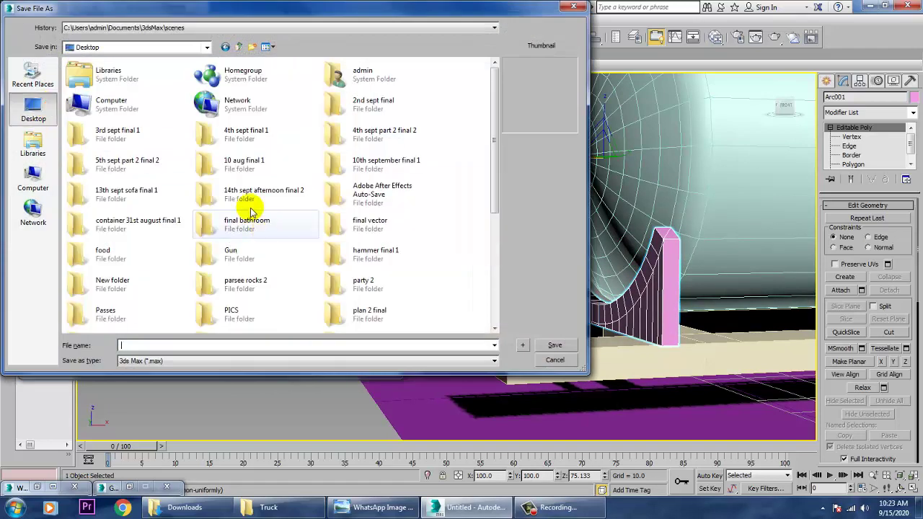
left_click(241, 172)
scroll(239, 170, "down", 3)
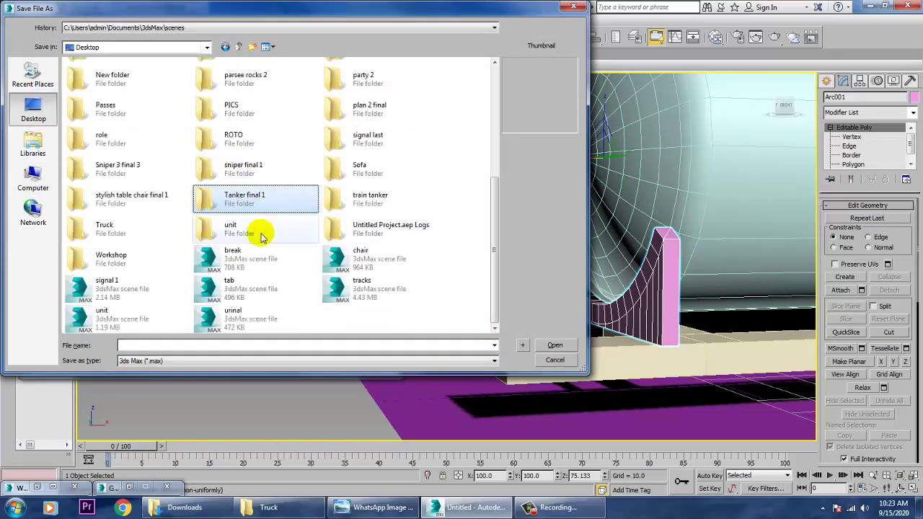
double_click(112, 231)
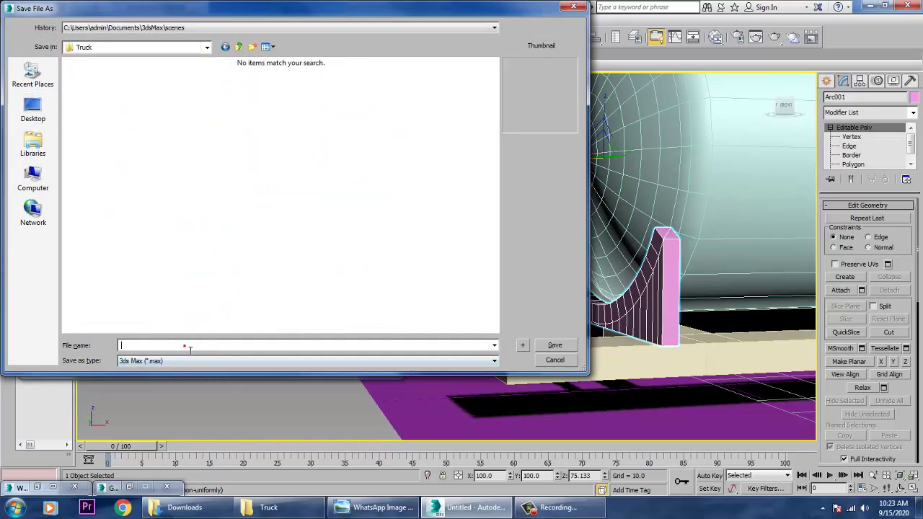
left_click(554, 346)
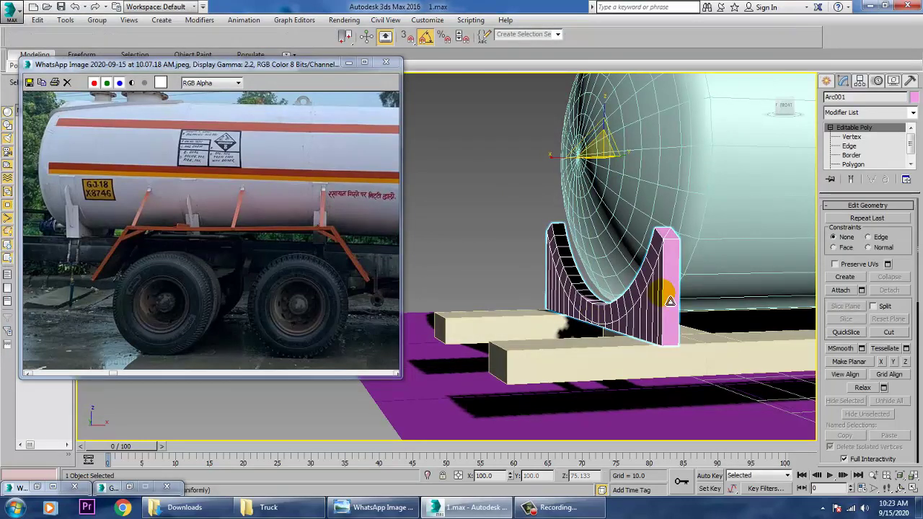
- Switch to the full-size Front view and select the tank for editing
key("w")
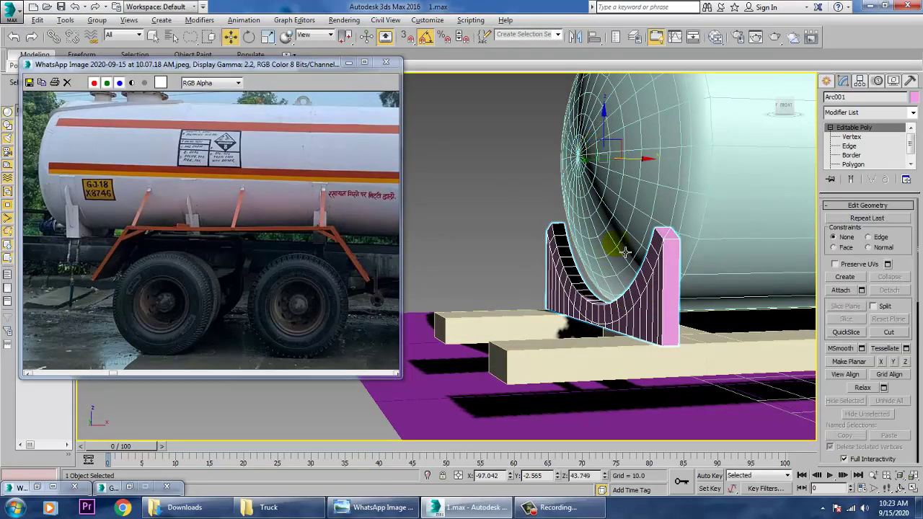
key("alt+w")
right_click(659, 194)
key("alt+w")
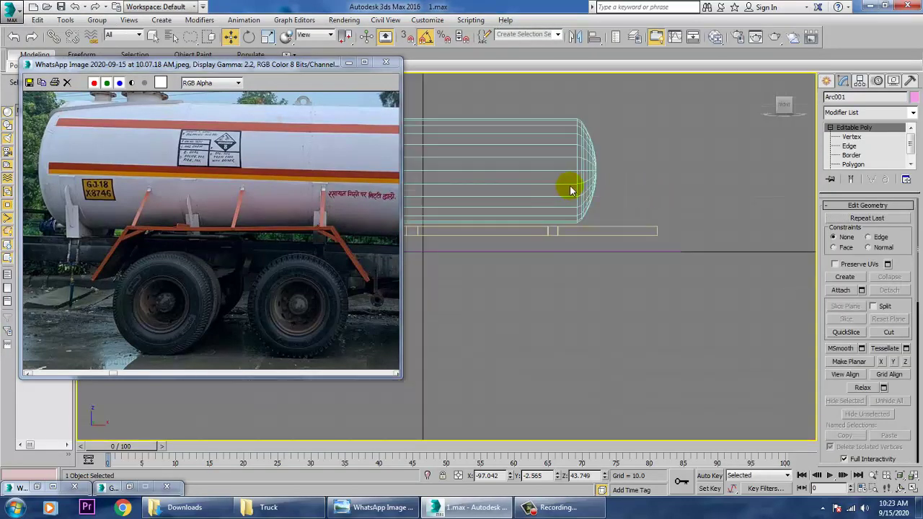
middle_click_drag(571, 190, 729, 259)
middle_click_drag(523, 254, 564, 251)
left_click(636, 237)
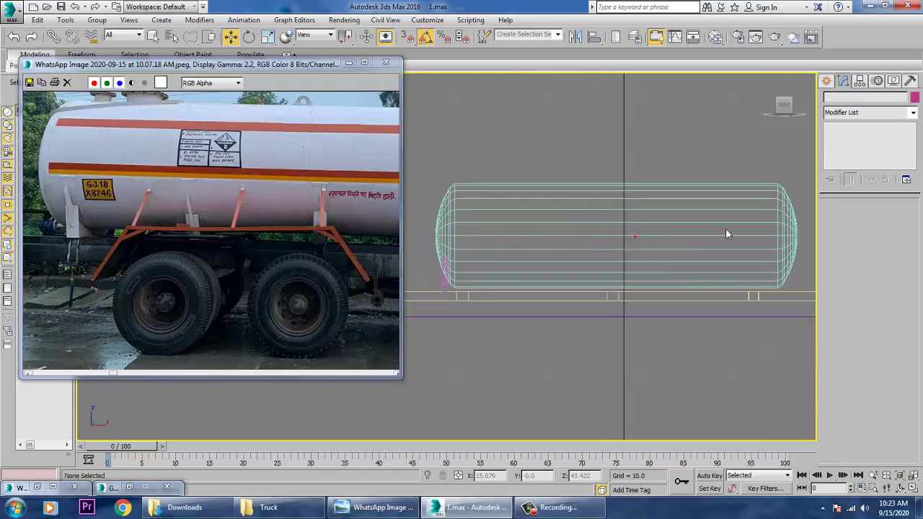
left_click(827, 80)
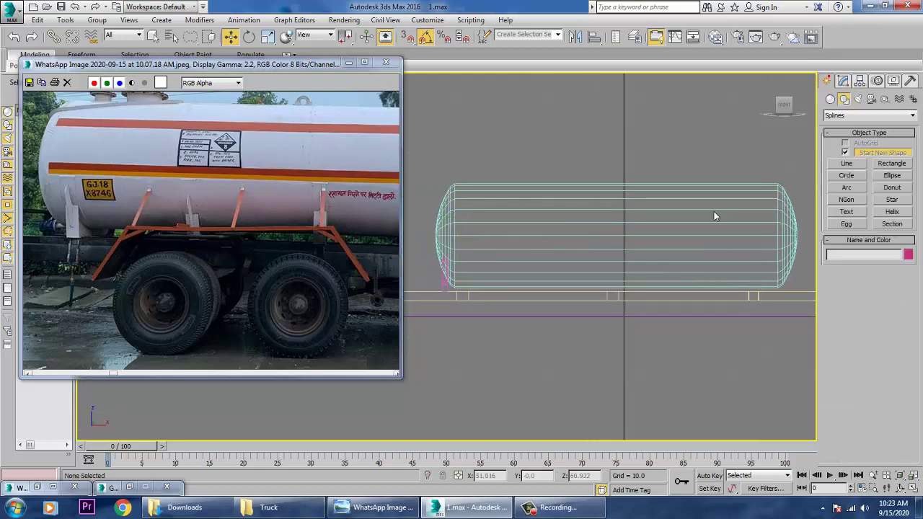
left_click(843, 80)
left_click(653, 209)
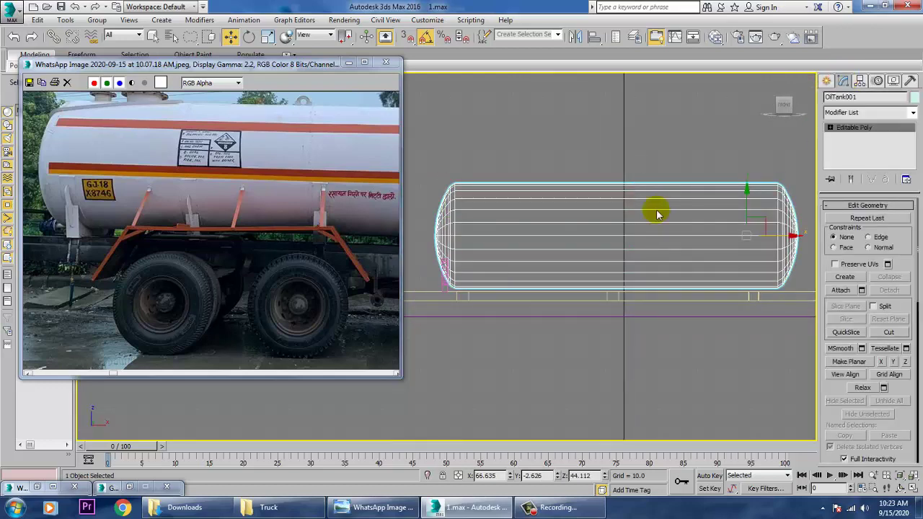
- Lengthen the tank by moving its front dome vertices outward about 25 units along X, and return to object level
middle_click_drag(321, 208, 286, 211)
scroll(731, 253, "down", 2)
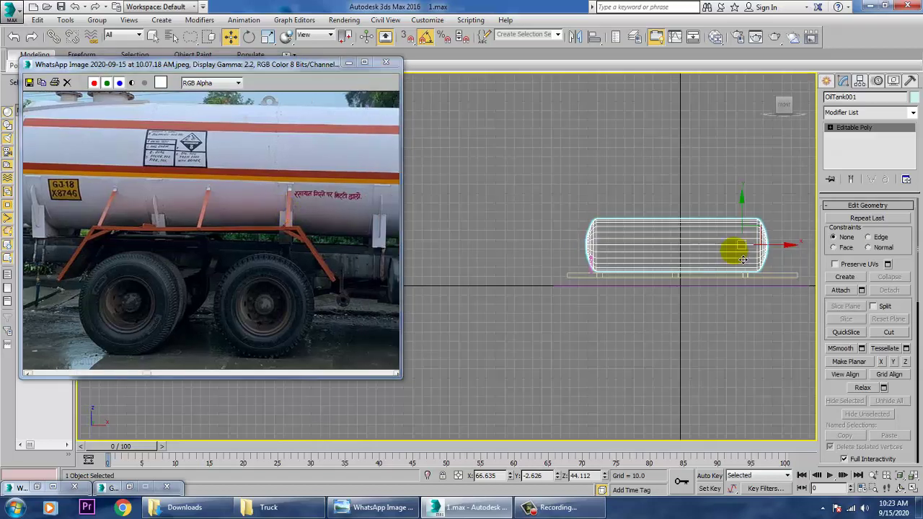
scroll(667, 267, "up", 1)
middle_click_drag(678, 270, 578, 267)
key("1")
left_click_drag(597, 187, 700, 318)
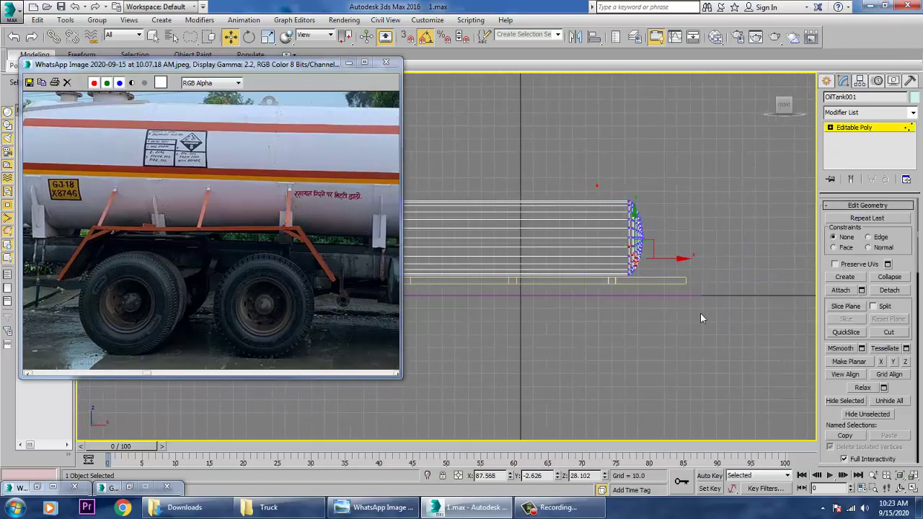
left_click_drag(653, 149, 653, 149)
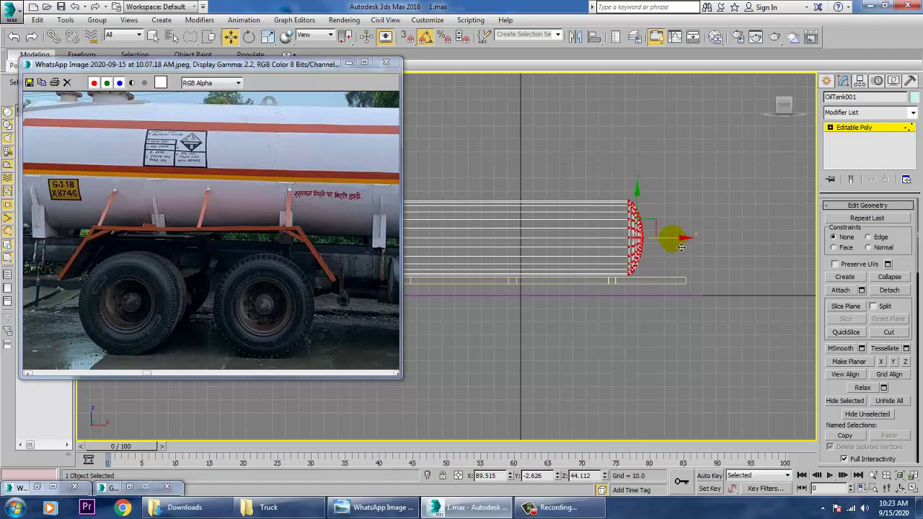
left_click_drag(681, 247, 715, 247)
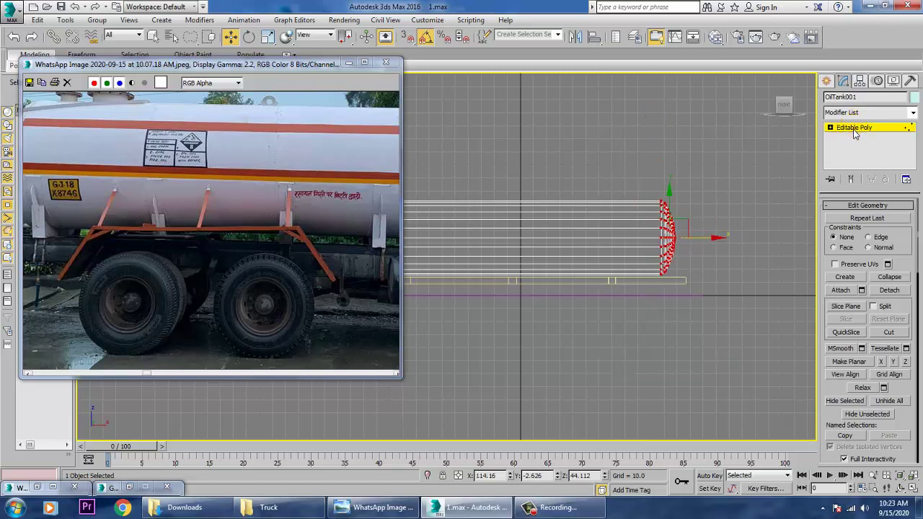
left_click(854, 134)
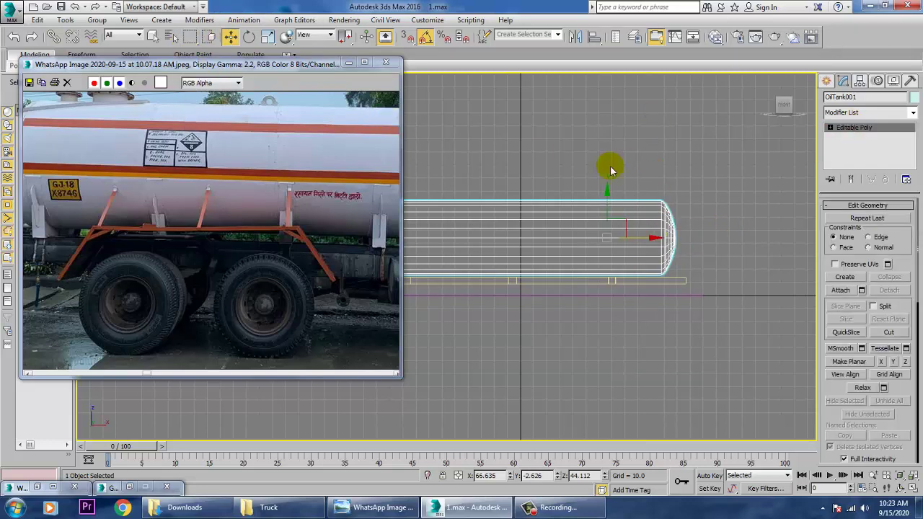
- Move the rear curved support inward along the tank to about X -81
middle_click_drag(611, 171, 760, 151)
left_click(554, 253)
scroll(571, 259, "up", 2)
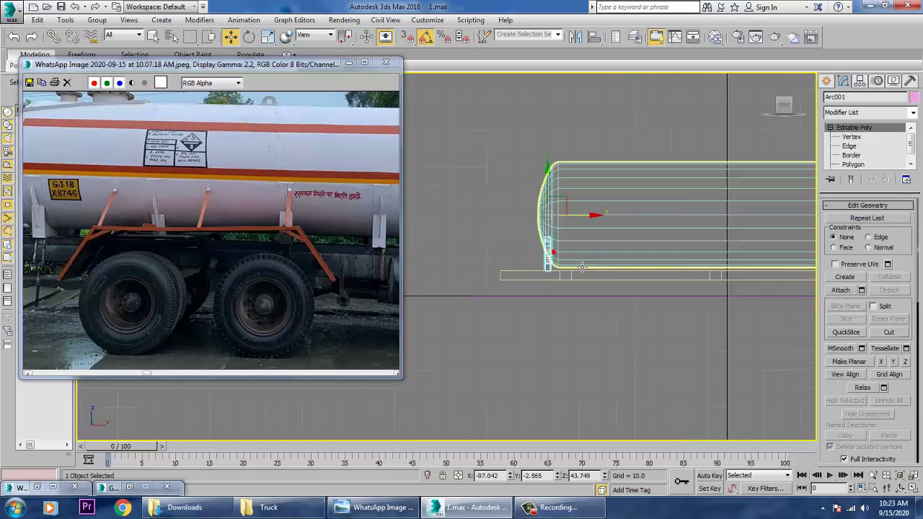
left_click_drag(597, 222, 623, 222)
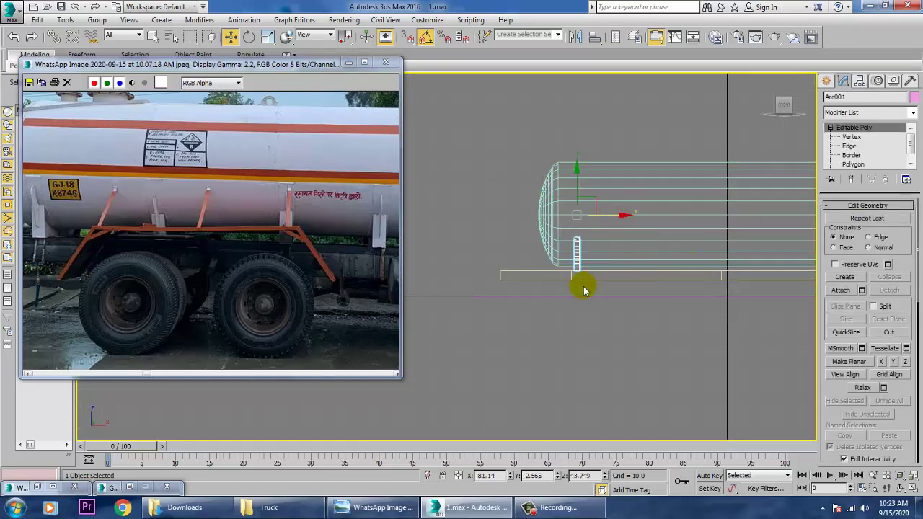
- Copy the support three times along the tank, spacing the copies about 48 units apart
left_click_drag(620, 223, 710, 224, "shift")
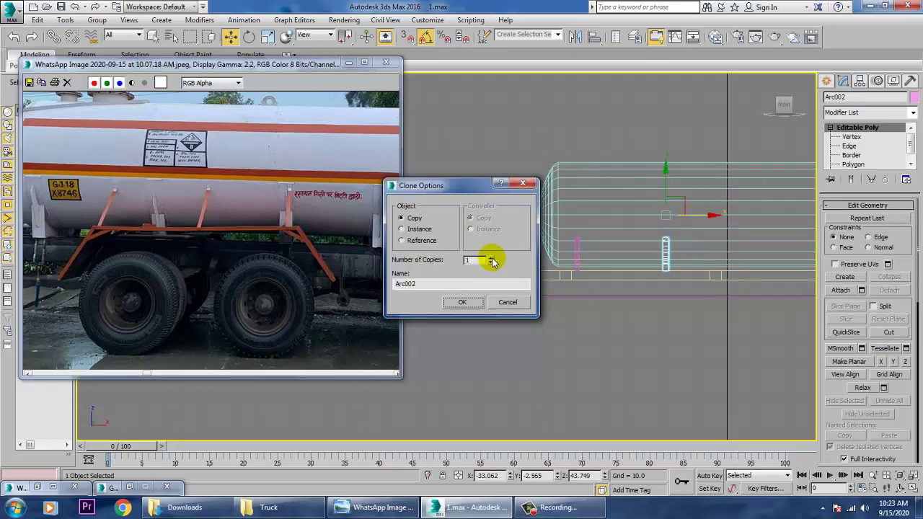
left_click(463, 302)
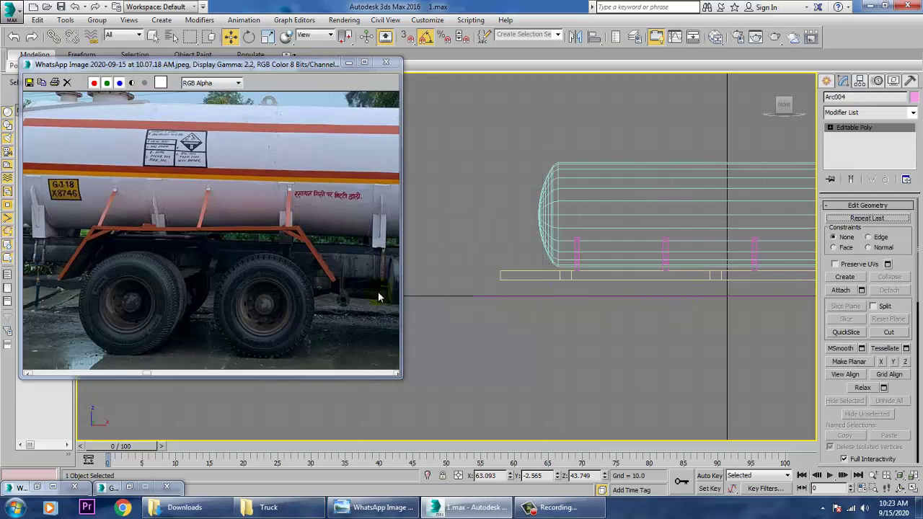
- Compare the support positions with the front half of the reference photo and inspect them in the perspective view
scroll(634, 281, "down", 5)
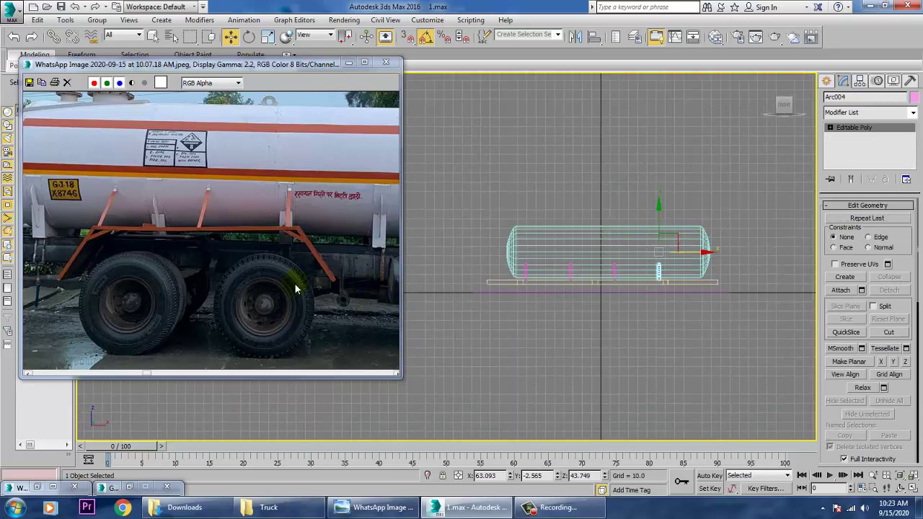
middle_click_drag(351, 262, 149, 262)
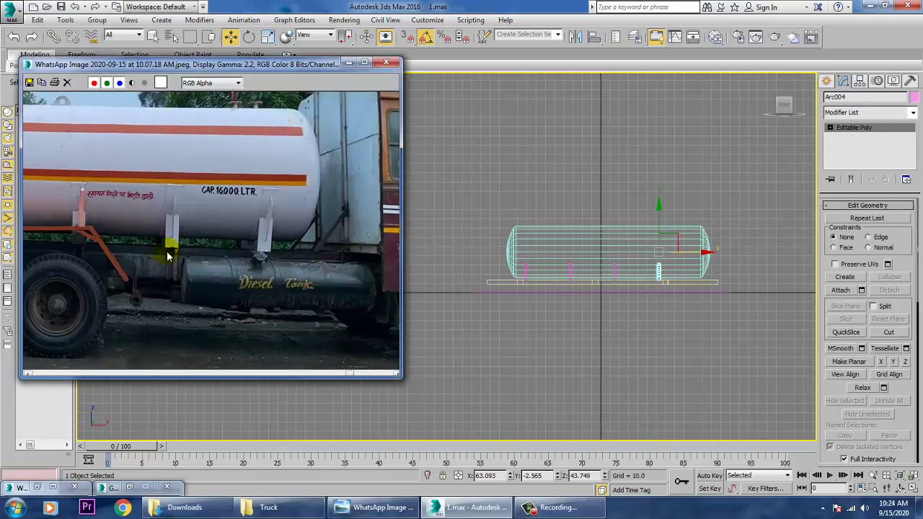
key("alt+w")
key("alt+w")
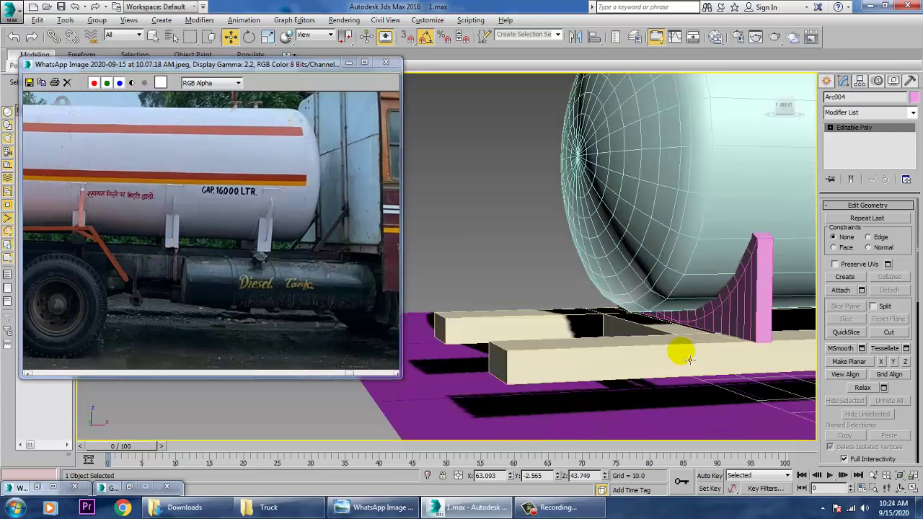
scroll(667, 340, "down", 5)
middle_click_drag(661, 341, 562, 314, "alt")
key("z")
scroll(562, 321, "down", 3)
scroll(555, 317, "down", 3)
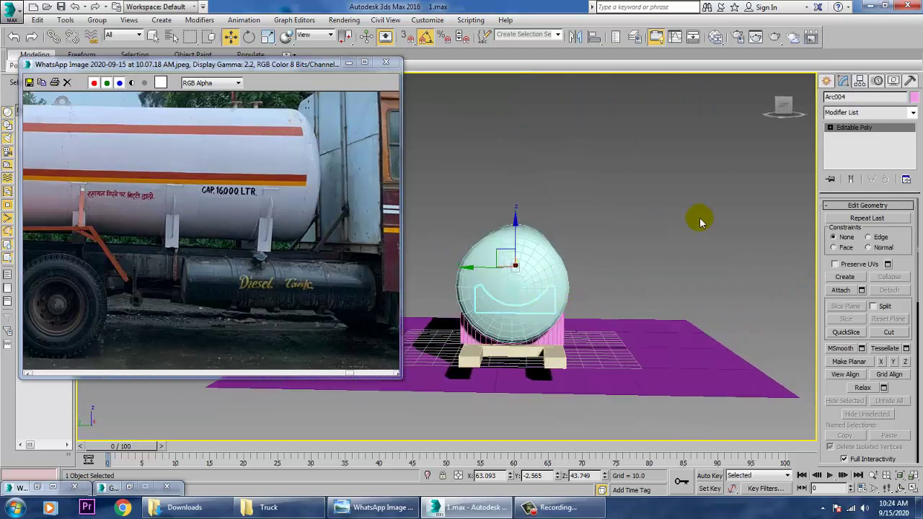
- Select all seven objects and assign them one shared light grey object colour
scroll(700, 221, "down", 3)
left_click_drag(713, 192, 329, 488)
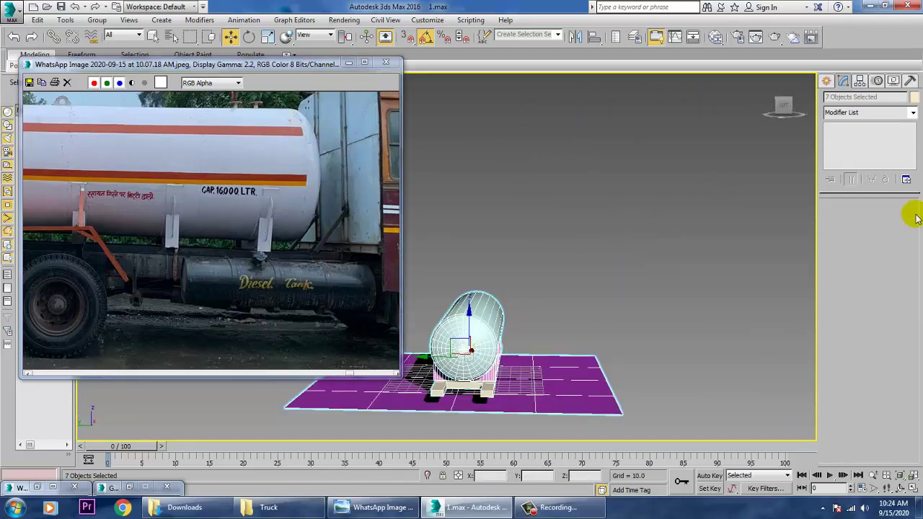
left_click(913, 96)
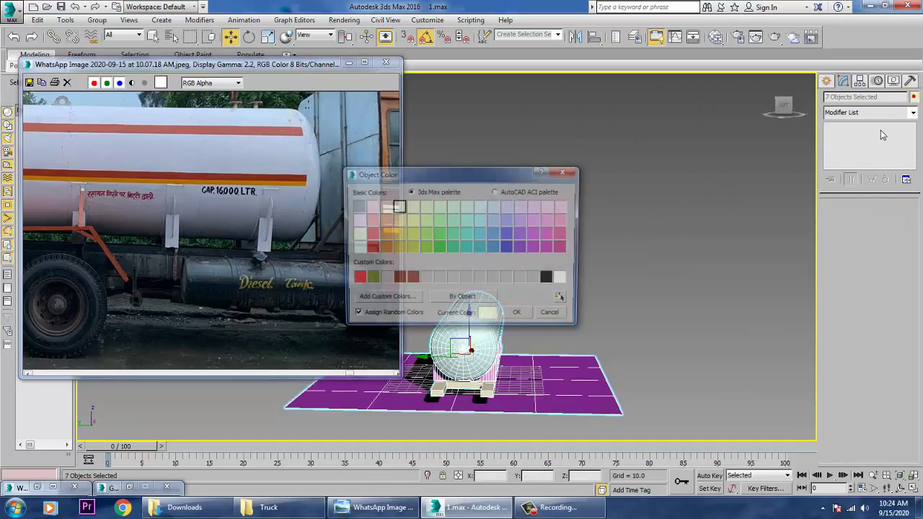
left_click(521, 317)
- Exclude the ground plane from the selection and raise the tank, supports and chassis above it
middle_click_drag(572, 286, 477, 313, "alt")
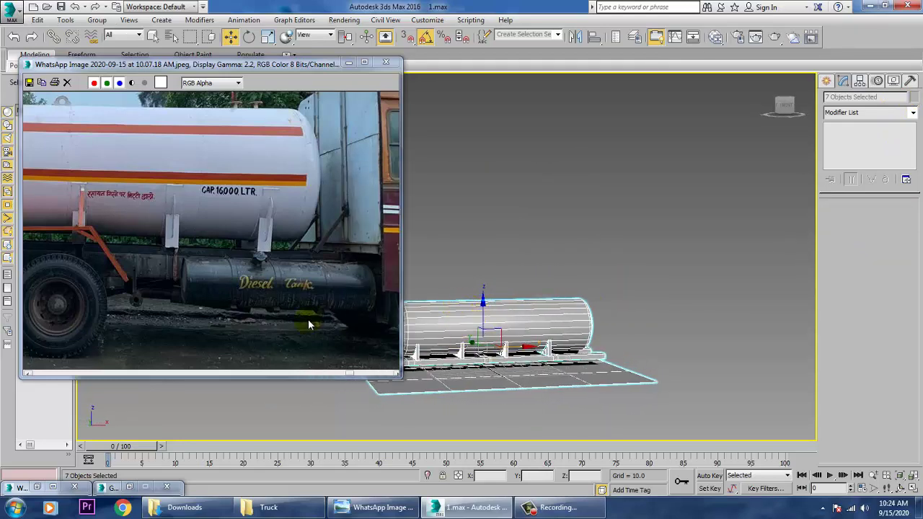
middle_click_drag(536, 342, 546, 274, "alt")
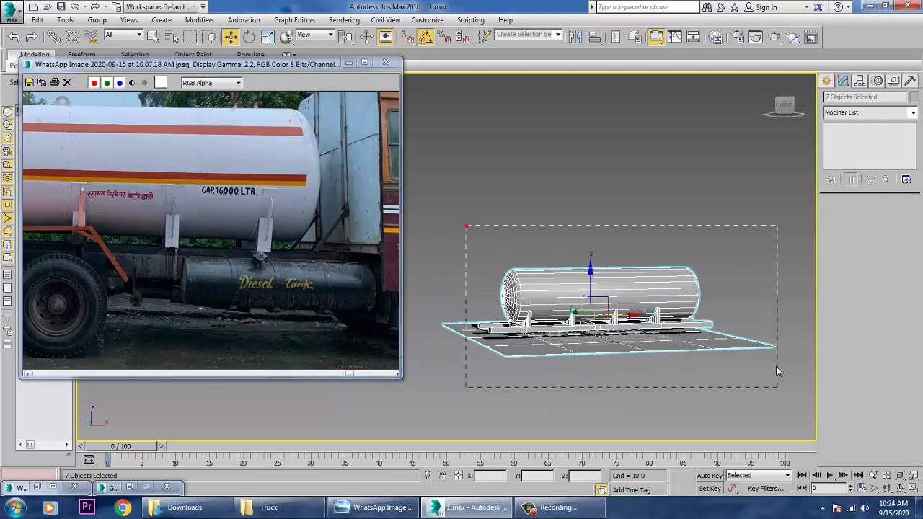
left_click_drag(776, 366, 759, 308)
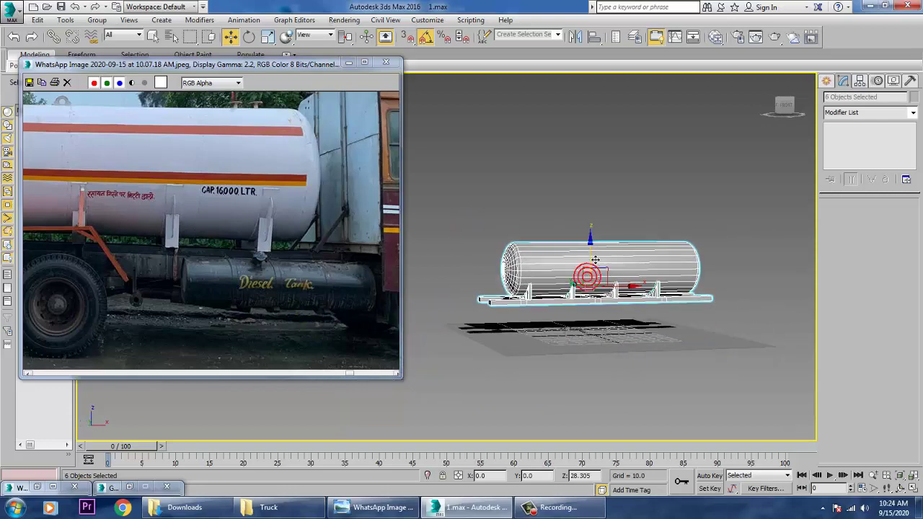
scroll(592, 278, "up", 4)
middle_click_drag(643, 262, 647, 262)
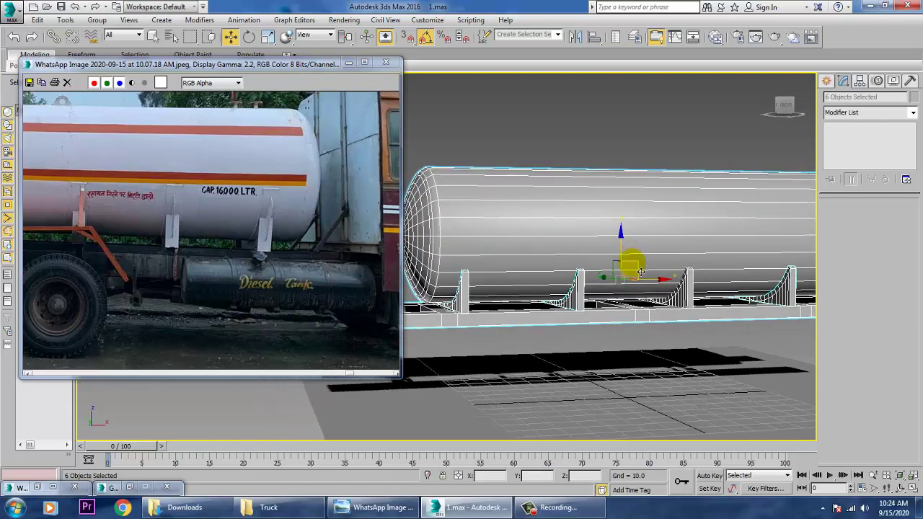
- Deepen the chassis frame by moving its bottom vertices down about 4 units in the Front view
left_click(586, 325)
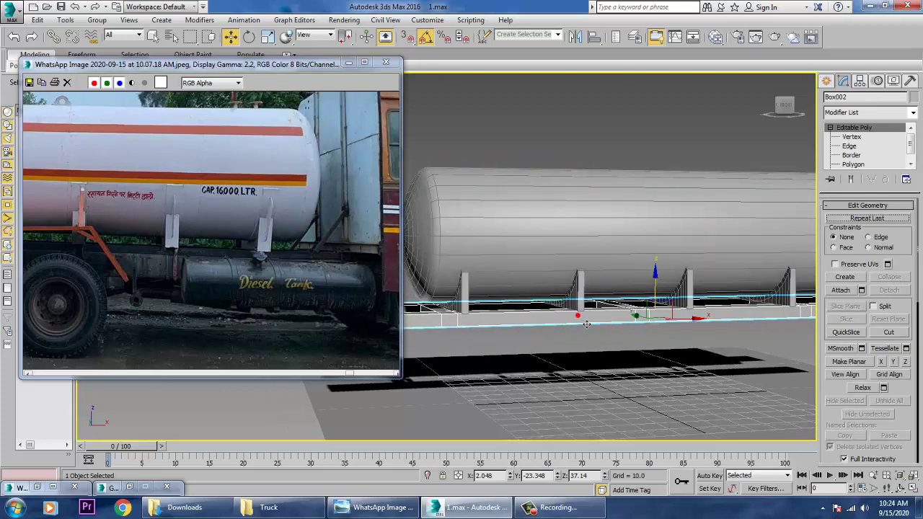
key("alt+w")
middle_click(649, 201)
key("alt+w")
key("1")
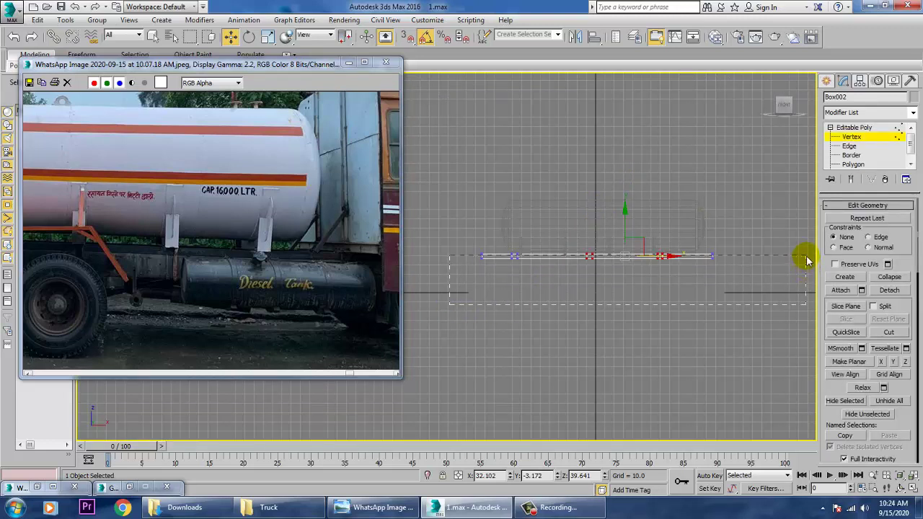
left_click_drag(806, 261, 800, 253)
scroll(598, 260, "up", 8)
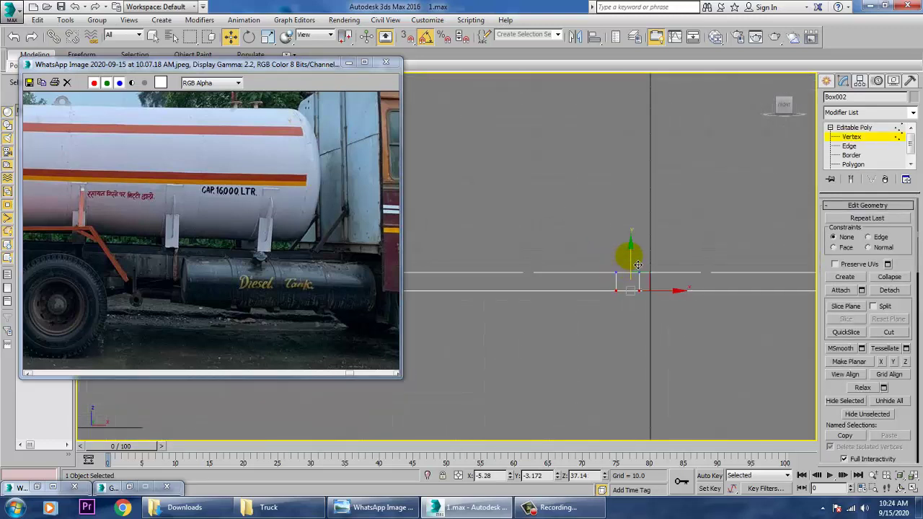
left_click_drag(638, 264, 637, 279)
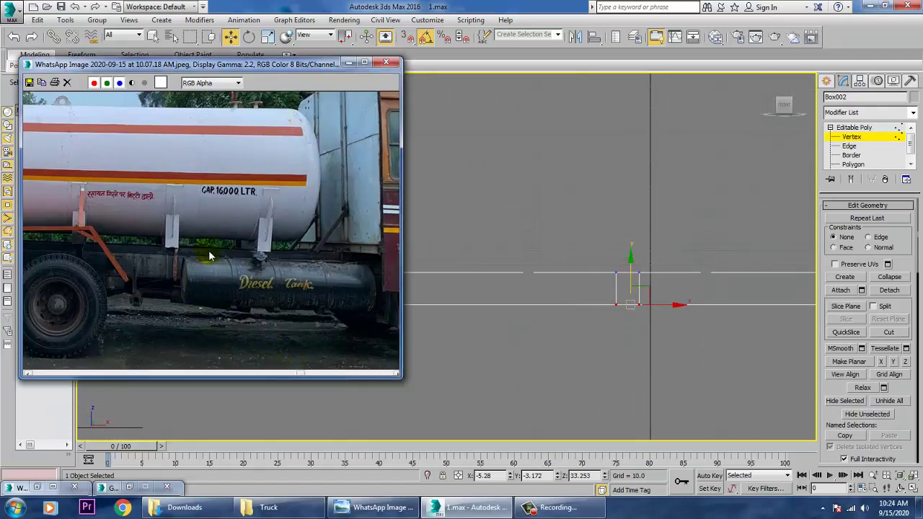
- Examine the rear tank support and the chassis beneath it up close in the reference photo
scroll(210, 256, "up", 1)
middle_click_drag(257, 261, 371, 263)
middle_click_drag(138, 243, 310, 254)
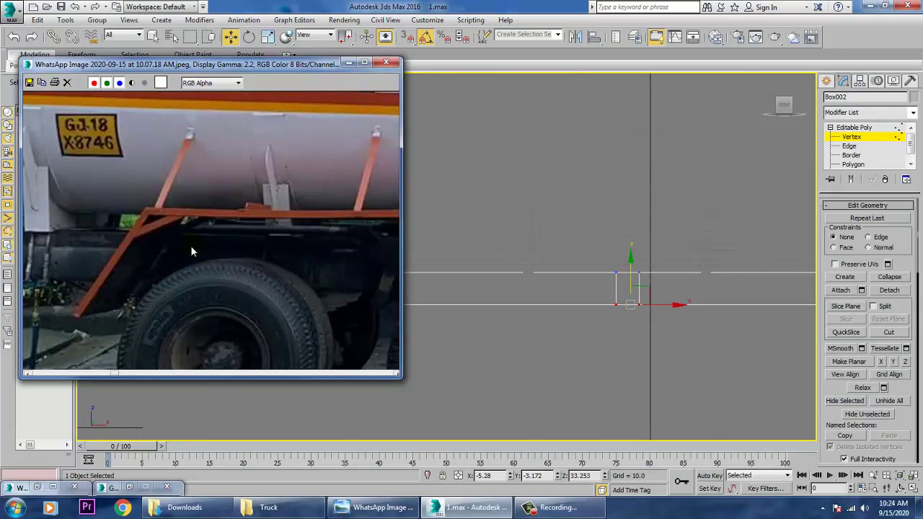
middle_click_drag(192, 238, 268, 248)
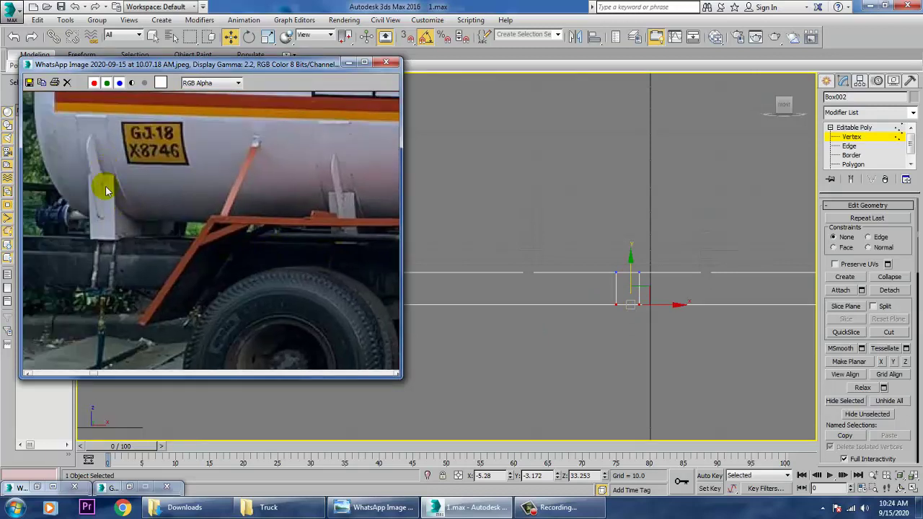
- Leave the chassis frame's vertex editing and start a Line spline in the Left view, displayed in wireframe
left_click(705, 330)
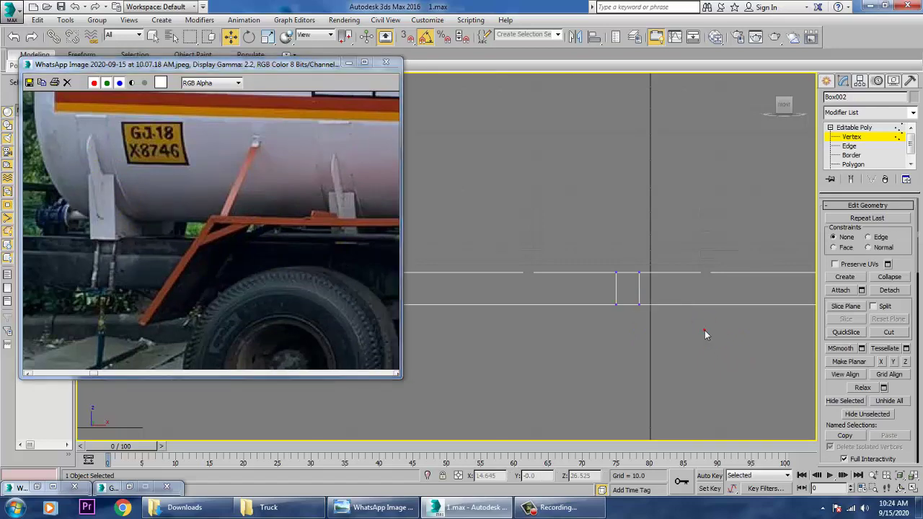
key("alt+w")
left_click(349, 439)
key("alt+w")
scroll(635, 212, "up", 3)
middle_click_drag(634, 213, 571, 326)
scroll(559, 321, "down", 5)
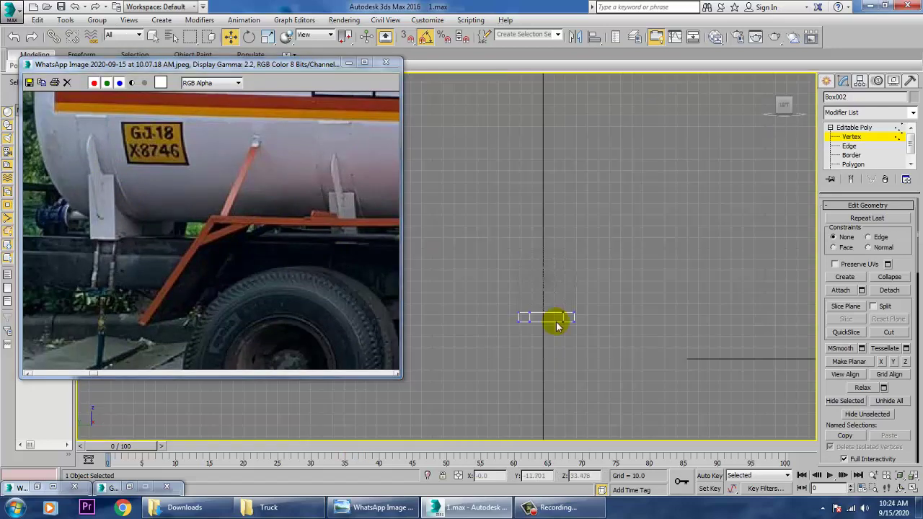
scroll(567, 315, "up", 5)
middle_click_drag(688, 253, 701, 284)
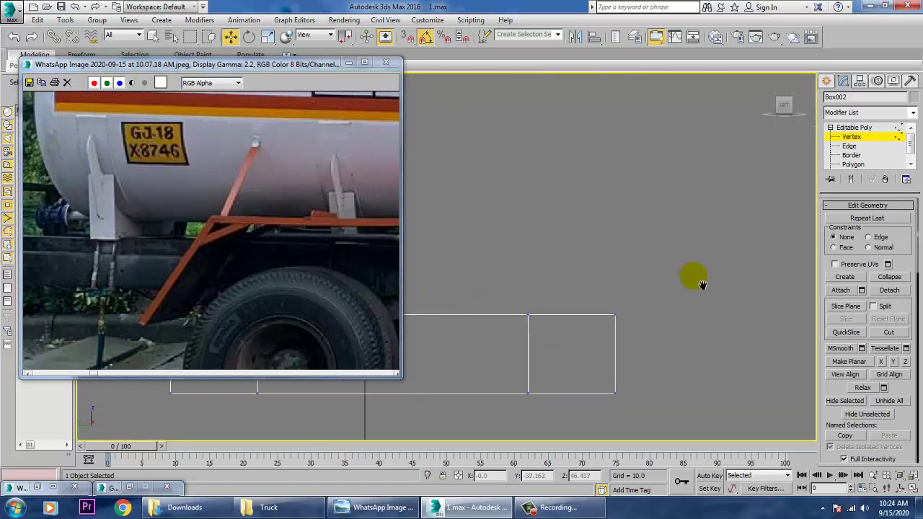
left_click(855, 127)
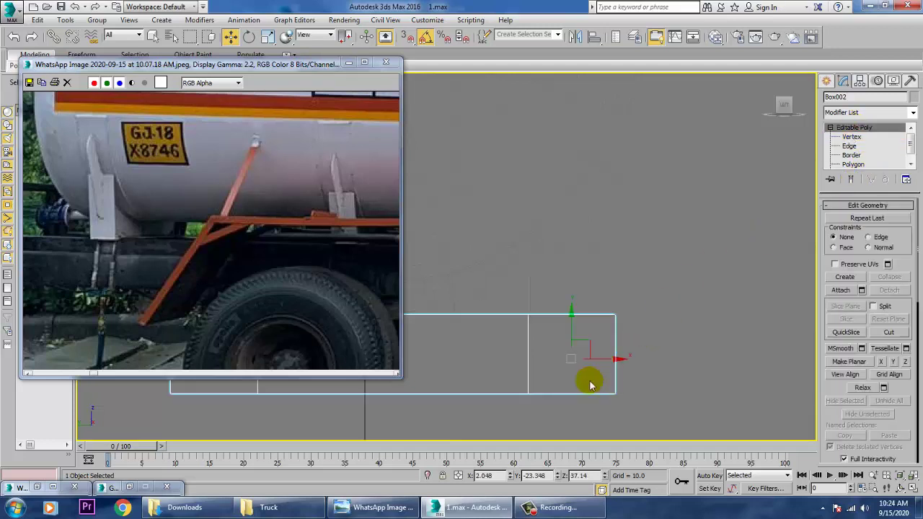
key("r")
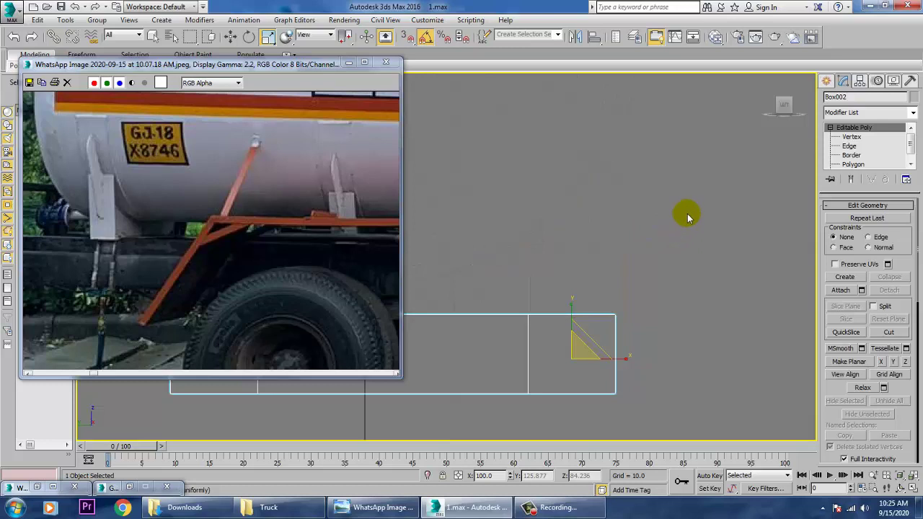
middle_click_drag(687, 218, 701, 292)
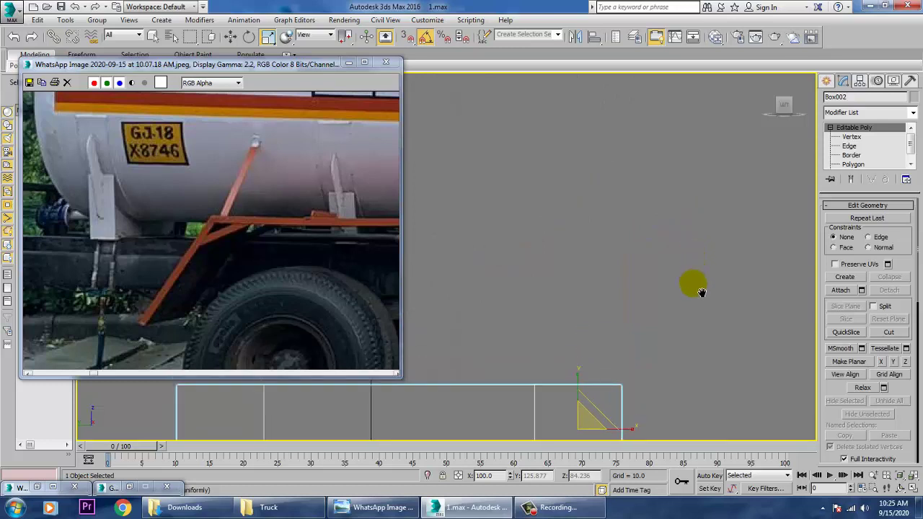
left_click(826, 81)
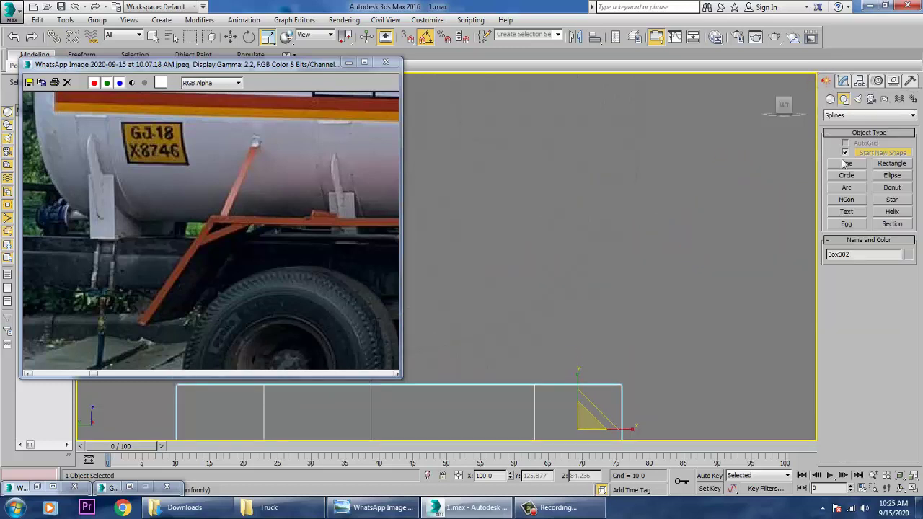
left_click(847, 164)
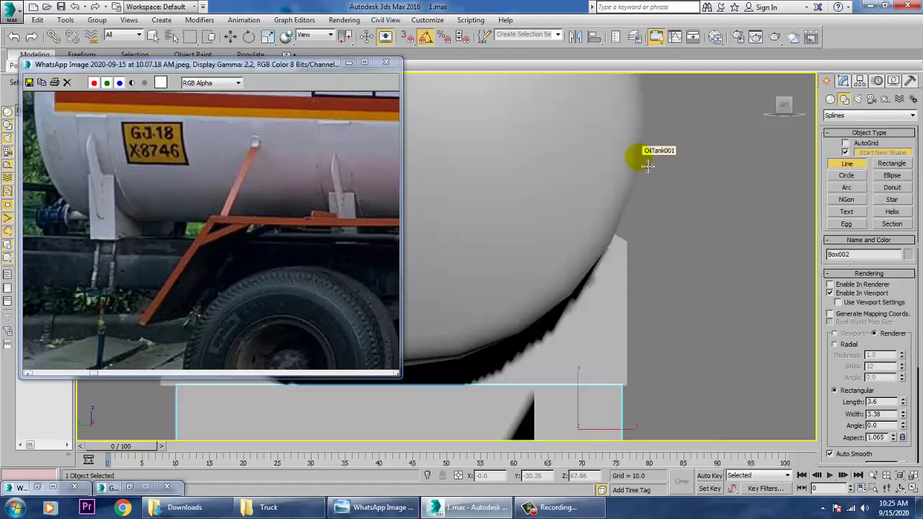
key("F3")
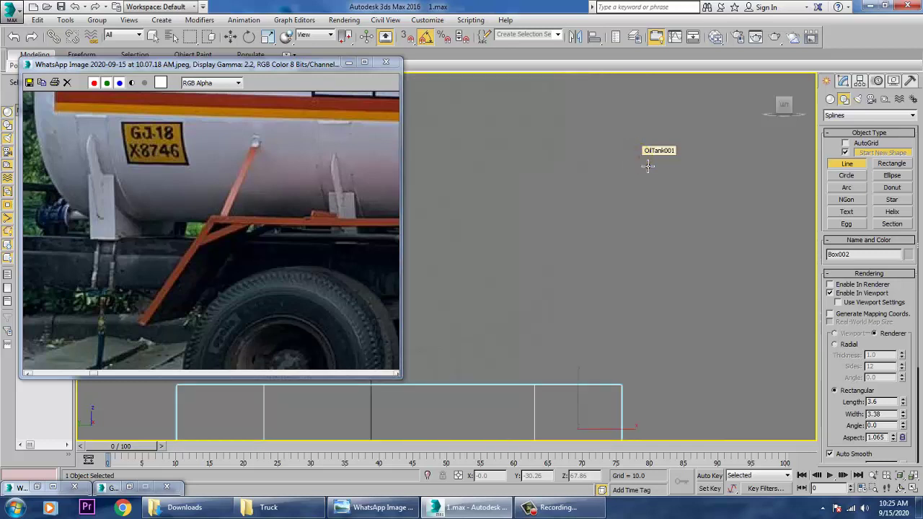
left_click(647, 167)
left_click(685, 244)
right_click(685, 245)
key("ctrl+z")
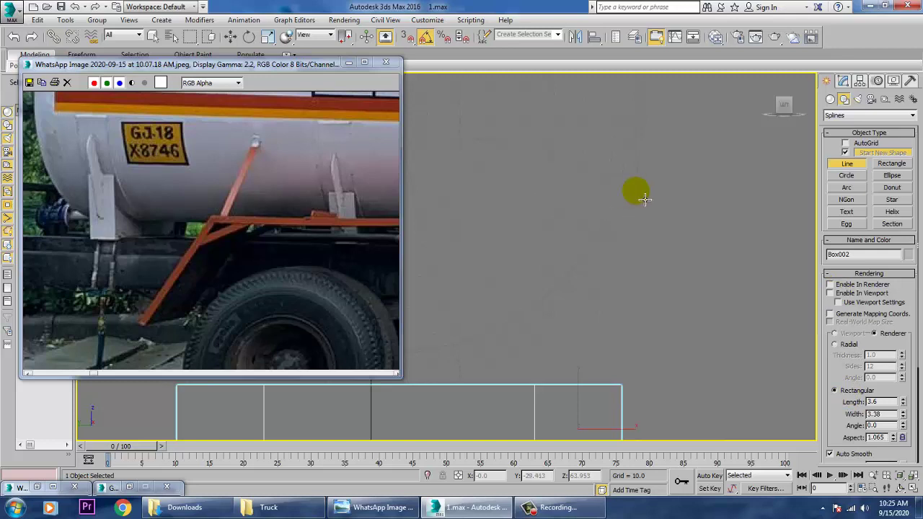
- Draw a closed, tall triangular spline beside the tank's lower side for a side bracket, with a straight vertical inner edge
left_click(641, 133)
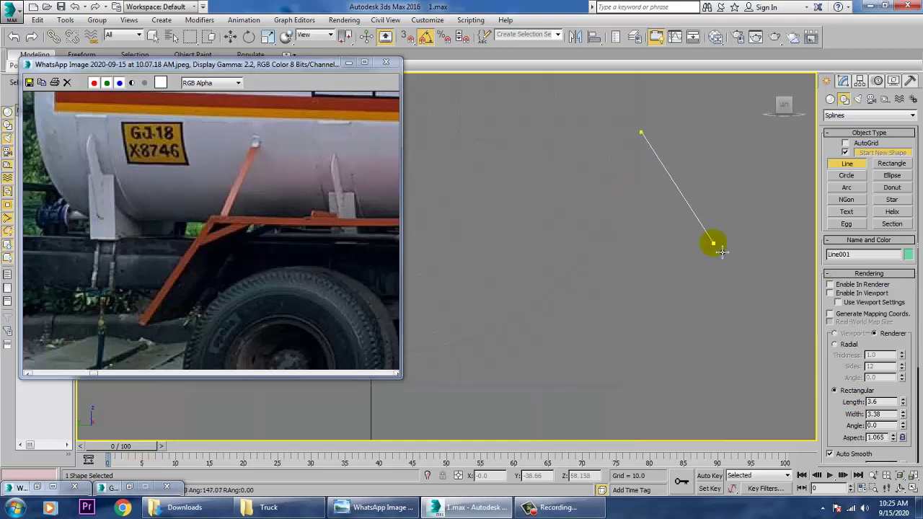
mouse_move(721, 251)
left_mouse_down()
mouse_move(707, 269)
mouse_move(716, 267)
left_mouse_up()
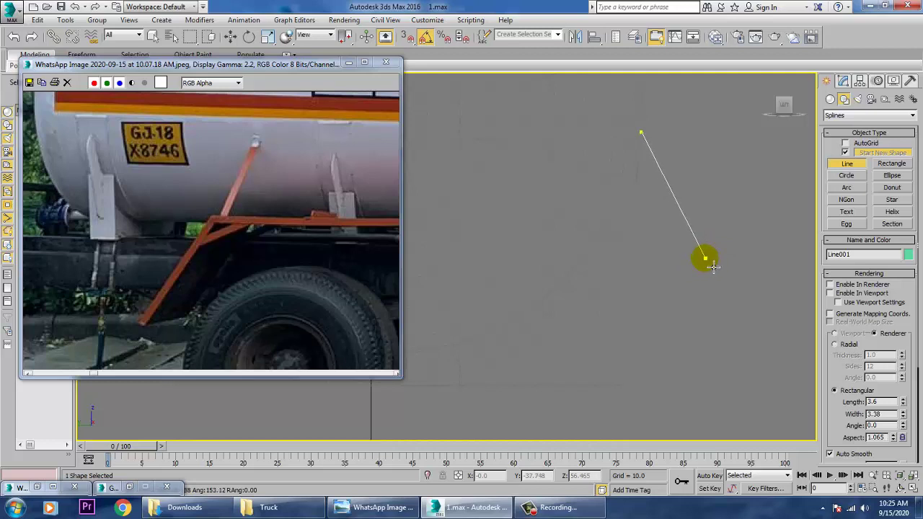
left_click_drag(713, 266, 710, 301)
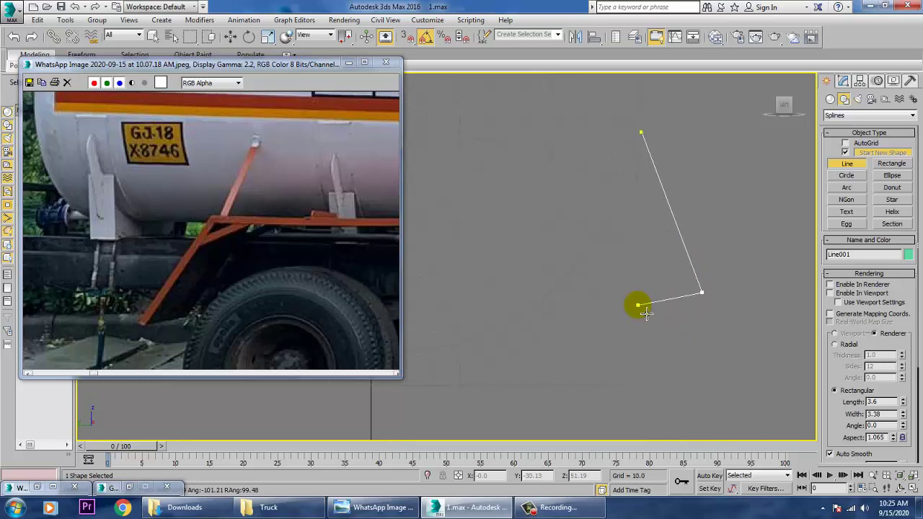
left_click_drag(645, 312, 682, 369)
key("BackSpace")
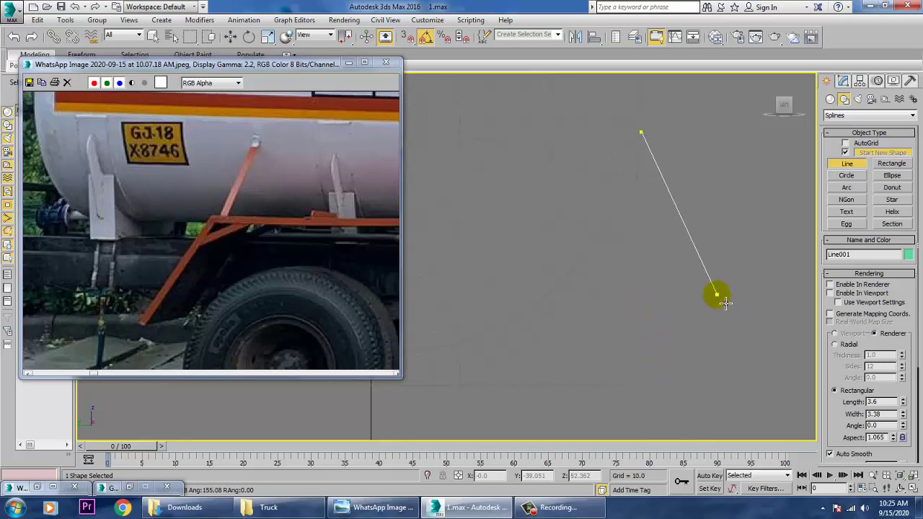
left_click(640, 352)
left_click(639, 250)
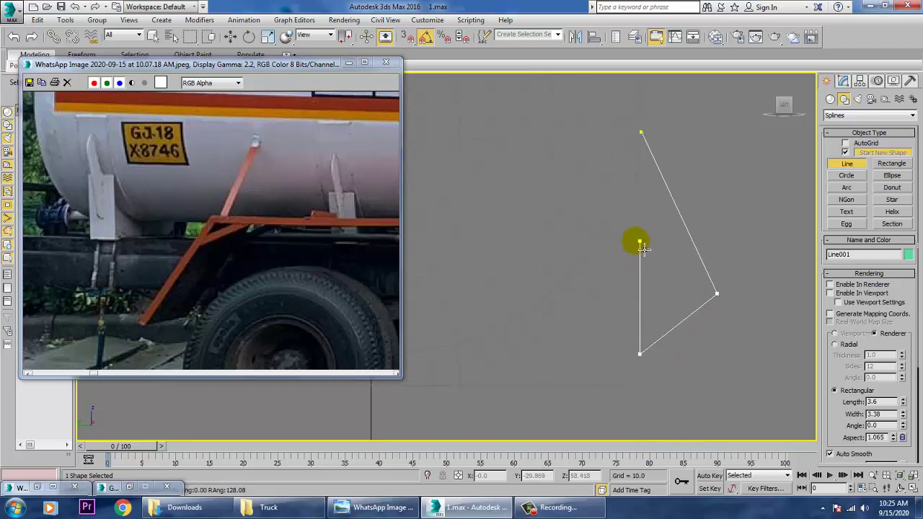
left_click(644, 137)
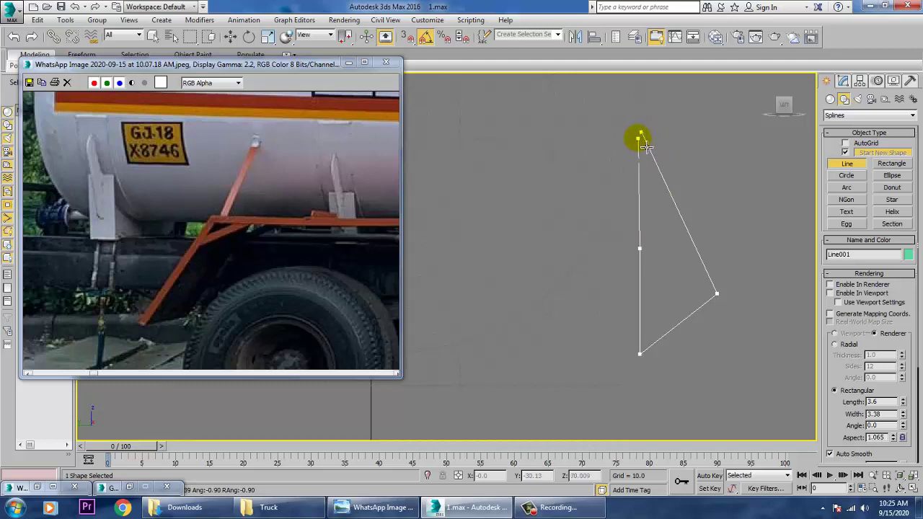
left_click(641, 134)
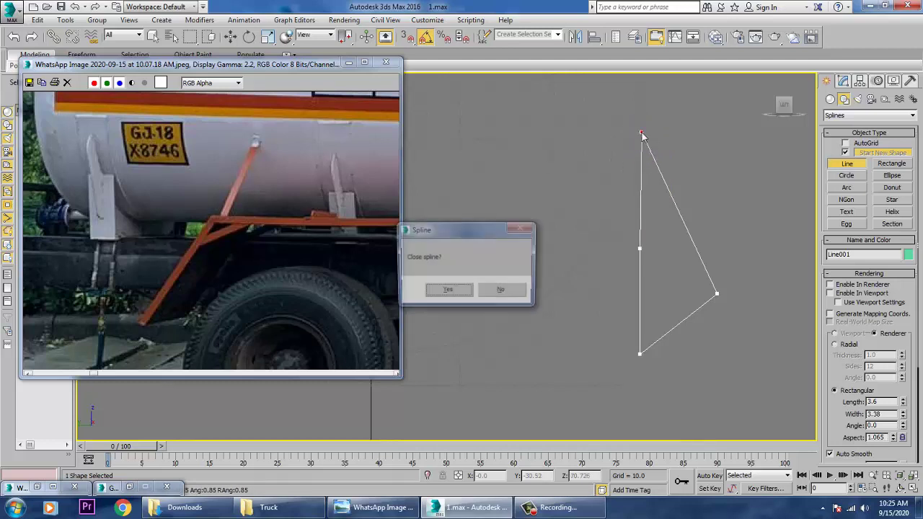
left_click(445, 289)
right_click(576, 343)
- Apply an Extrude modifier to the triangular bracket spline
key("alt+w")
scroll(577, 339, "up", 5)
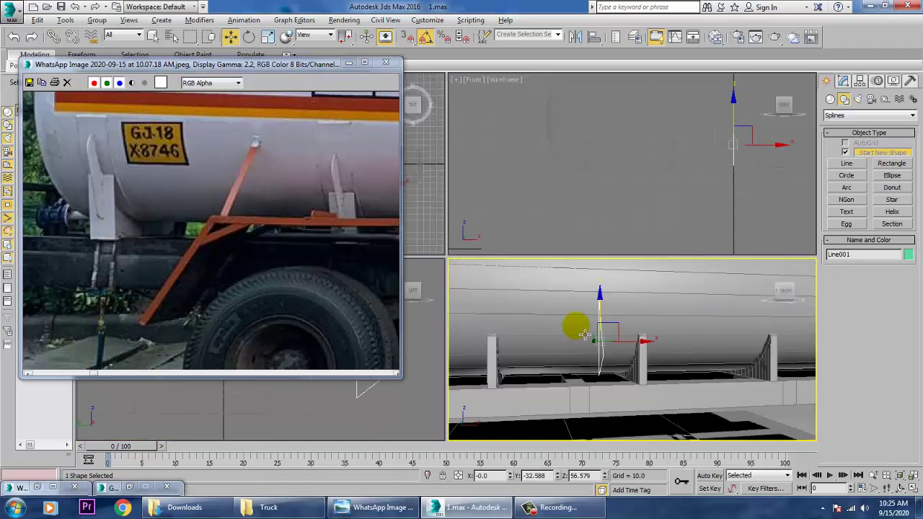
key("alt+w")
middle_click_drag(609, 310, 638, 307, "alt")
scroll(639, 307, "down", 4)
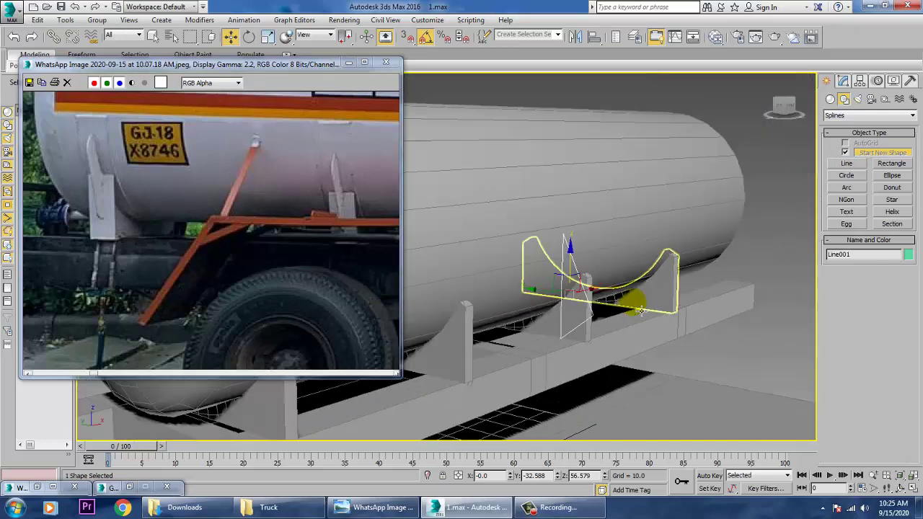
left_click(842, 83)
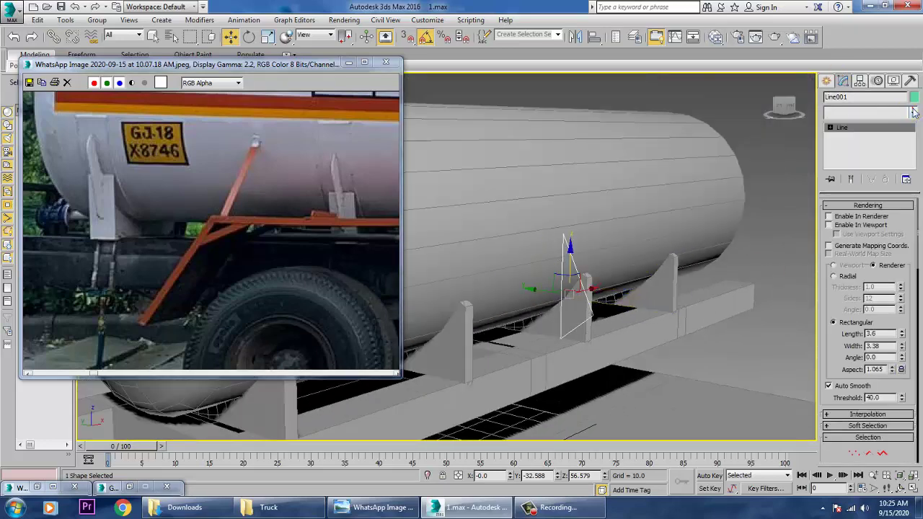
left_click(912, 111)
type("ex")
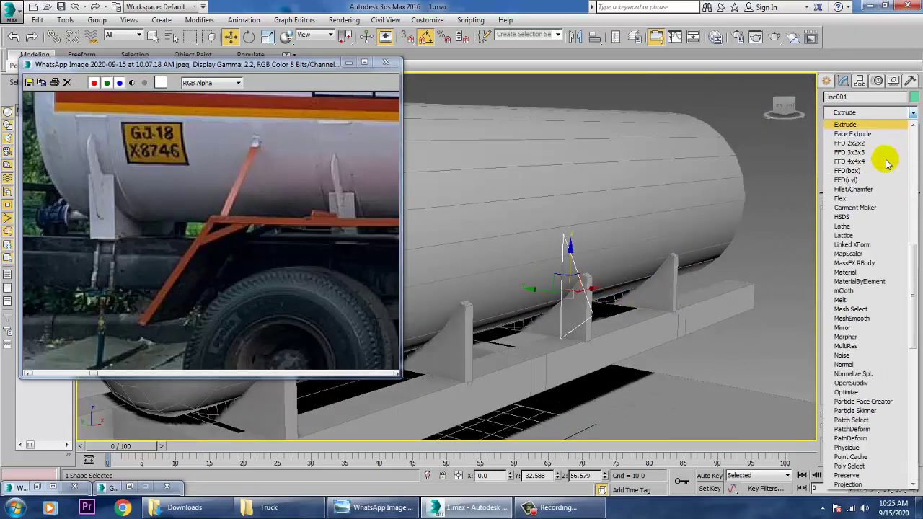
key("Return")
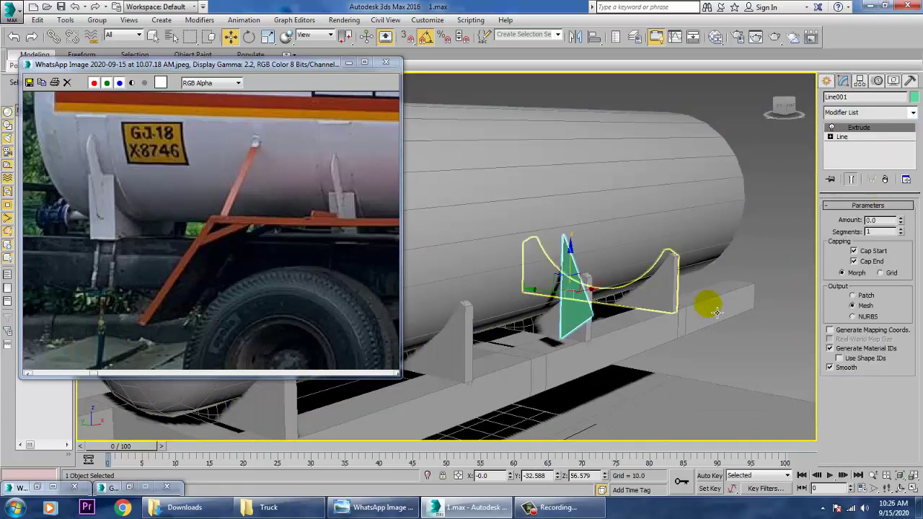
- Fillet the bracket spline's top, outer and bottom corner vertices together by about 2.17
middle_click_drag(601, 269, 622, 287, "alt")
left_click(830, 136)
left_click(852, 146)
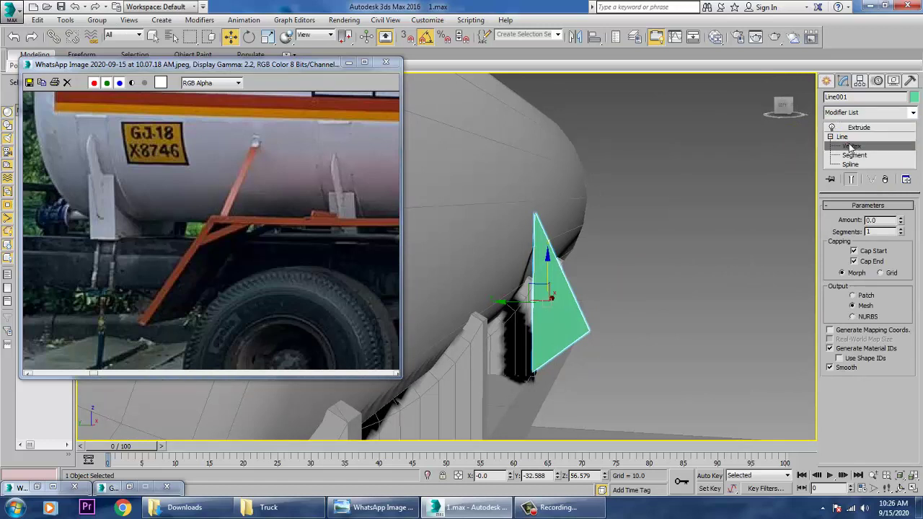
left_click_drag(572, 392, 490, 223)
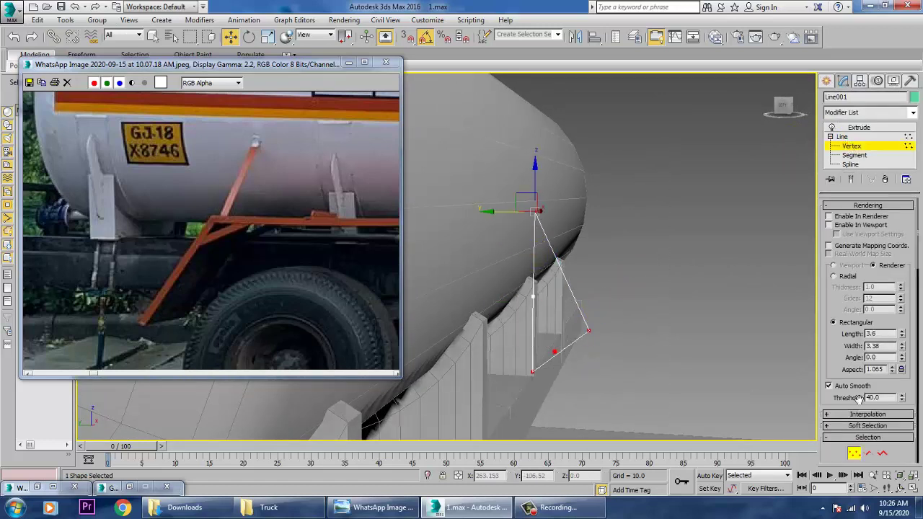
left_click_drag(839, 348, 847, 9)
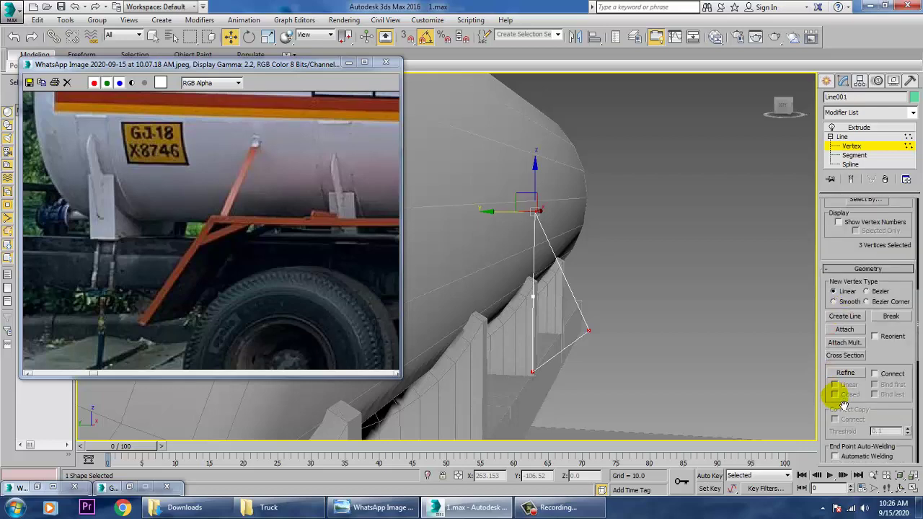
scroll(844, 405, "down", 7)
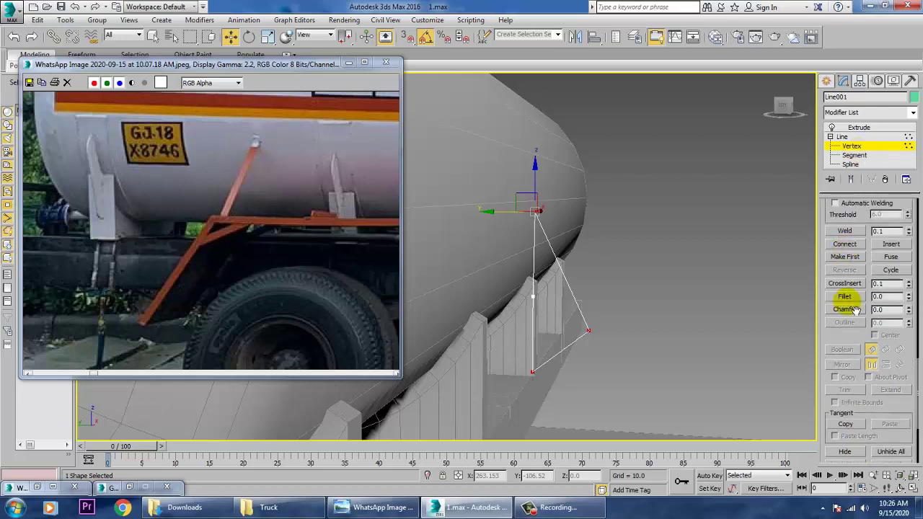
left_click(844, 296)
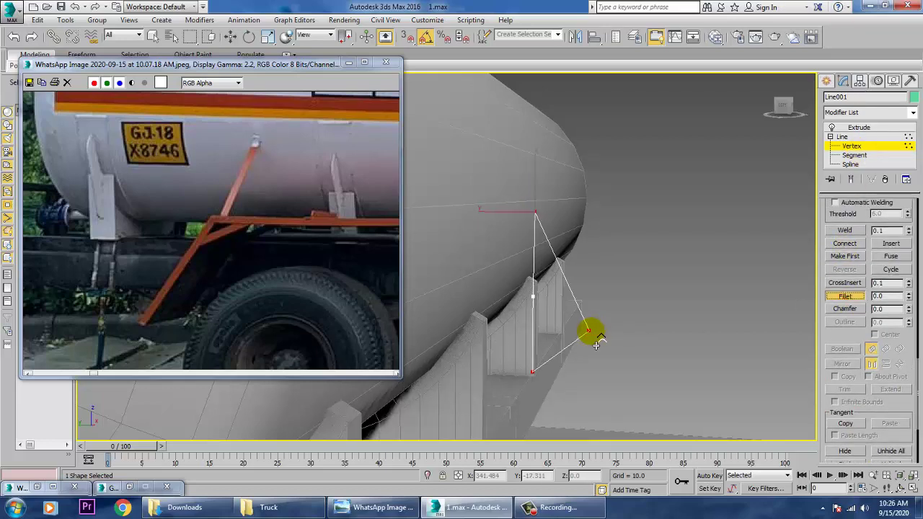
mouse_move(595, 345)
left_mouse_down()
mouse_move(591, 325)
mouse_move(592, 339)
left_mouse_up()
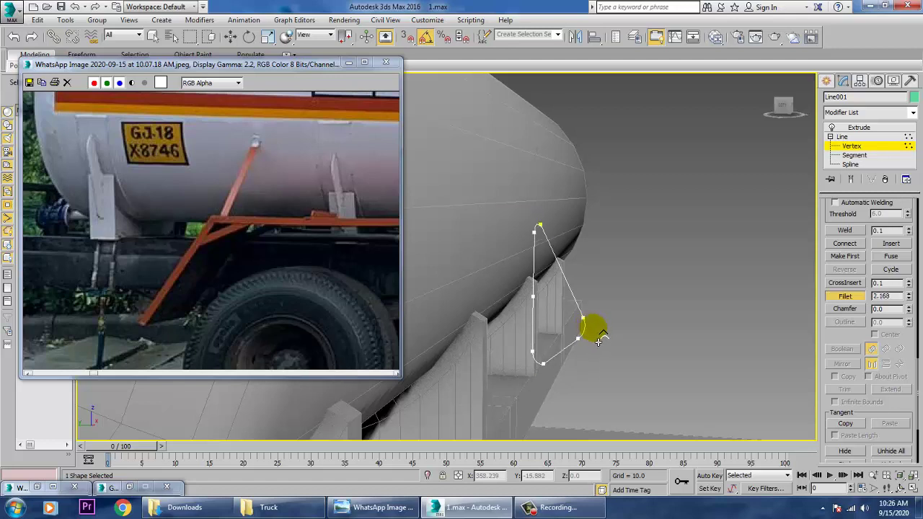
left_click(841, 136)
- Set the bracket's extrusion amount to 1.5
left_click(859, 127)
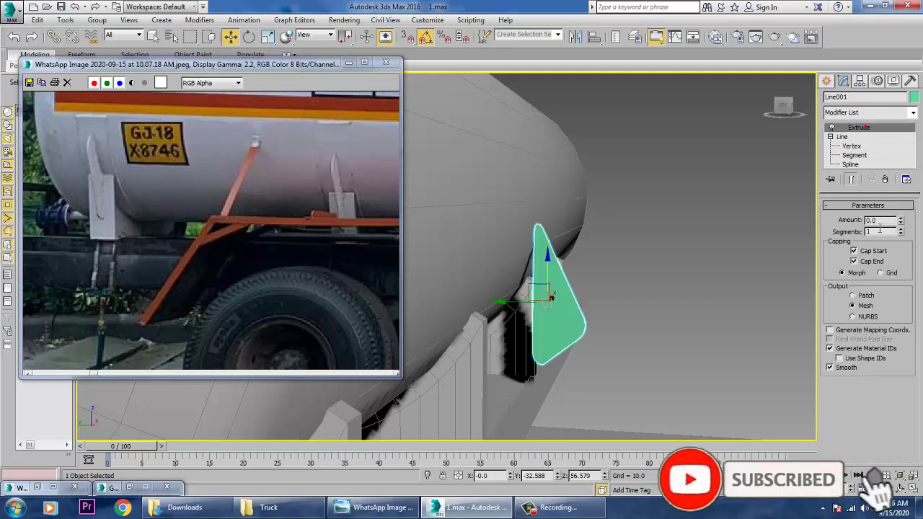
left_click(900, 218)
left_click(900, 218)
left_click(900, 218)
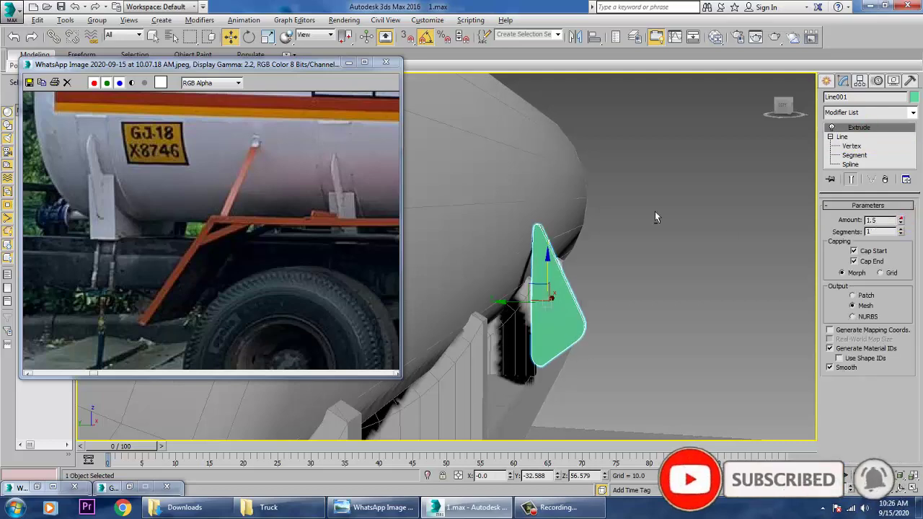
- Scale the extruded bracket down uniformly to suit the size of the tank supports
middle_click_drag(655, 211, 581, 214, "alt")
key("r")
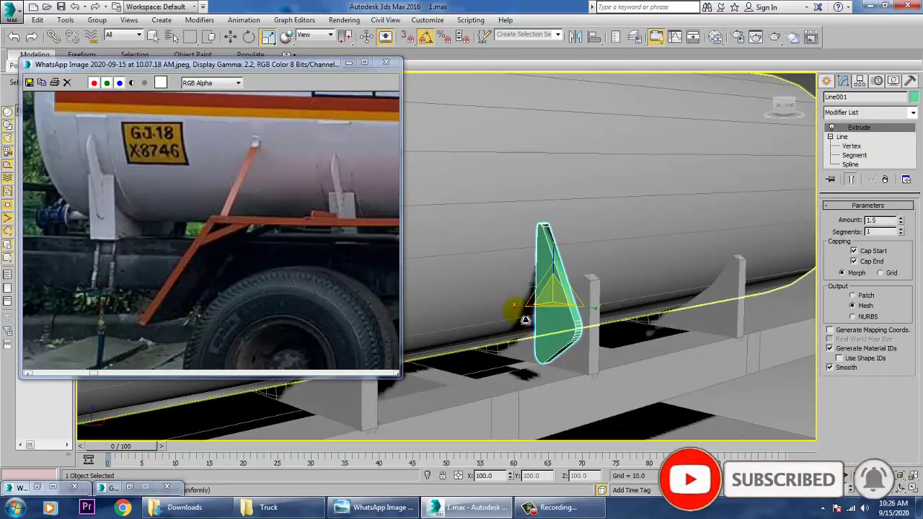
left_click_drag(515, 309, 556, 303)
scroll(575, 293, "down", 4)
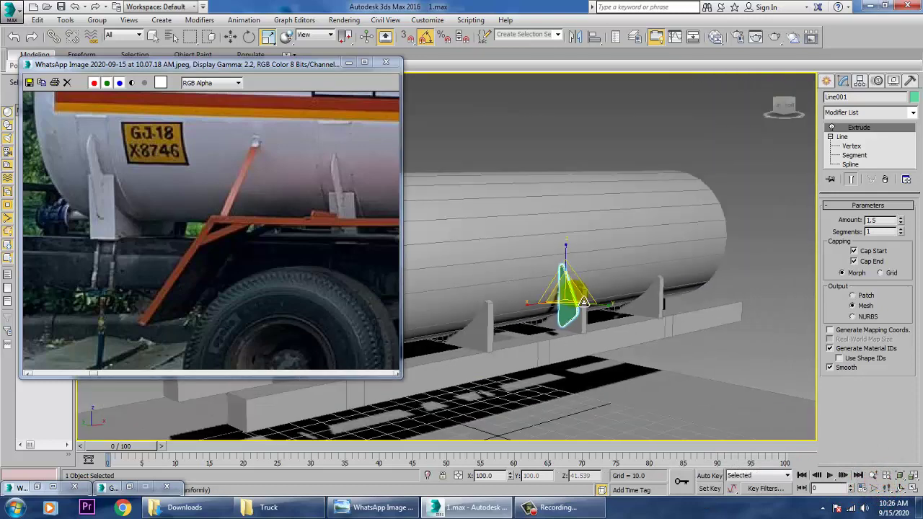
middle_click_drag(584, 301, 654, 301)
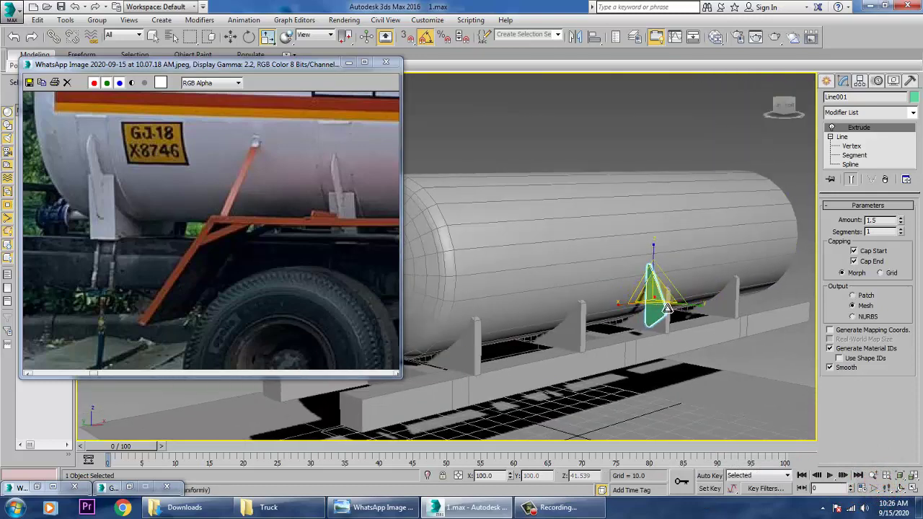
- Move the bracket along the X axis to about -83.5, toward the end of the tank
key("w")
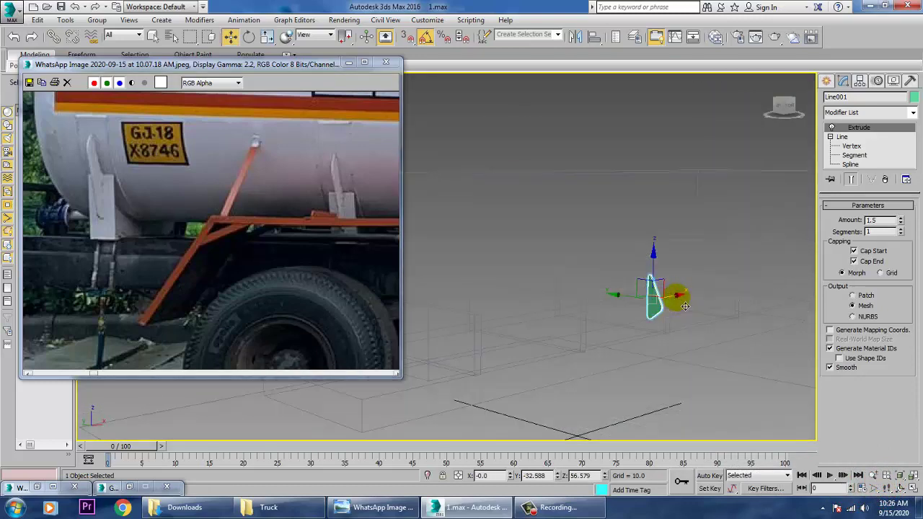
left_click_drag(681, 303, 535, 309)
middle_click_drag(535, 309, 465, 312, "alt")
scroll(560, 317, "up", 4)
scroll(539, 320, "down", 1)
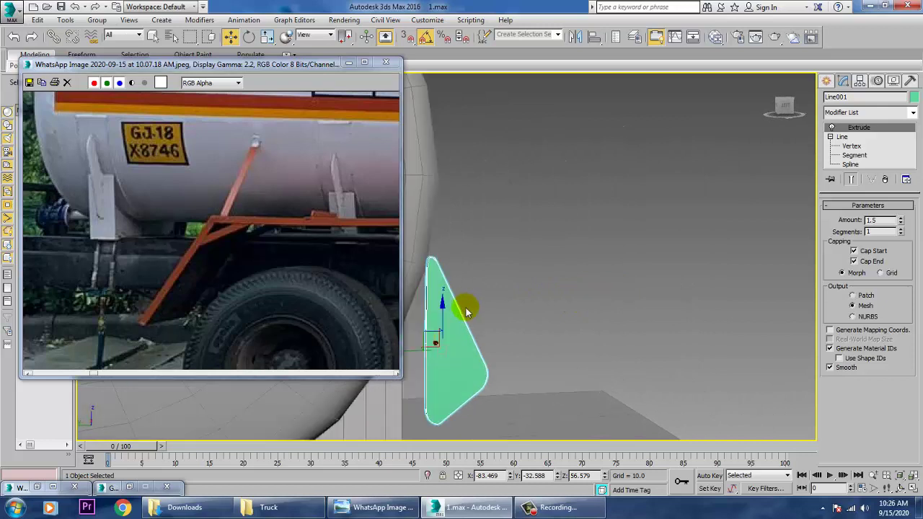
- Narrow the reference photo window and move the bracket to about X -81, Y -29.9, against the end tank support
left_click_drag(407, 353, 388, 353)
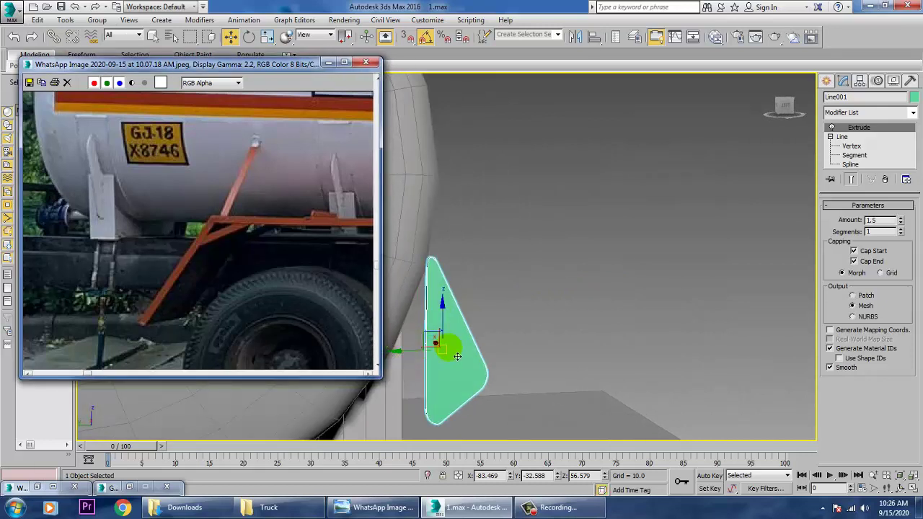
left_click_drag(457, 356, 387, 356)
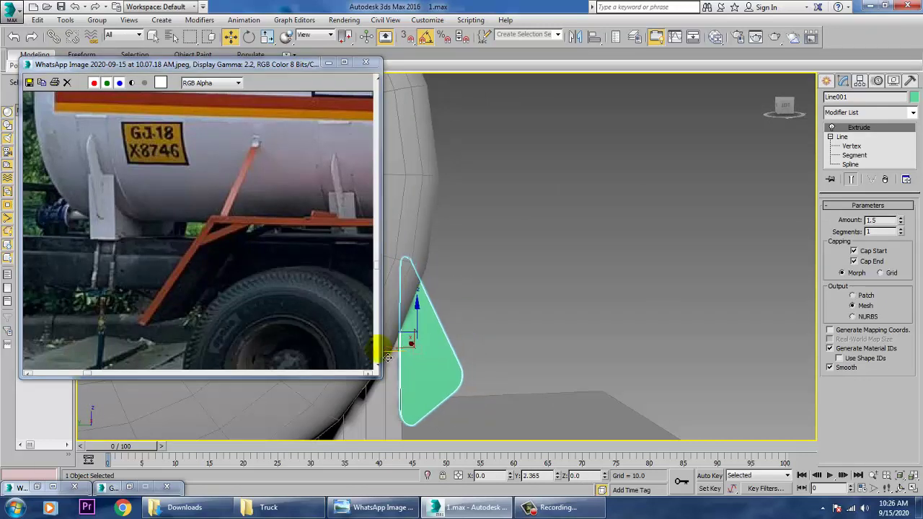
middle_click_drag(462, 385, 495, 347, "alt")
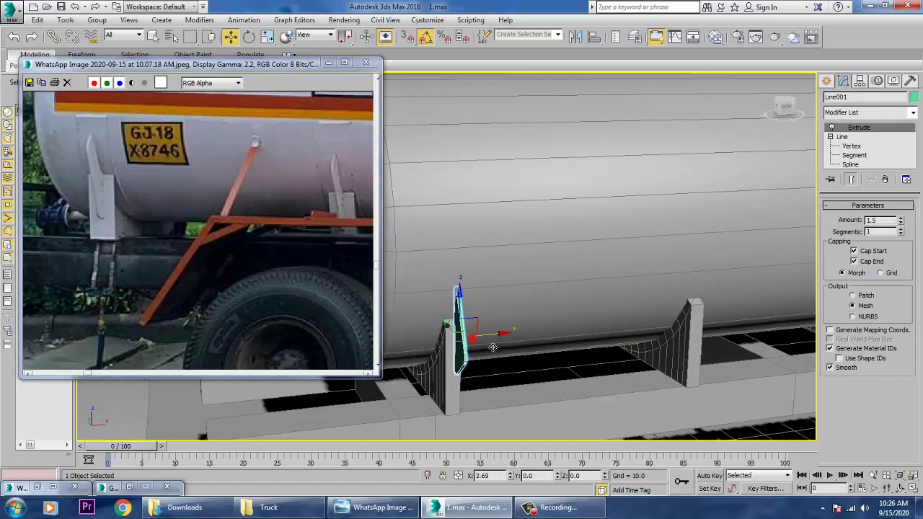
key("z")
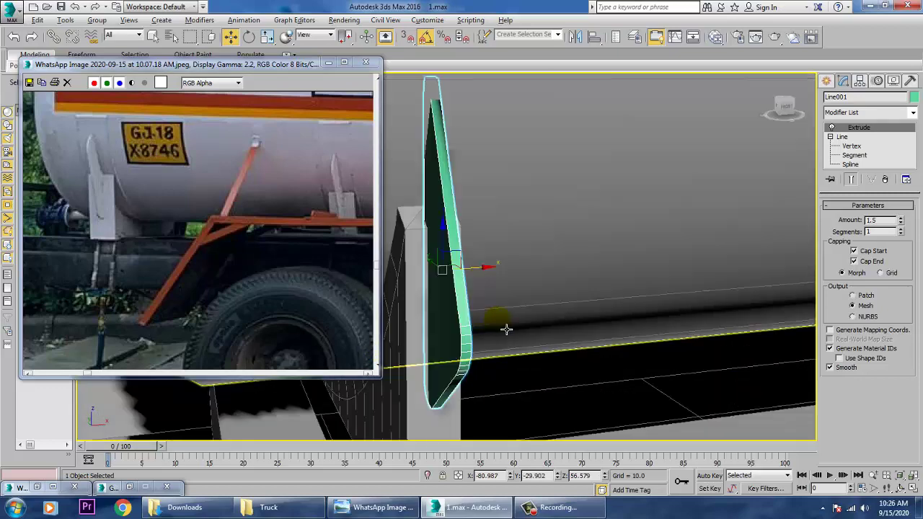
middle_click_drag(504, 329, 517, 303, "alt")
scroll(511, 317, "down", 2)
scroll(649, 325, "down", 4)
middle_click_drag(703, 328, 673, 334)
middle_click_drag(540, 336, 786, 189, "alt")
- Try to move the two vertices of the bracket spline's outer corner inward toward the tank
left_click(851, 145)
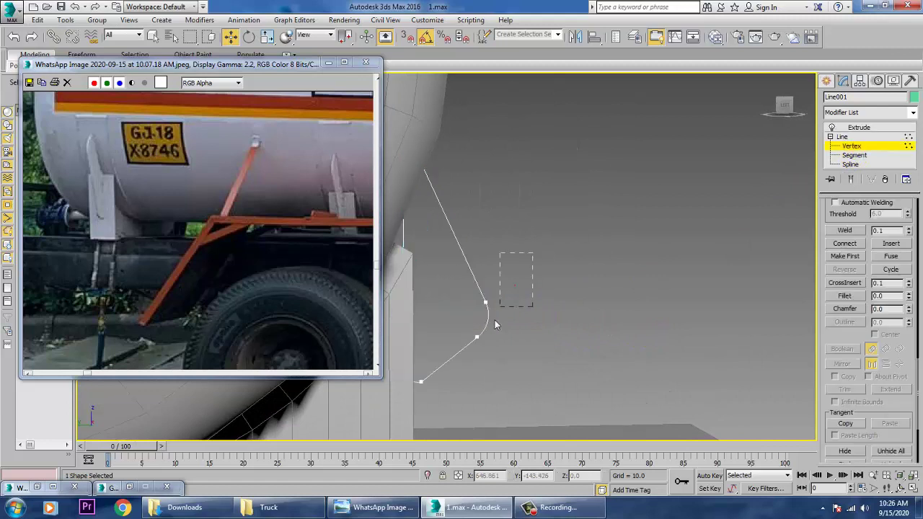
left_click_drag(483, 328, 512, 245)
key("e")
key("ctrl+z")
left_click(426, 37)
left_click(844, 137)
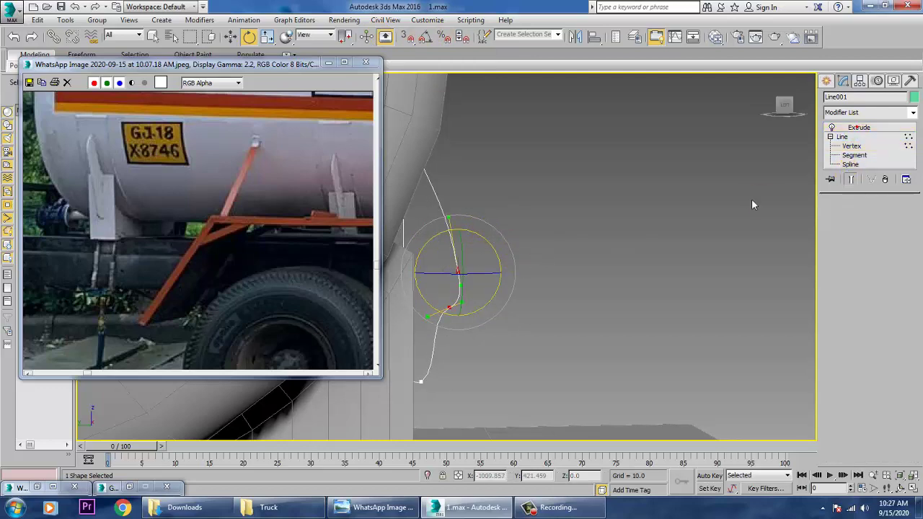
left_click(636, 239)
left_click(441, 260)
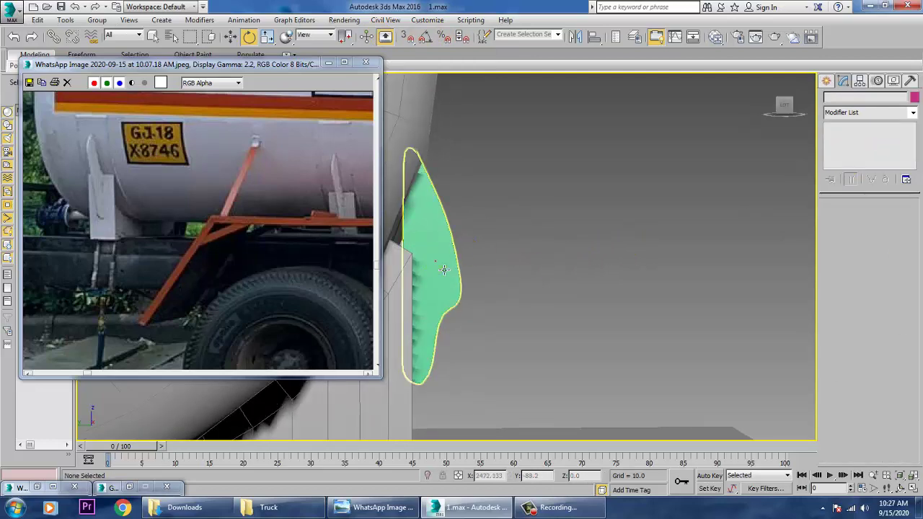
- Undo the changes made to the bracket spline's outer corner vertices
key("z")
key("ctrl+z")
key("ctrl+z")
key("ctrl+z")
key("ctrl+z")
key("ctrl+z")
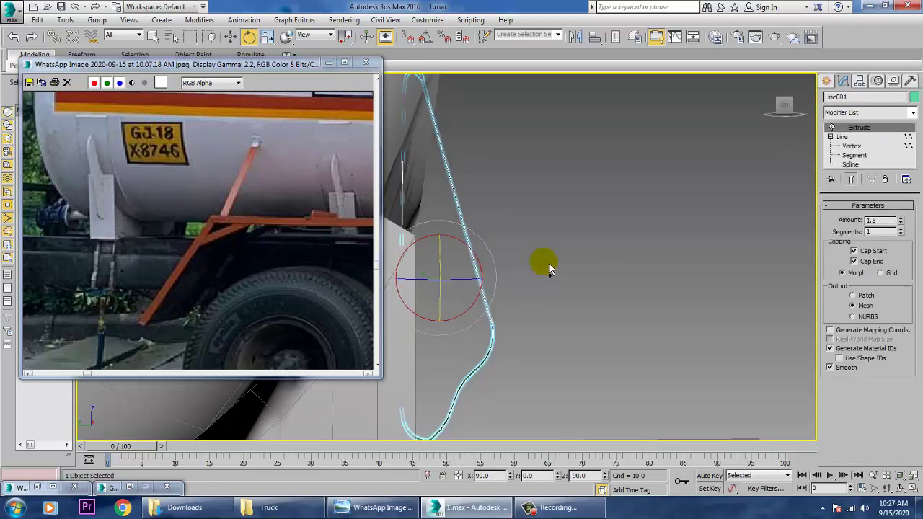
scroll(575, 282, "down", 4)
- Try shifting the bracket's outer corner vertices toward the tank along Y again, and check the resulting extrusion
left_click(546, 307)
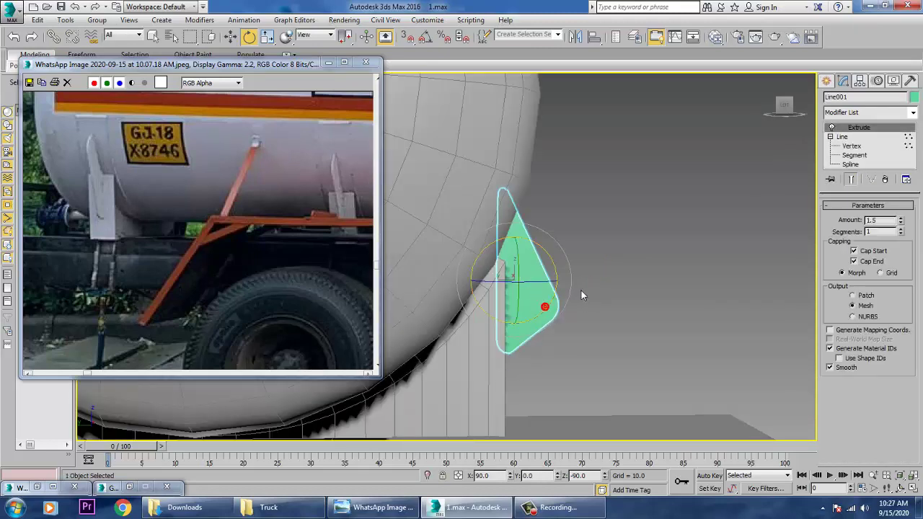
left_click(851, 146)
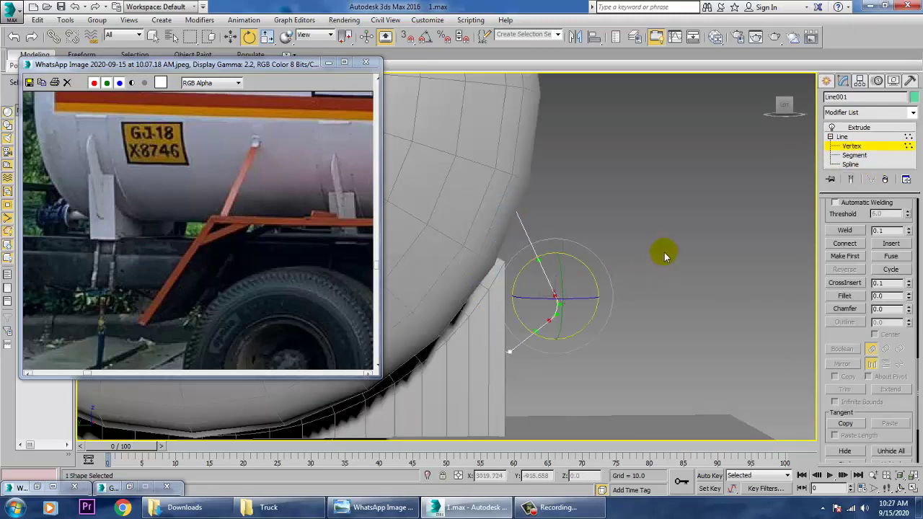
key("w")
left_click_drag(516, 299, 503, 295)
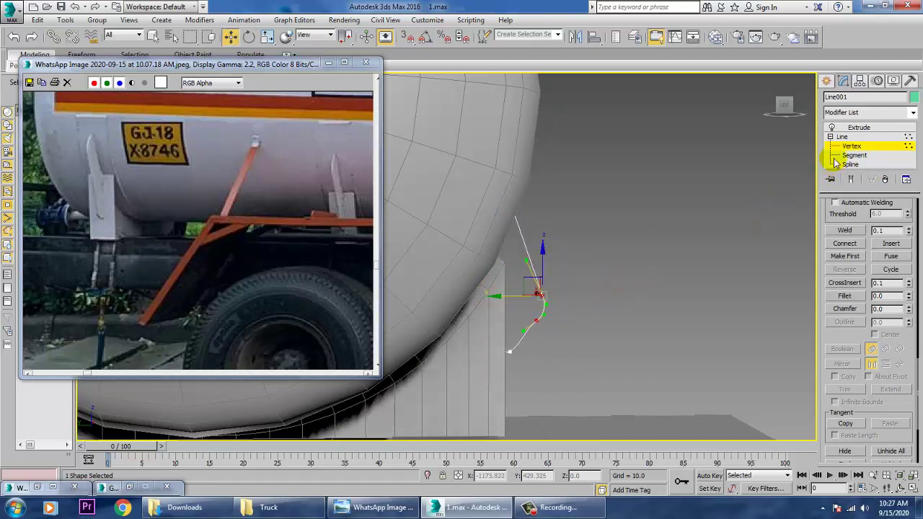
left_click(849, 137)
left_click(859, 128)
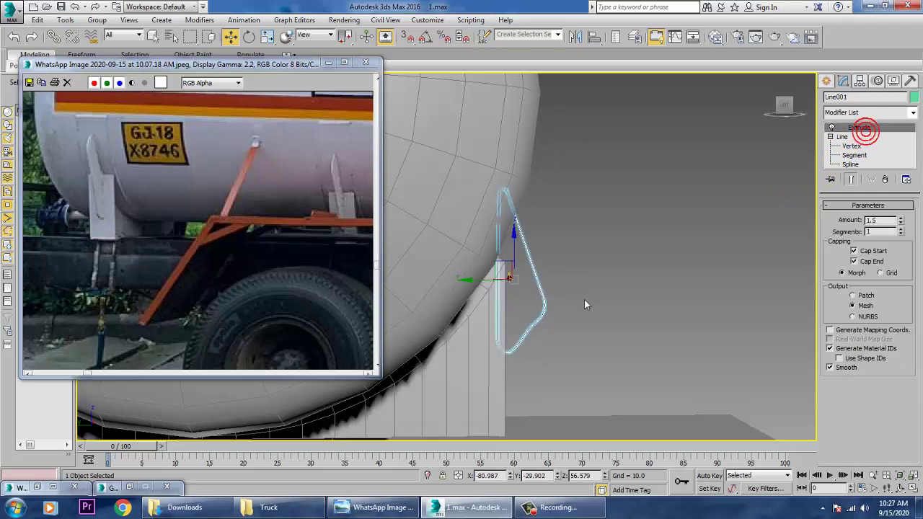
middle_click_drag(584, 298, 560, 258, "alt")
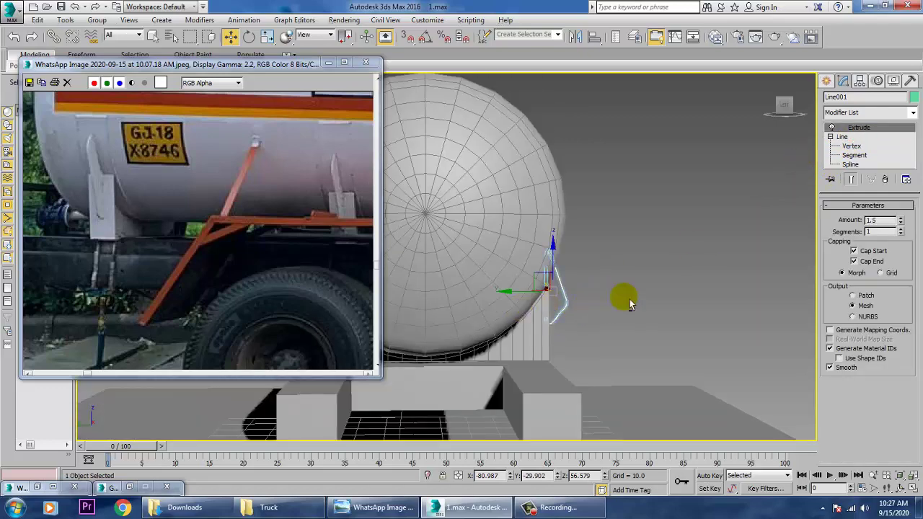
middle_click_drag(615, 288, 785, 165, "alt")
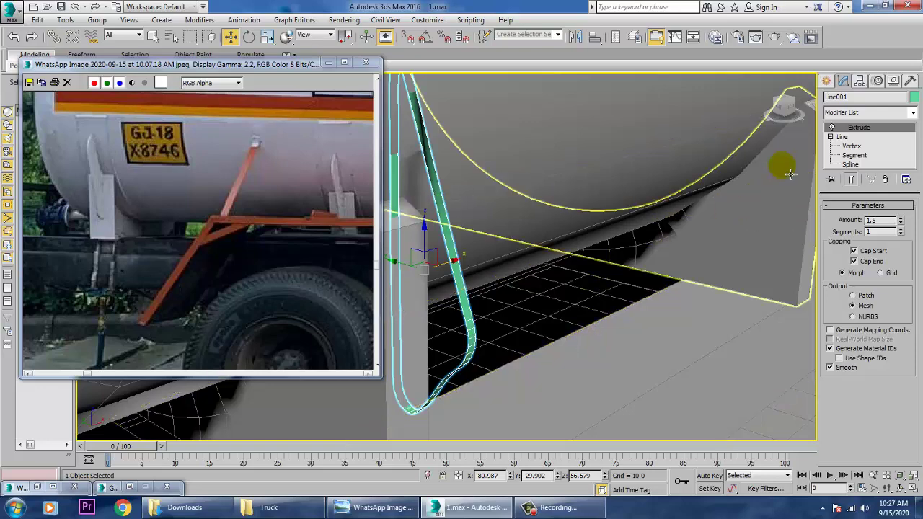
left_click(831, 128)
left_click(831, 128)
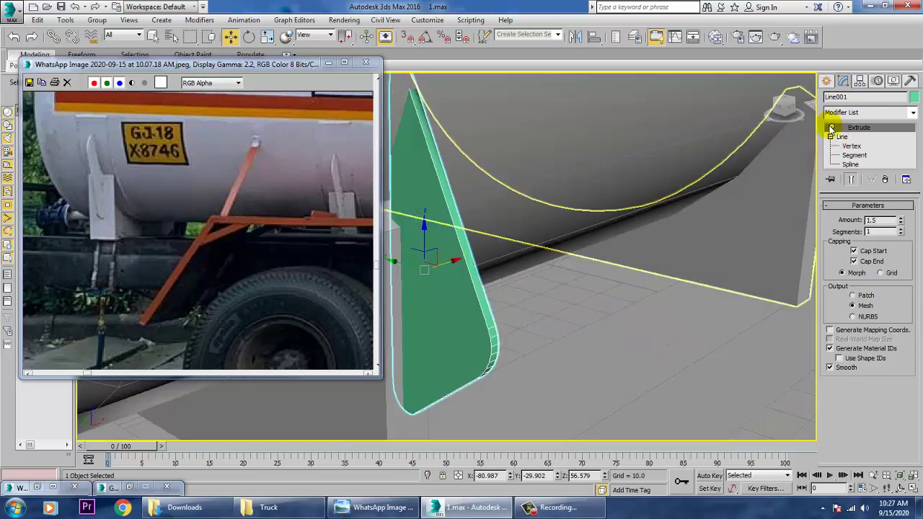
- With the extruded result displayed, nudge the bracket's outer corner vertices slightly along Y, and return to the whole line
left_click(852, 147)
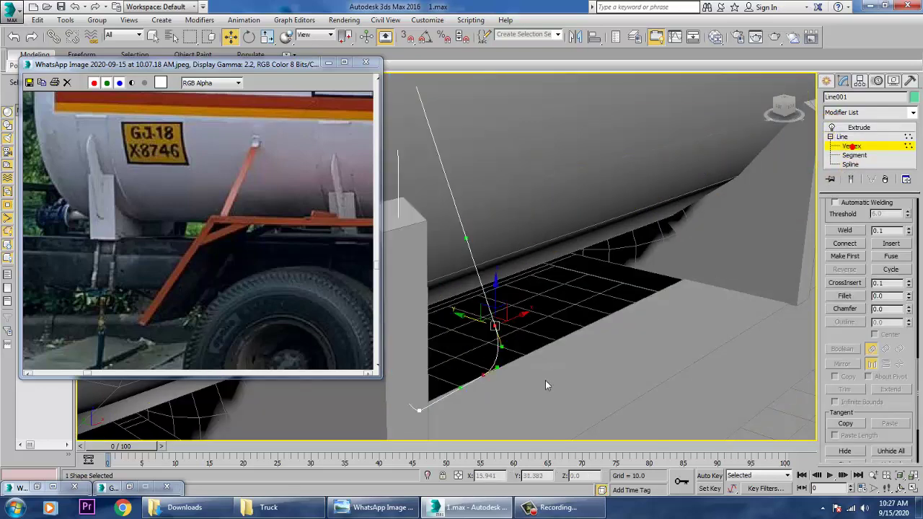
left_click(851, 178)
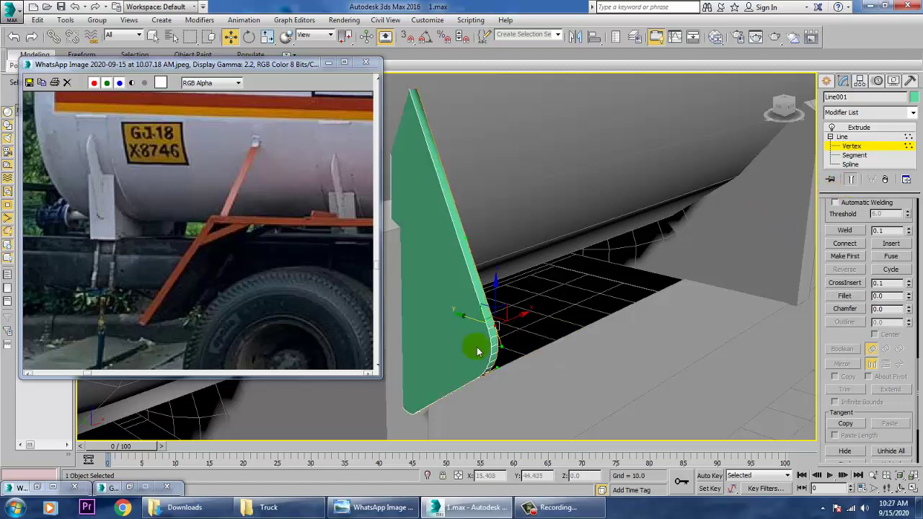
left_click_drag(477, 324, 474, 322)
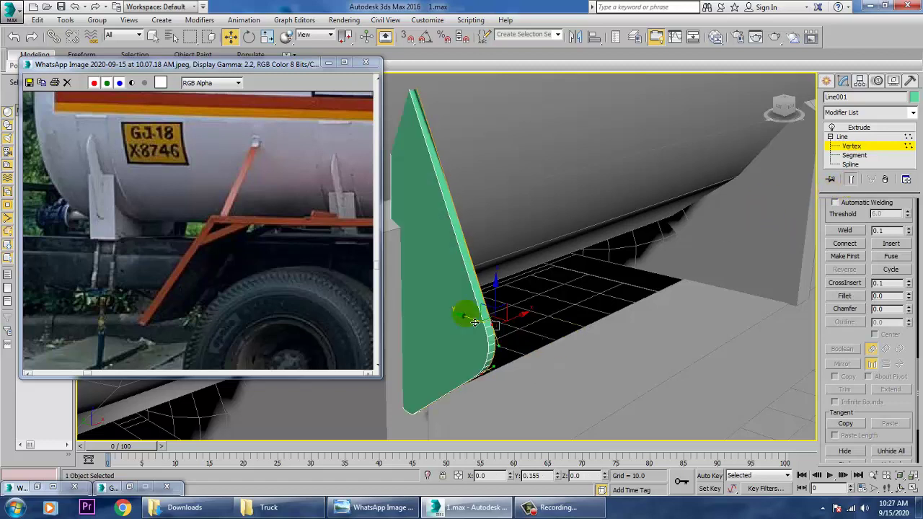
left_click_drag(596, 261, 431, 416)
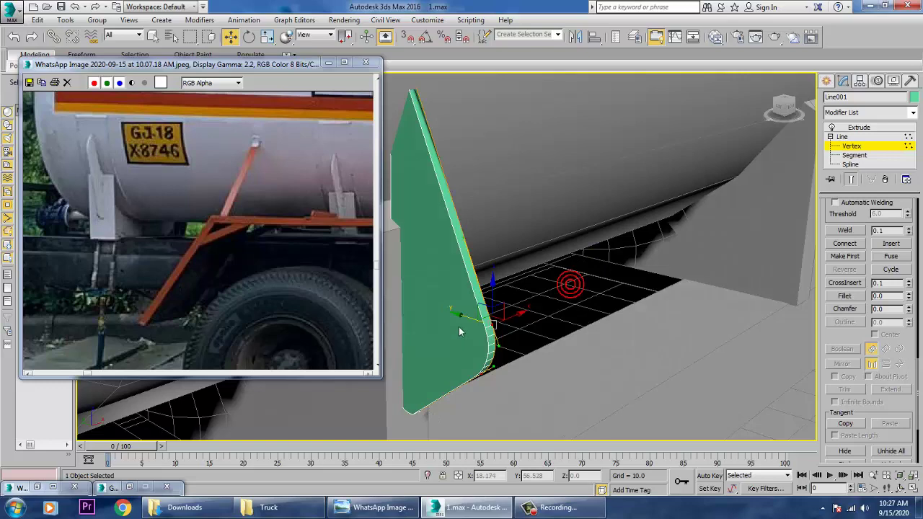
left_click_drag(466, 318, 467, 318)
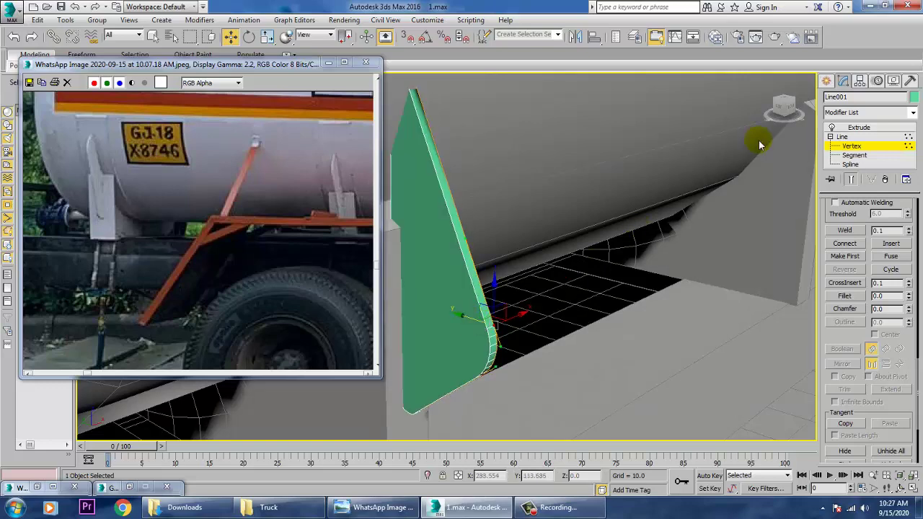
left_click(842, 137)
- Scale the bracket down uniformly to about 79 percent
scroll(424, 298, "down", 5)
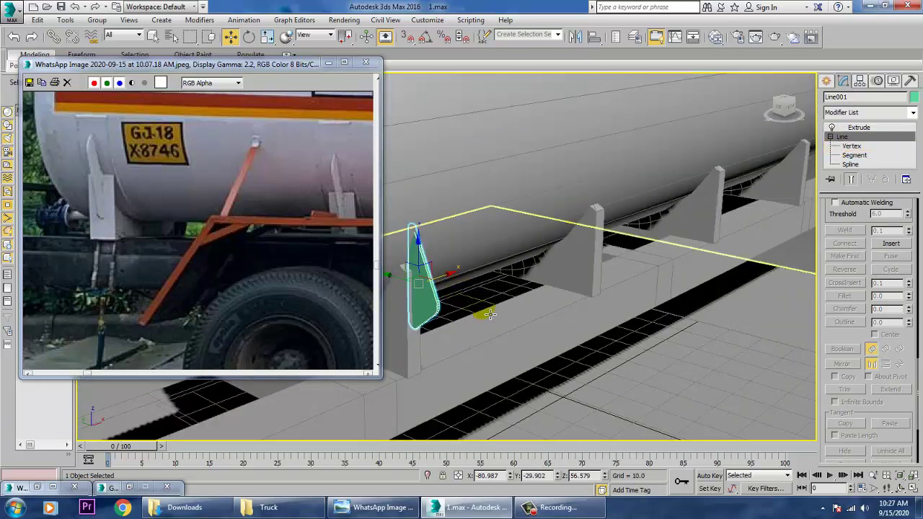
key("r")
left_click_drag(430, 296, 435, 305)
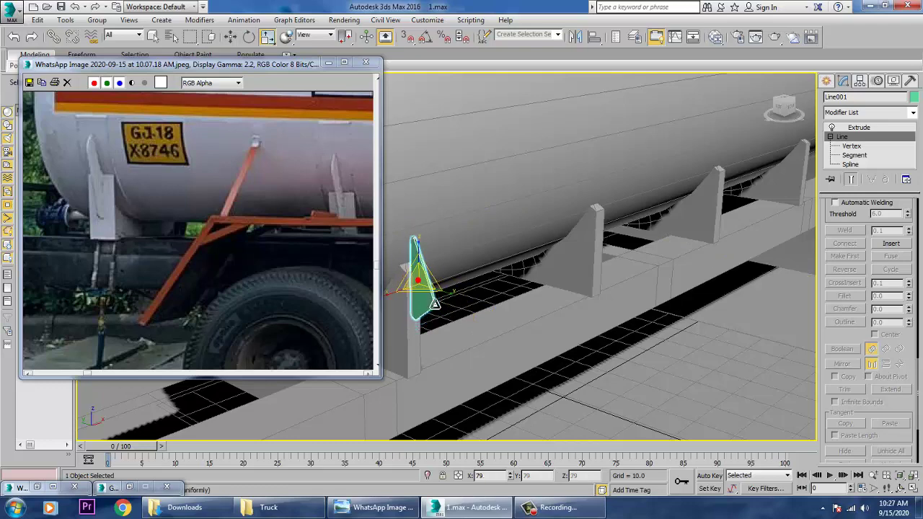
key("w")
mouse_move(449, 290)
middle_mouse_down("alt")
mouse_move(473, 250)
mouse_move(408, 239)
mouse_move(420, 280)
mouse_move(436, 284)
middle_mouse_up("alt")
scroll(491, 296, "down", 4)
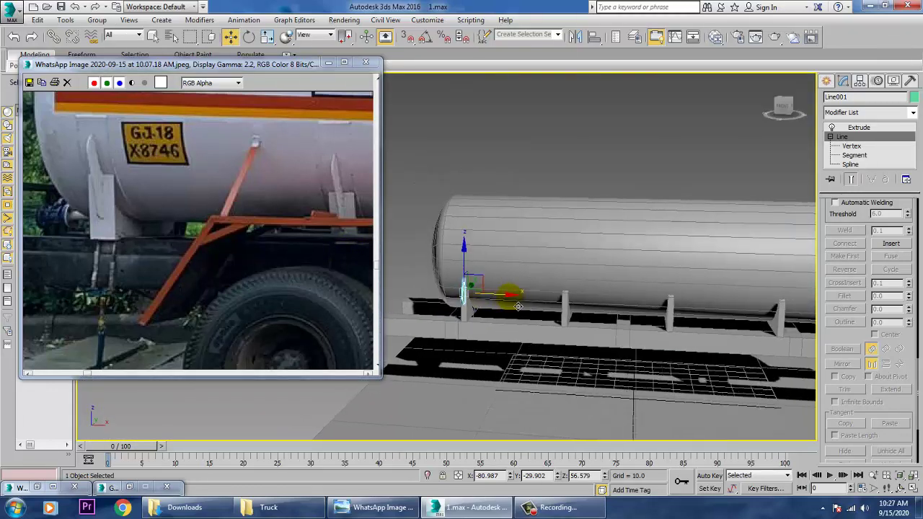
- In the front view, copy the bracket along X about 48.4 units apart to make three copies for the other tank supports
key("alt+w")
right_click(670, 180)
key("alt+w")
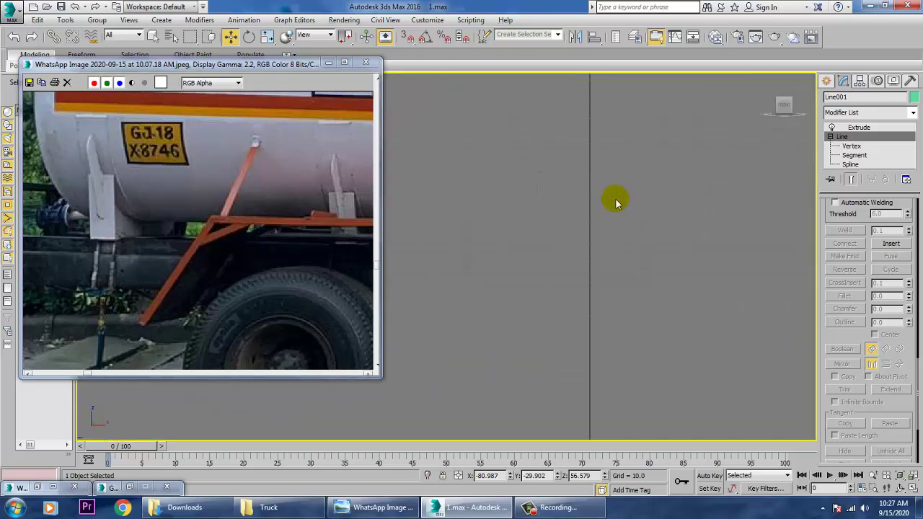
key("z")
scroll(613, 217, "down", 3)
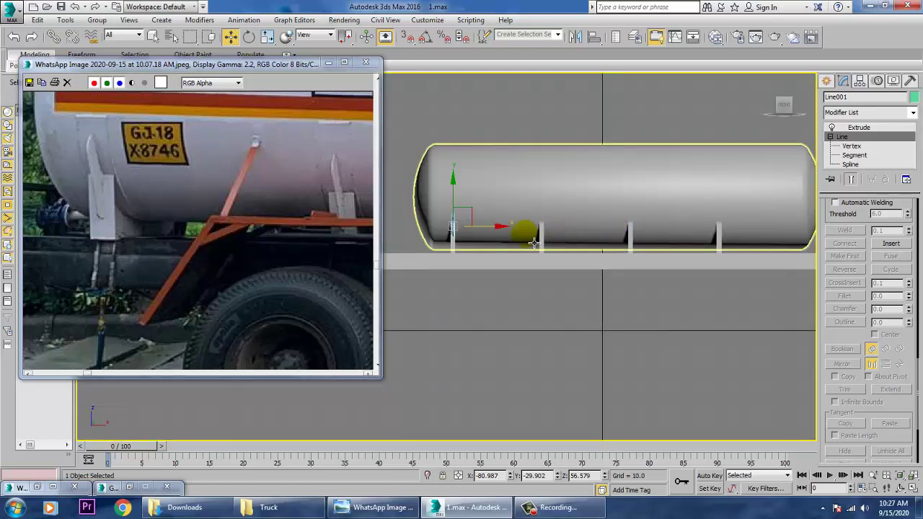
left_click_drag(508, 237, 593, 234, "shift")
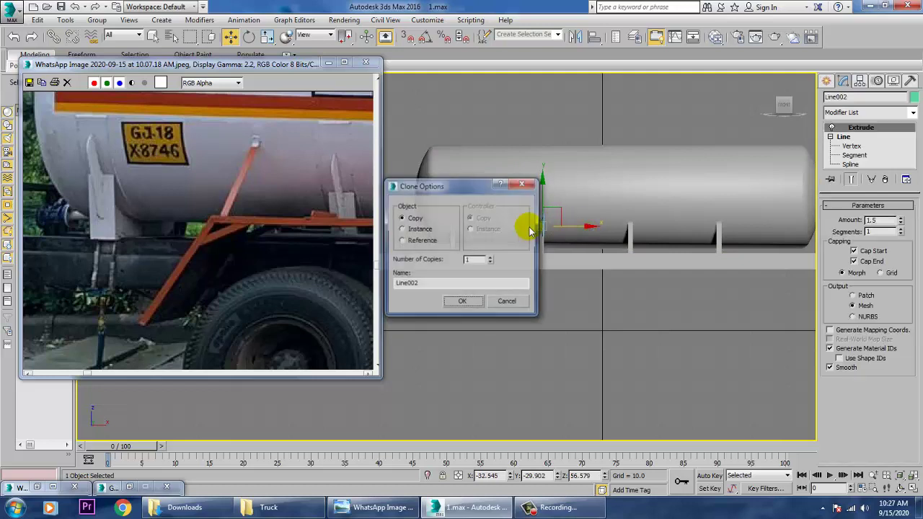
left_click(474, 305)
- Move the last bracket copy along X to about 63.2 to line it up with its tank support
scroll(595, 317, "up", 6)
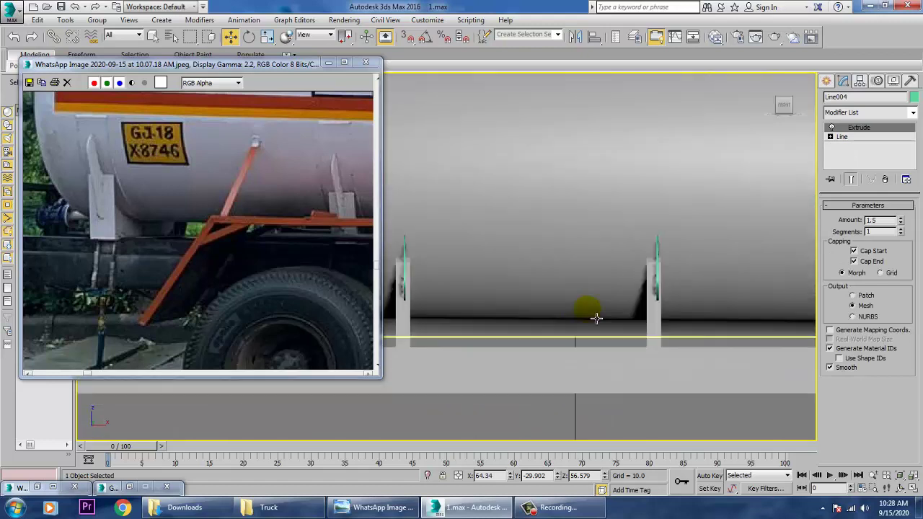
left_click(654, 270)
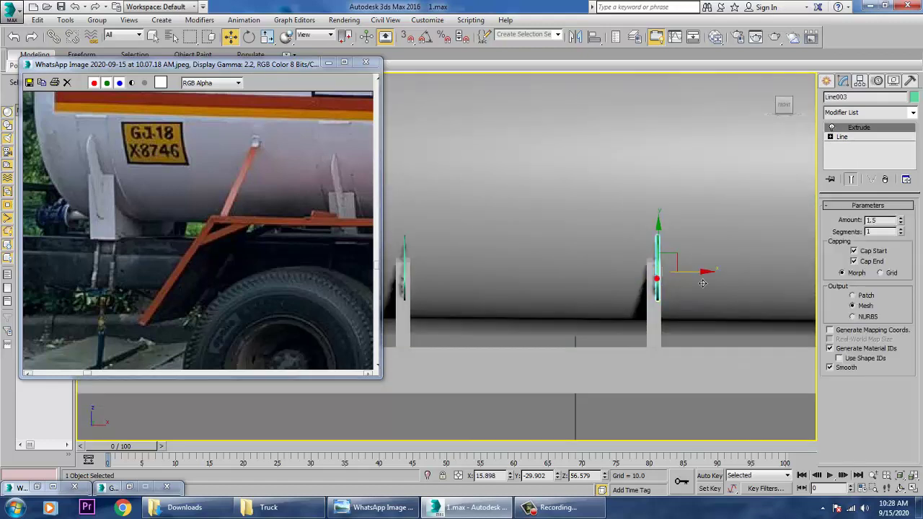
middle_click_drag(698, 277, 567, 277)
left_click(553, 273)
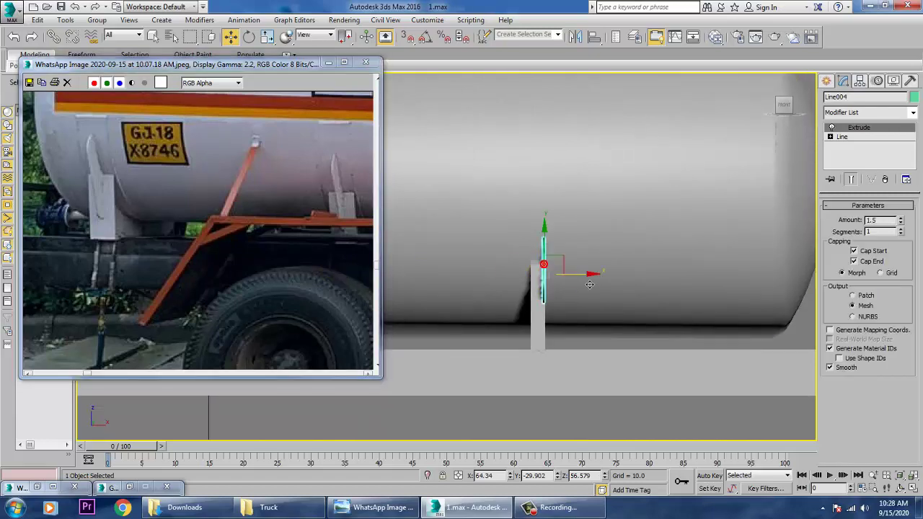
- Select all four side brackets in the perspective view and mirror them as copies across the Y axis
key("alt+w")
middle_click_drag(633, 369, 676, 379, "alt")
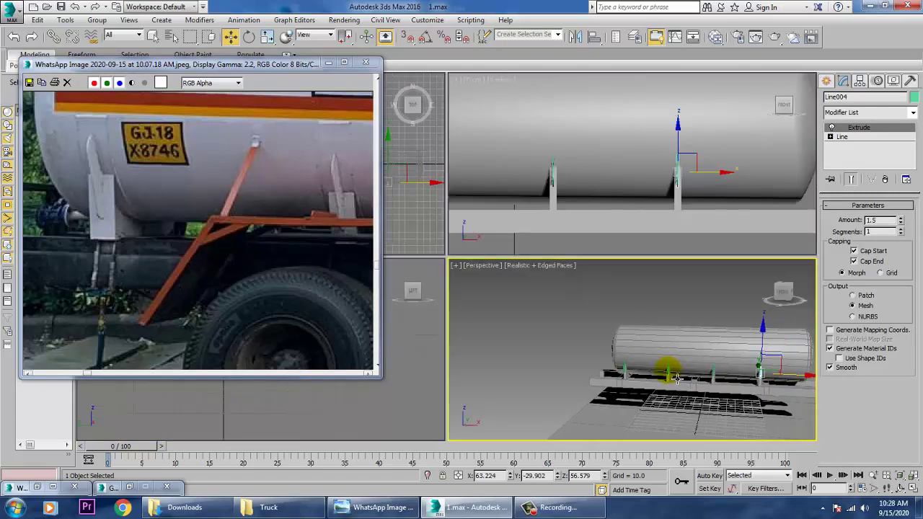
key("alt+w")
middle_click_drag(670, 344, 714, 341, "alt")
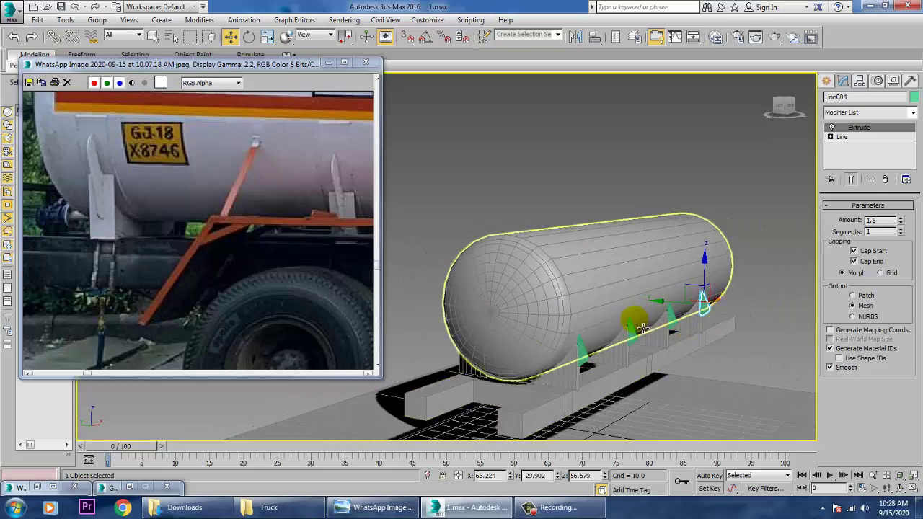
scroll(642, 328, "up", 5)
left_click(621, 357)
scroll(621, 356, "down", 5)
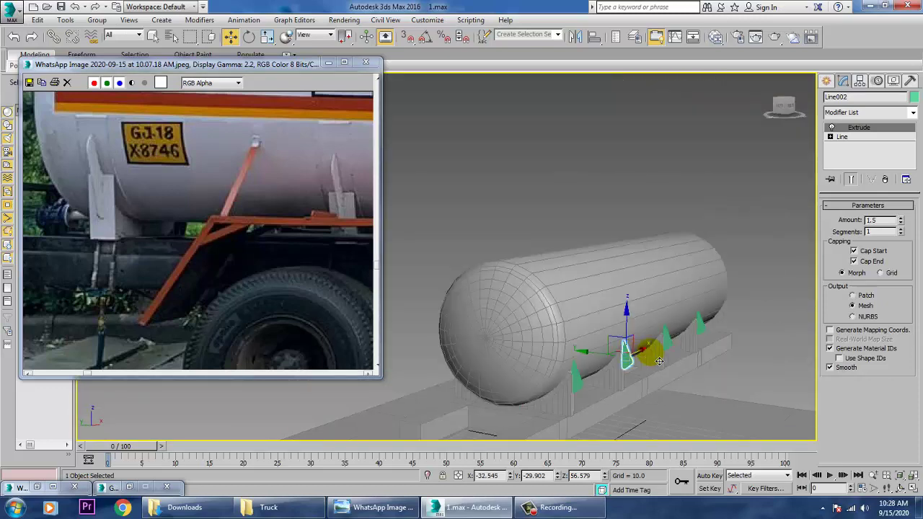
left_click(673, 343, "ctrl")
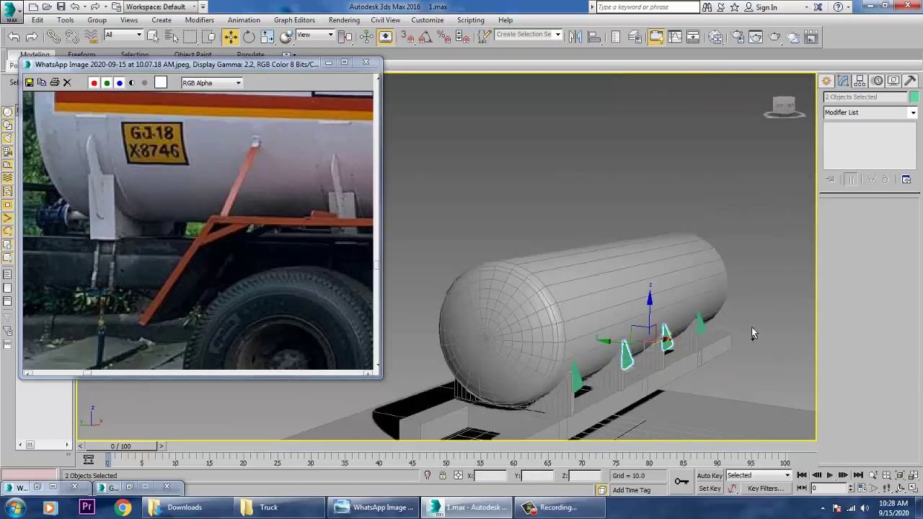
left_click(700, 324, "ctrl")
left_click(588, 393, "ctrl")
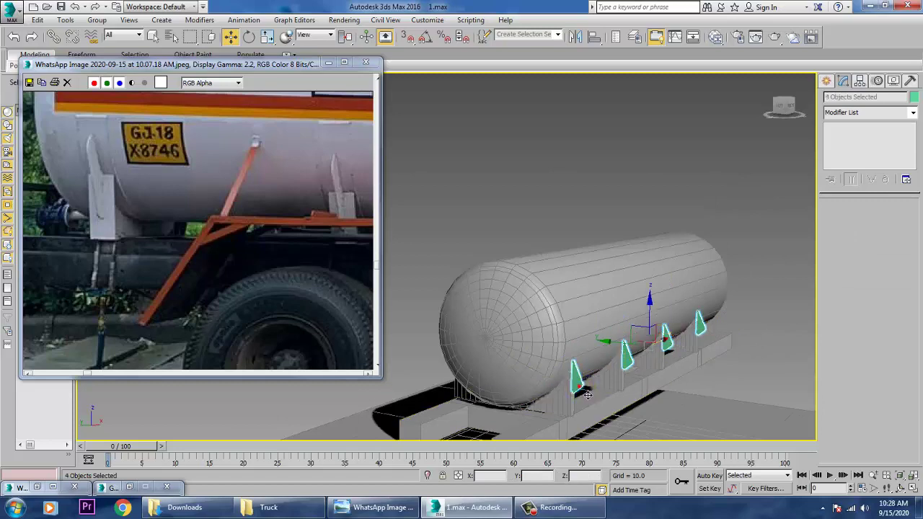
scroll(620, 370, "down", 5)
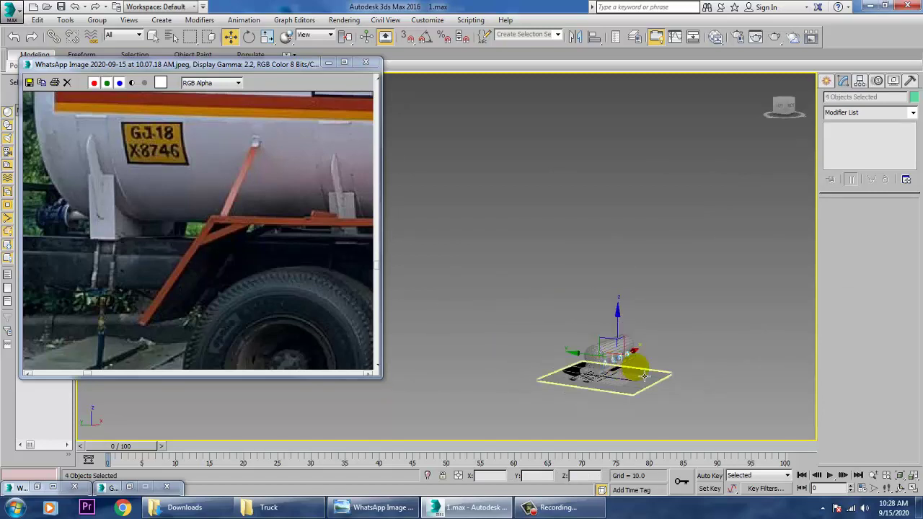
scroll(643, 375, "up", 5)
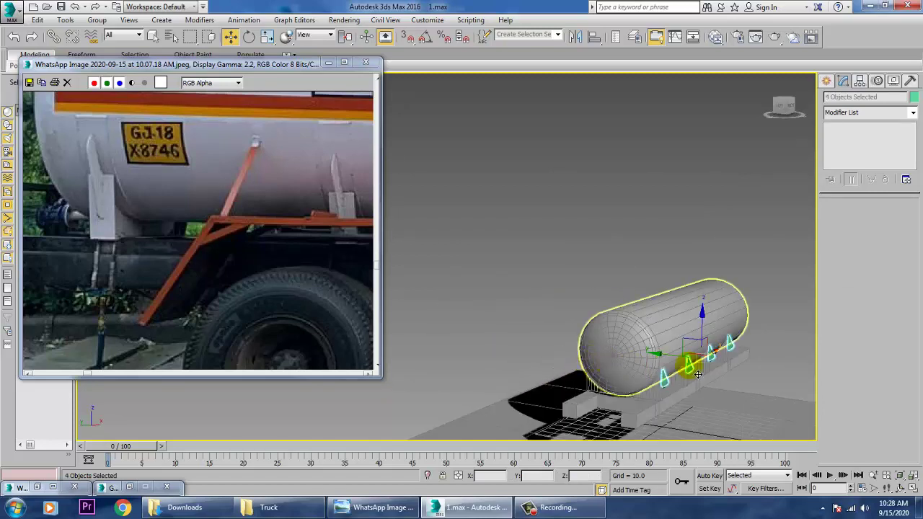
left_click(577, 41)
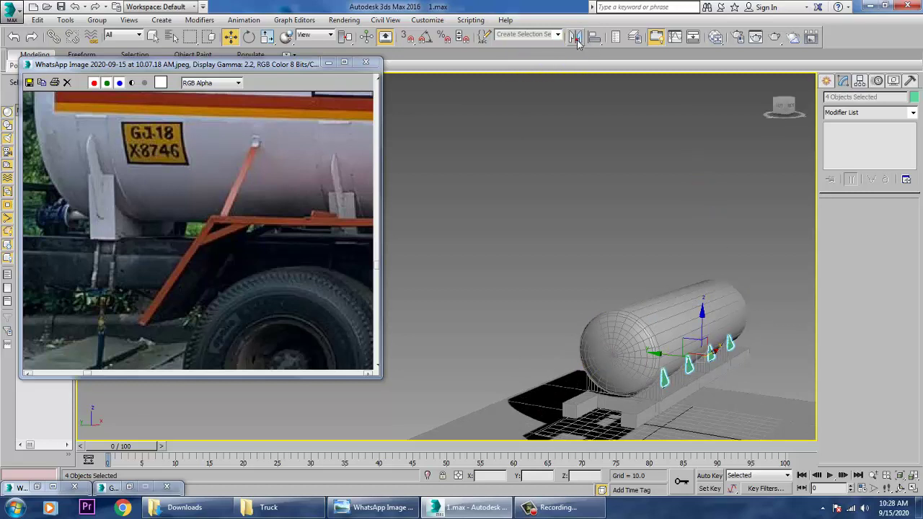
left_click(441, 279)
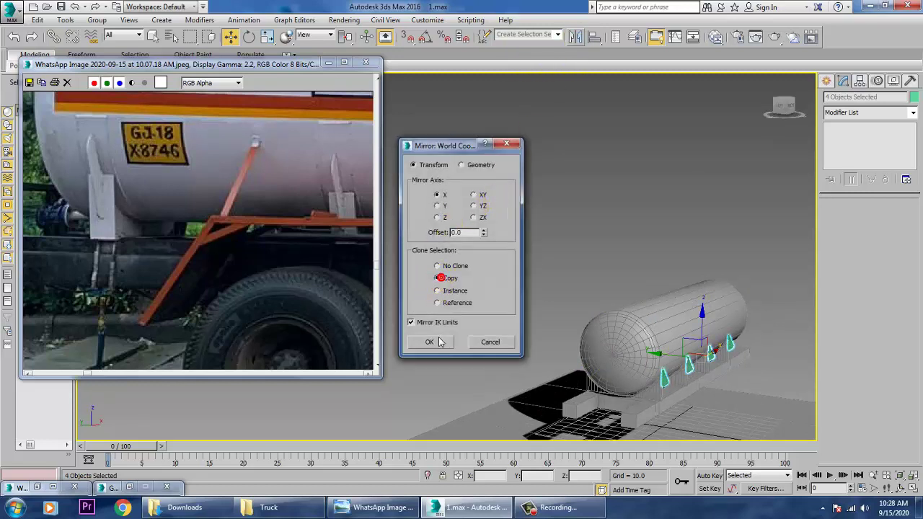
left_click(439, 207)
left_click(431, 341)
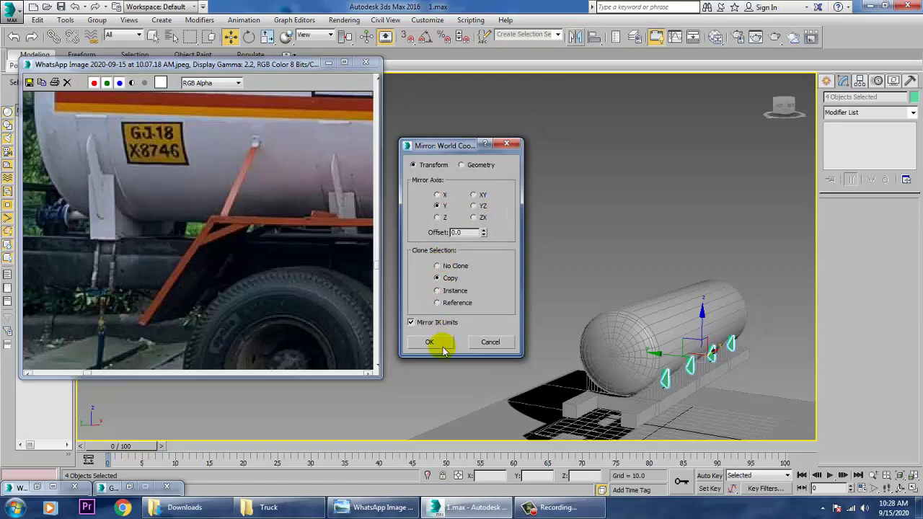
- Move the four mirrored brackets along Y to the tank's opposite side, against the outer ends of their supports
middle_click_drag(661, 368, 649, 310, "alt")
scroll(633, 320, "up", 5)
left_click_drag(416, 265, 411, 265)
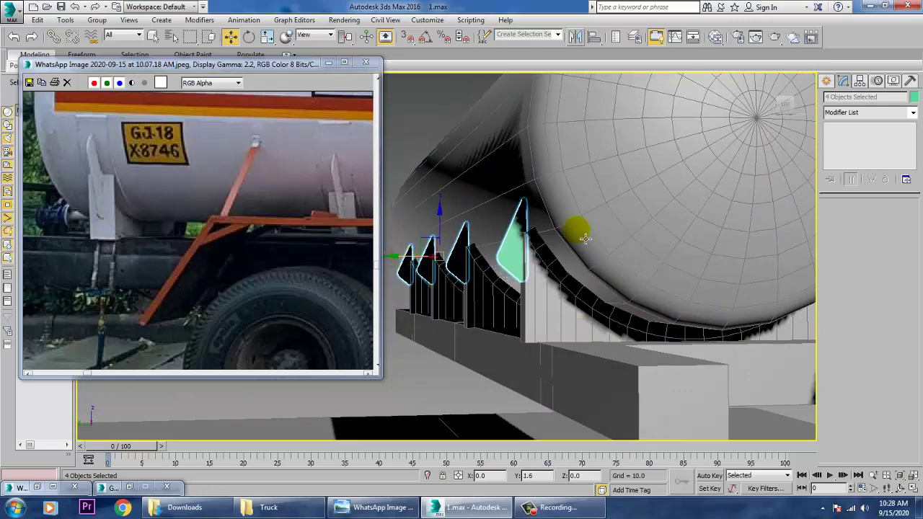
middle_click_drag(576, 231, 592, 272, "alt")
scroll(591, 272, "down", 8)
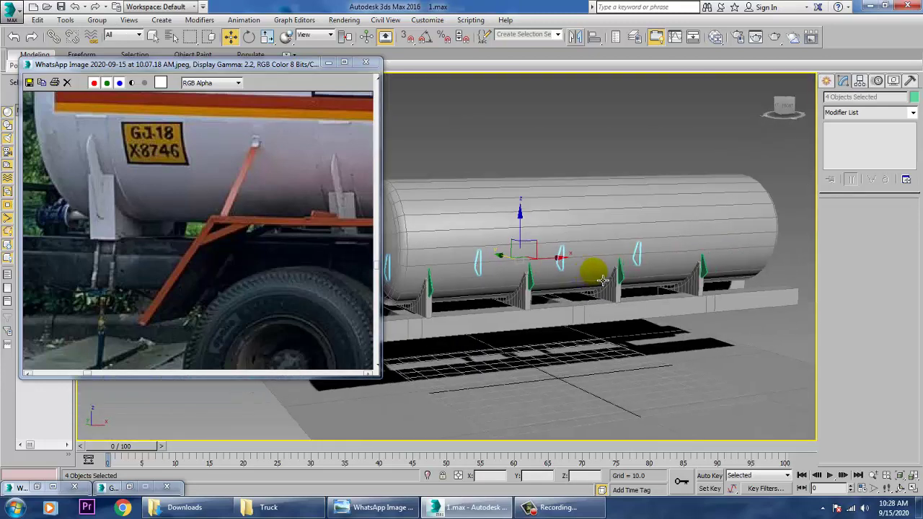
- Assign the same grey custom object color to every object in the scene, and clear the selection
left_click_drag(725, 206, 440, 347)
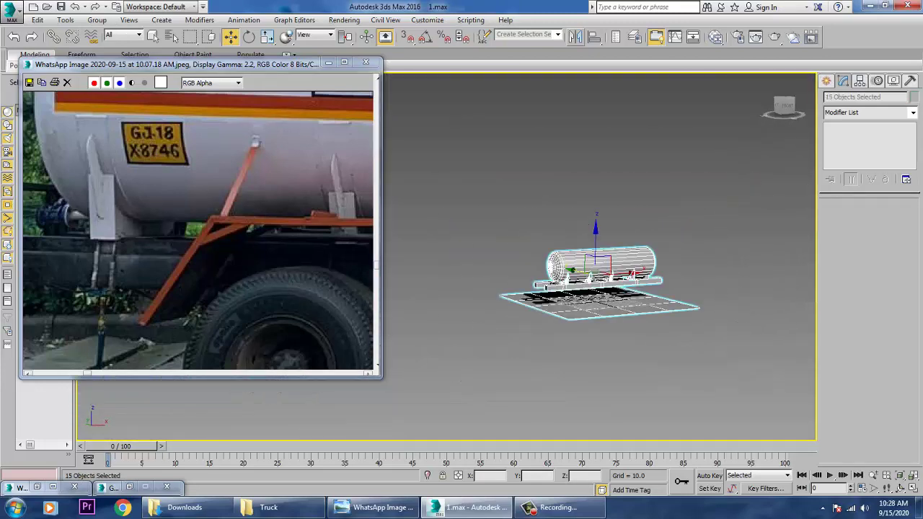
left_click(913, 98)
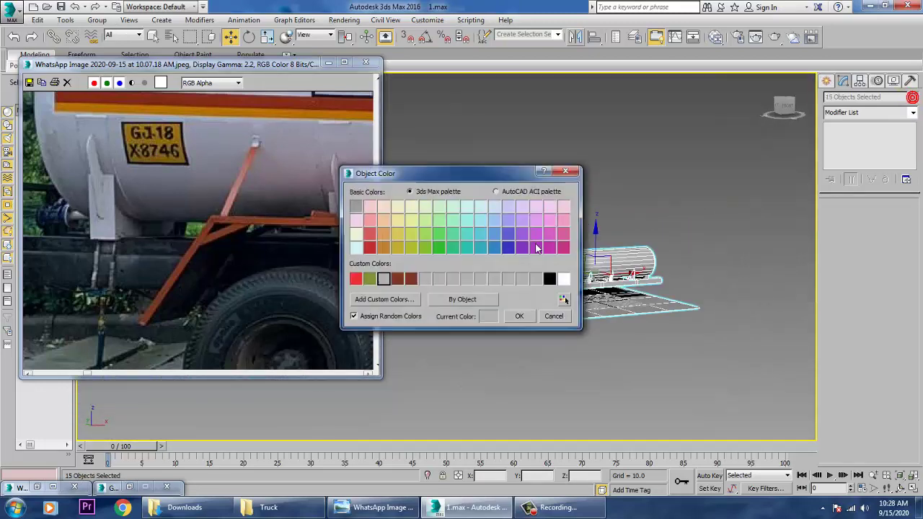
left_click(513, 320)
left_click(676, 271)
- Select the chassis and compare it and the tank from several angles with the whole truck in the reference photo
left_click(625, 286)
key("z")
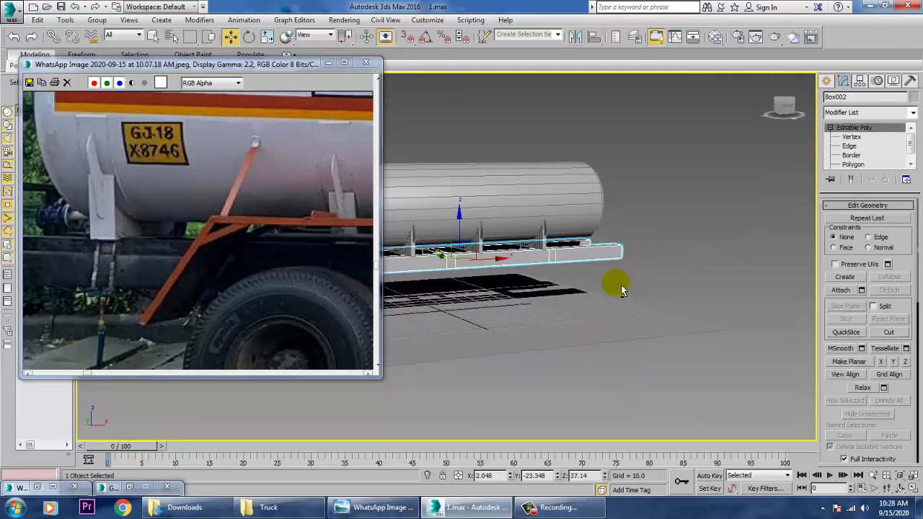
middle_click_drag(623, 290, 540, 267, "alt")
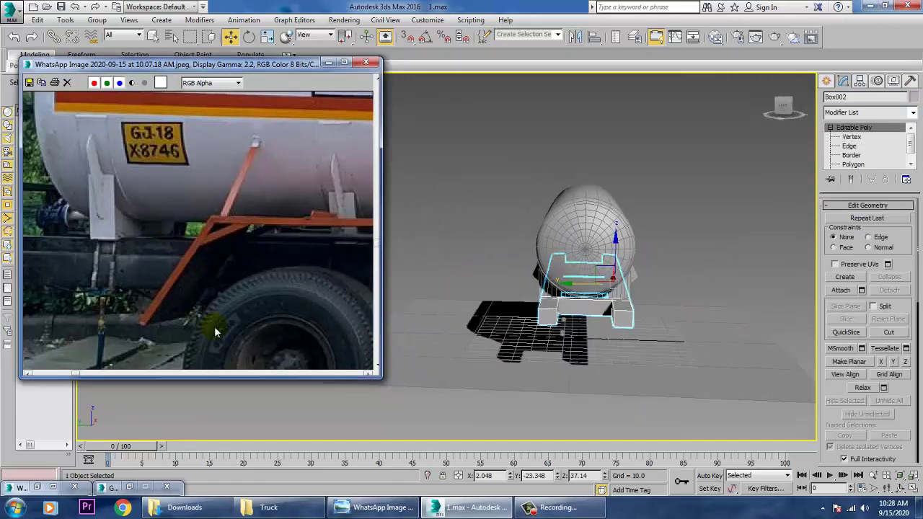
middle_click_drag(167, 196, 221, 299)
scroll(259, 274, "down", 4)
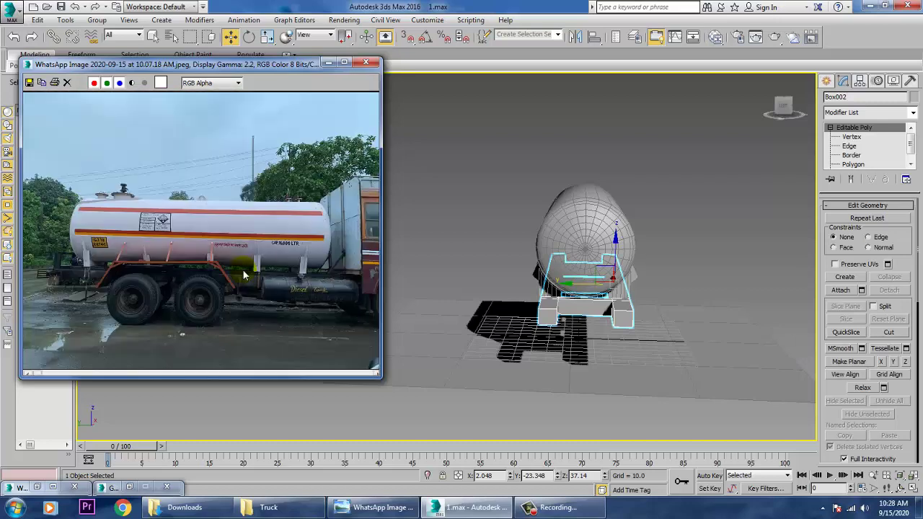
middle_click_drag(522, 285, 495, 268, "alt")
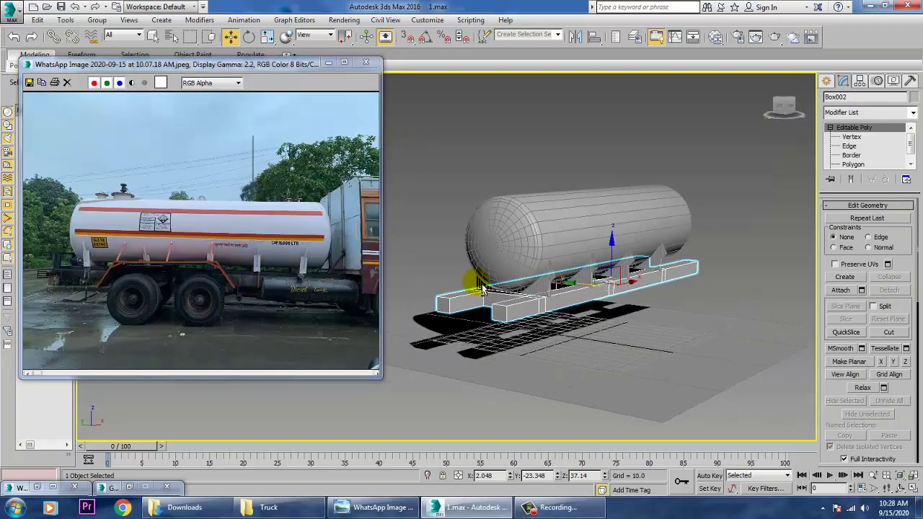
middle_click_drag(550, 253, 583, 270, "alt")
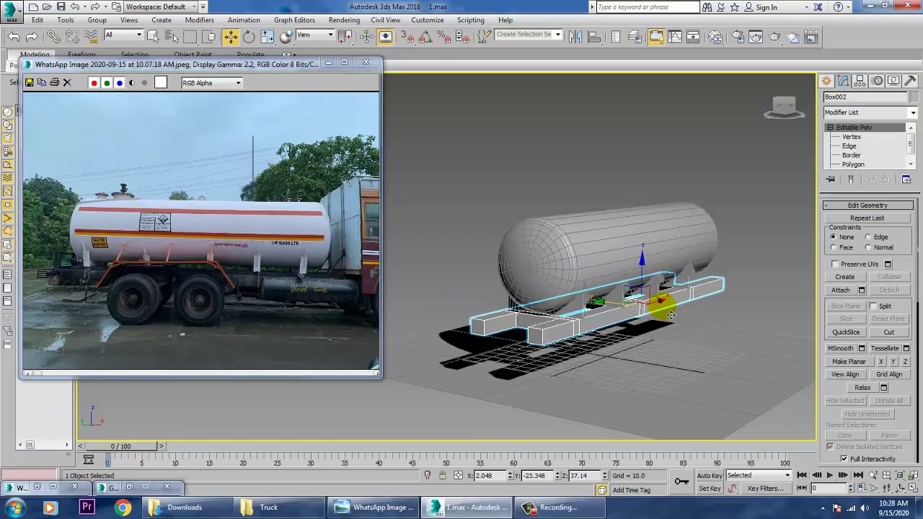
middle_click_drag(664, 299, 602, 302, "alt")
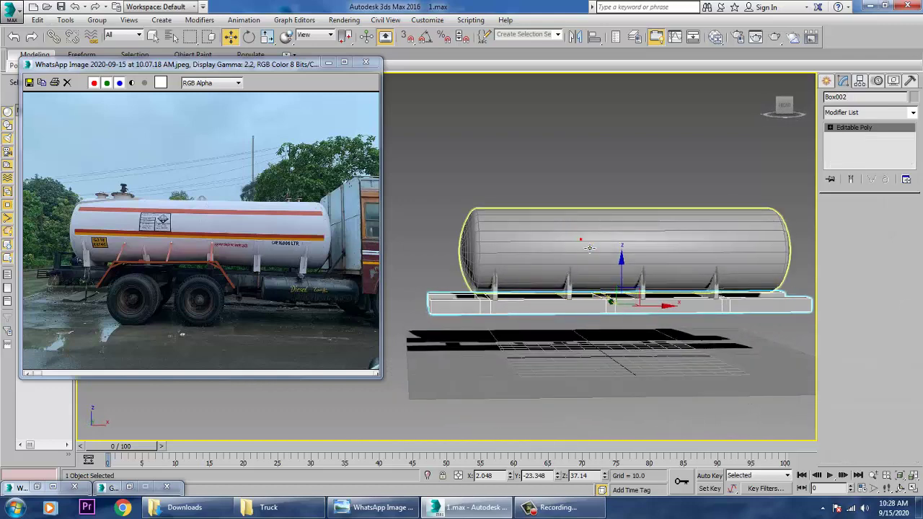
- Select the tank and examine how it sits on the bracketed supports and chassis from the side and end
left_click(581, 239)
middle_click_drag(581, 238, 728, 283, "alt")
scroll(692, 284, "up", 5)
scroll(674, 295, "down", 1)
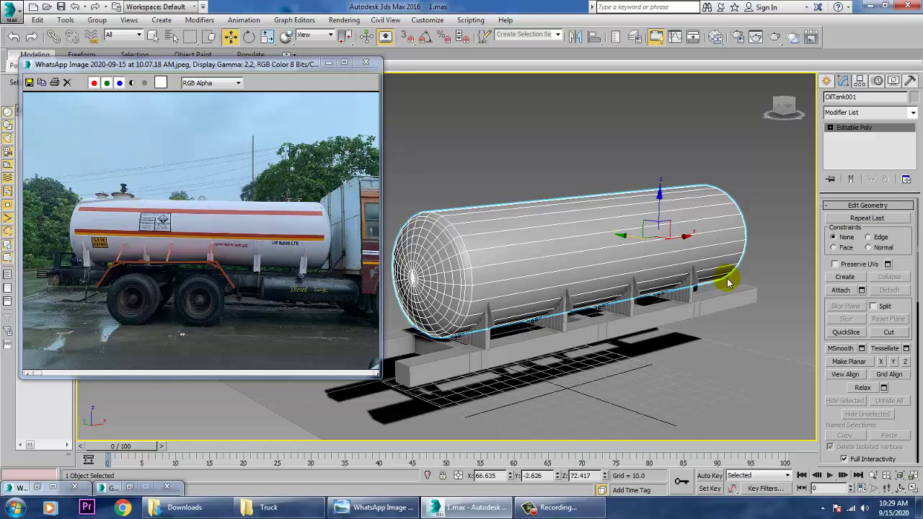
left_click(856, 128)
middle_click_drag(610, 351, 682, 297, "alt")
left_click(854, 128)
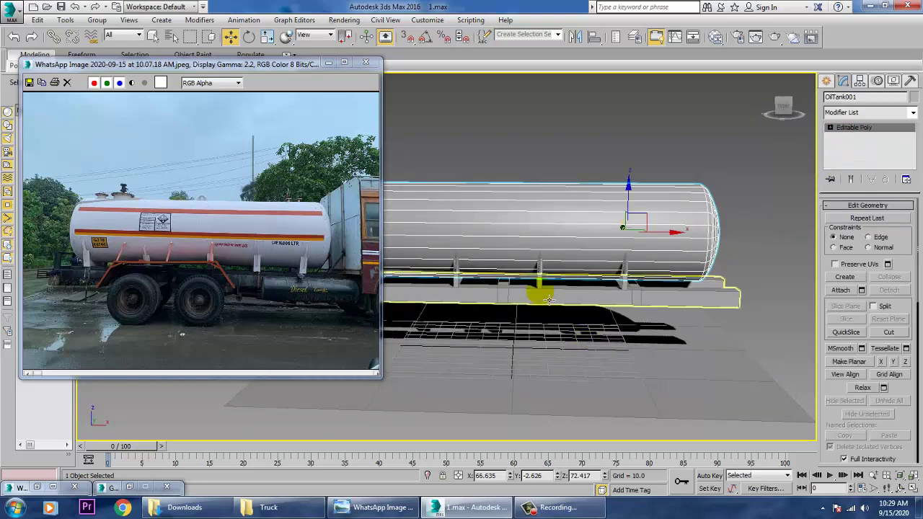
middle_click_drag(535, 295, 647, 327, "alt")
- Examine the tank supports and the area beneath the tank in the reference photo, and compare them with the model
left_click(271, 293)
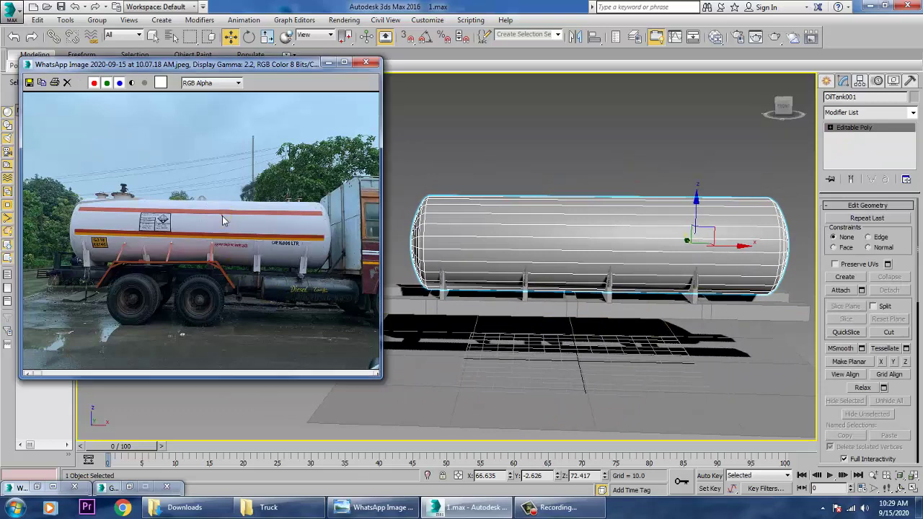
scroll(216, 263, "up", 3)
middle_click_drag(225, 249, 38, 272)
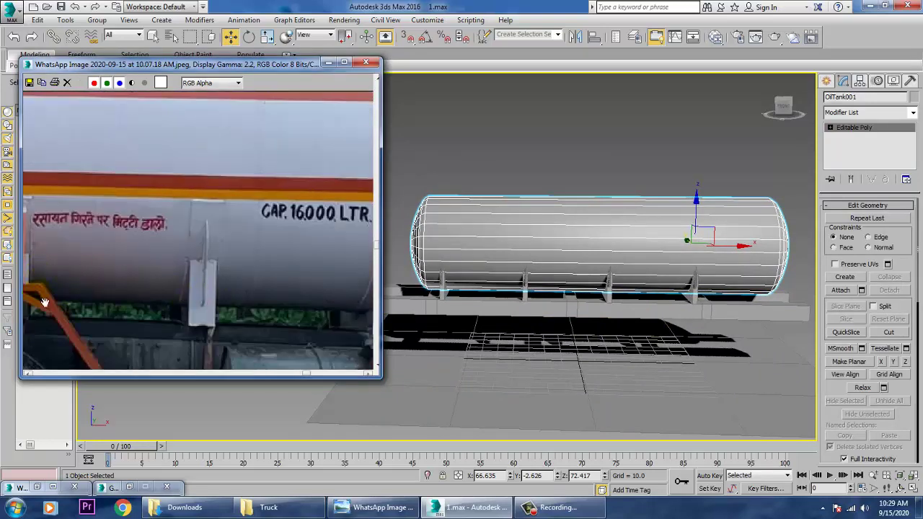
middle_click_drag(233, 306, 45, 303)
scroll(225, 296, "down", 3)
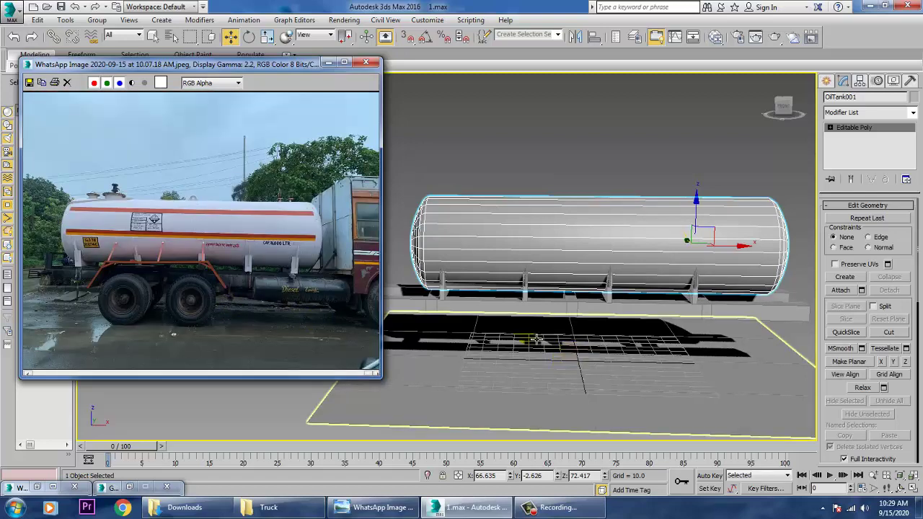
middle_click_drag(560, 305, 703, 343, "alt")
scroll(627, 295, "down", 3)
scroll(622, 312, "up", 3)
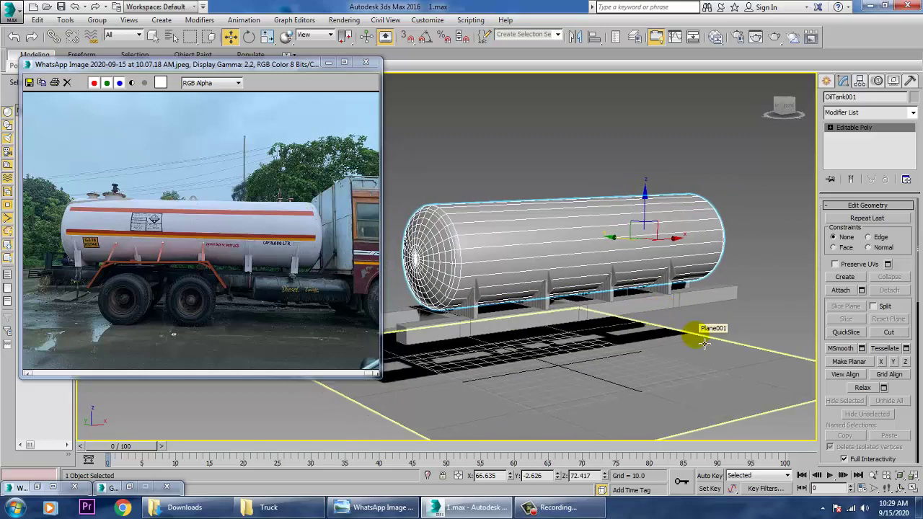